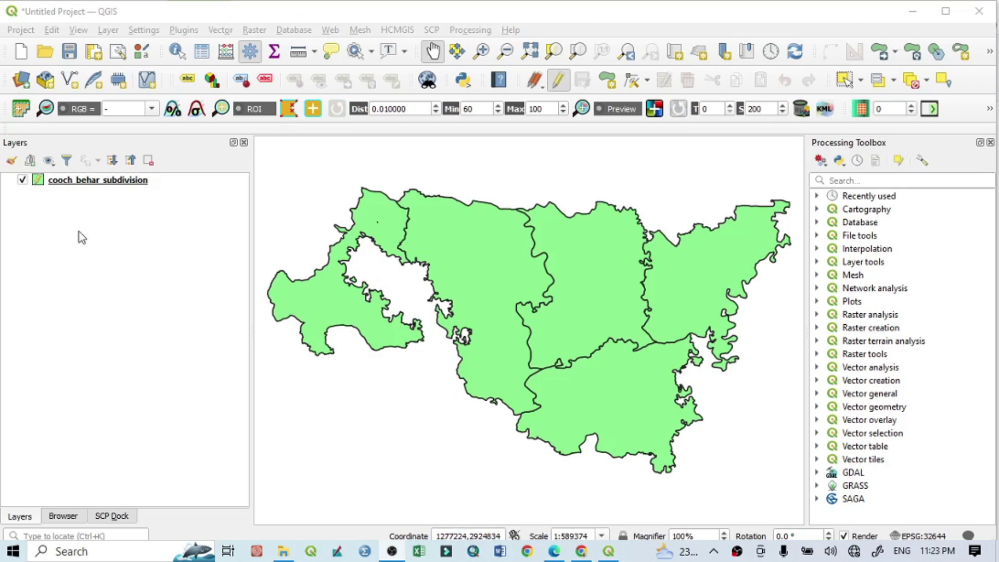
# Open the attribute table of the cooch_behar_subdivision layer and sort its records by Density, Total, Male and Female in turn.
pyautogui.click(78, 182)
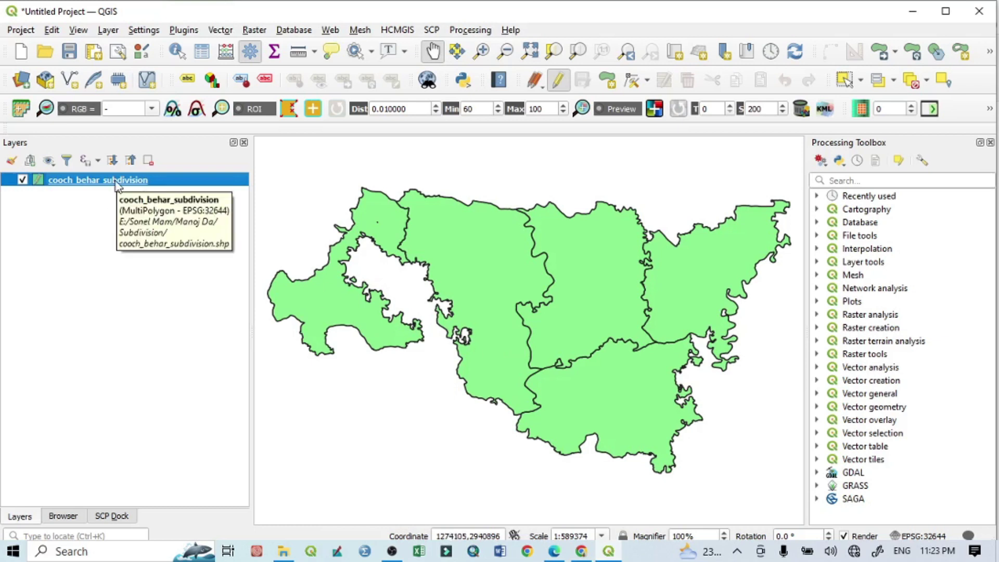
pyautogui.rightClick(78, 184)
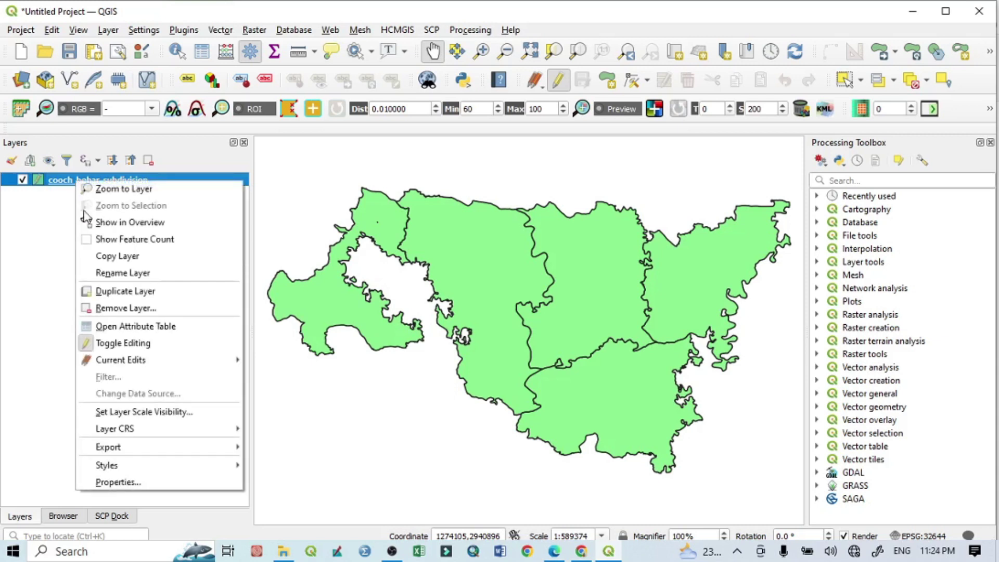
pyautogui.click(130, 332)
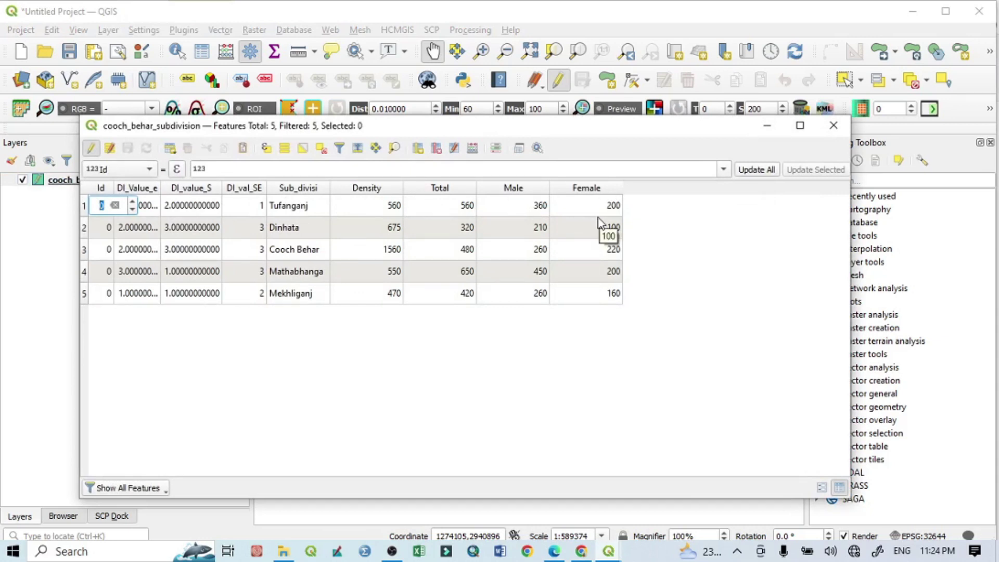
pyautogui.click(376, 190)
pyautogui.click(443, 192)
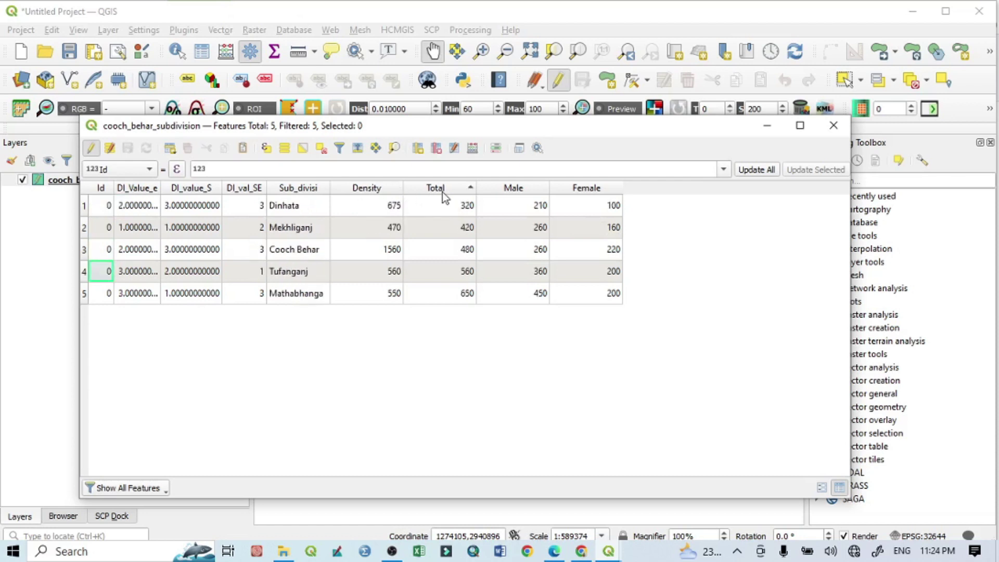
pyautogui.click(519, 192)
pyautogui.click(597, 193)
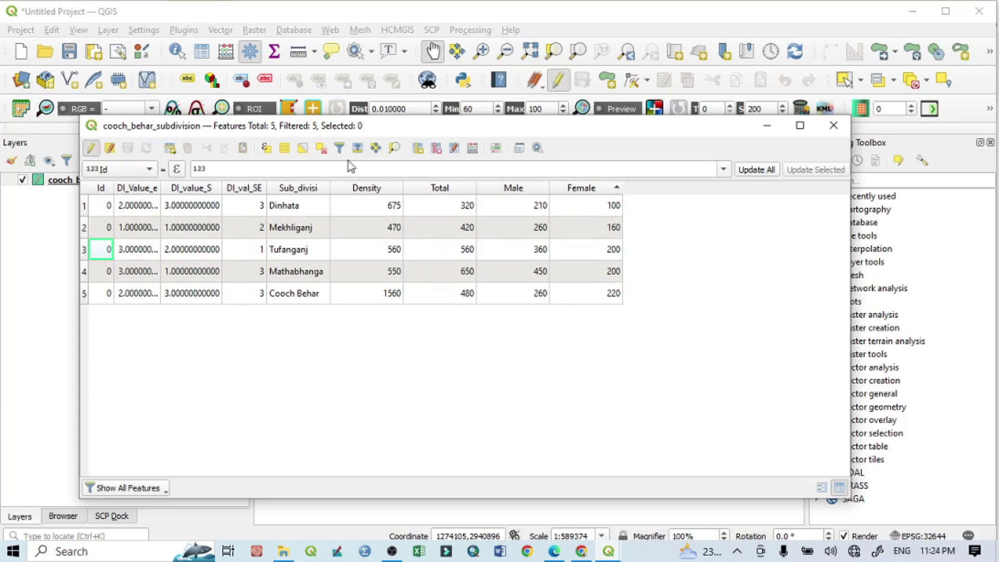
# Add a decimal number field named Growth_rat with length 10 and precision 2 to the attribute table.
pyautogui.click(418, 149)
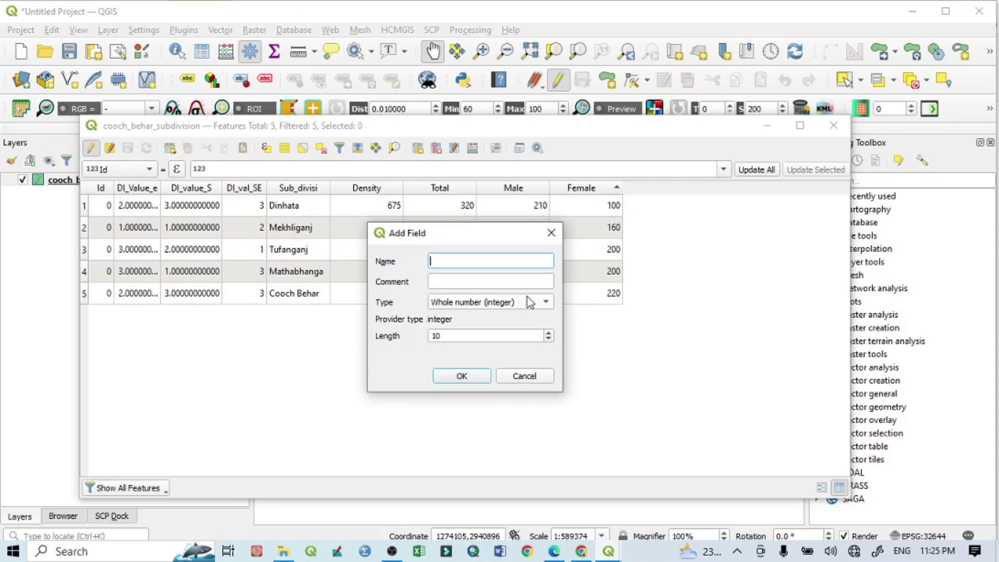
pyautogui.write('Growth_rat')
pyautogui.click(457, 306)
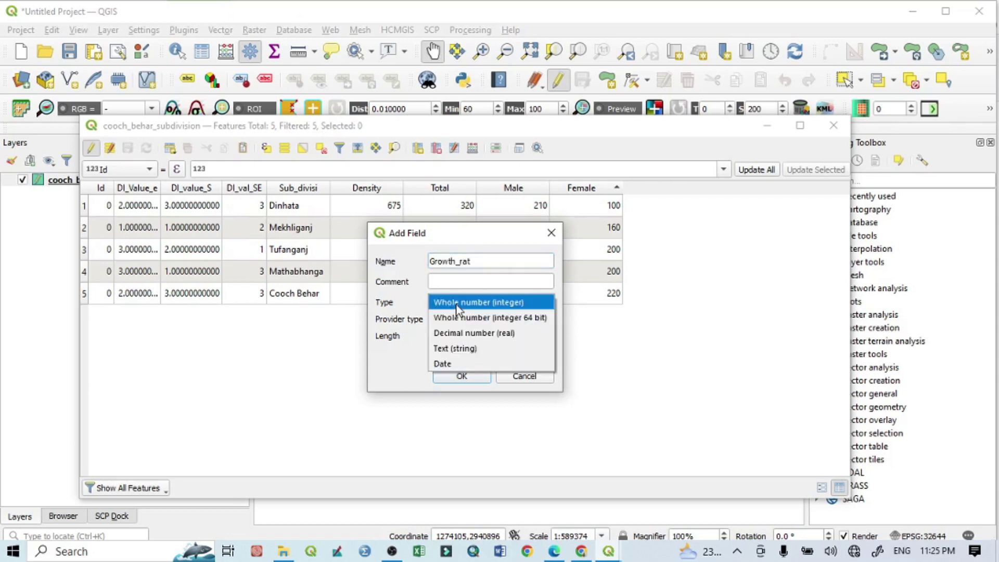
pyautogui.click(465, 333)
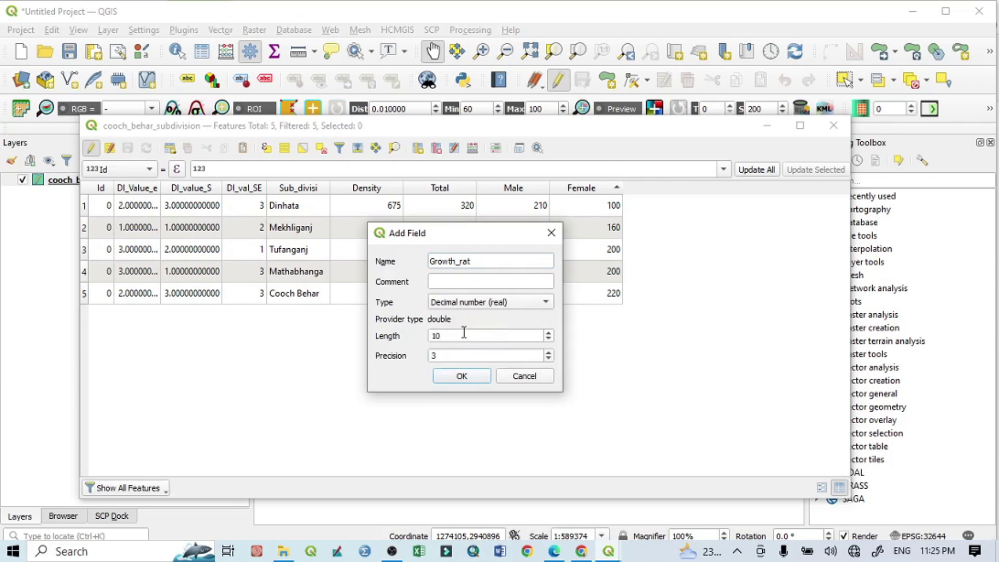
pyautogui.click(485, 305)
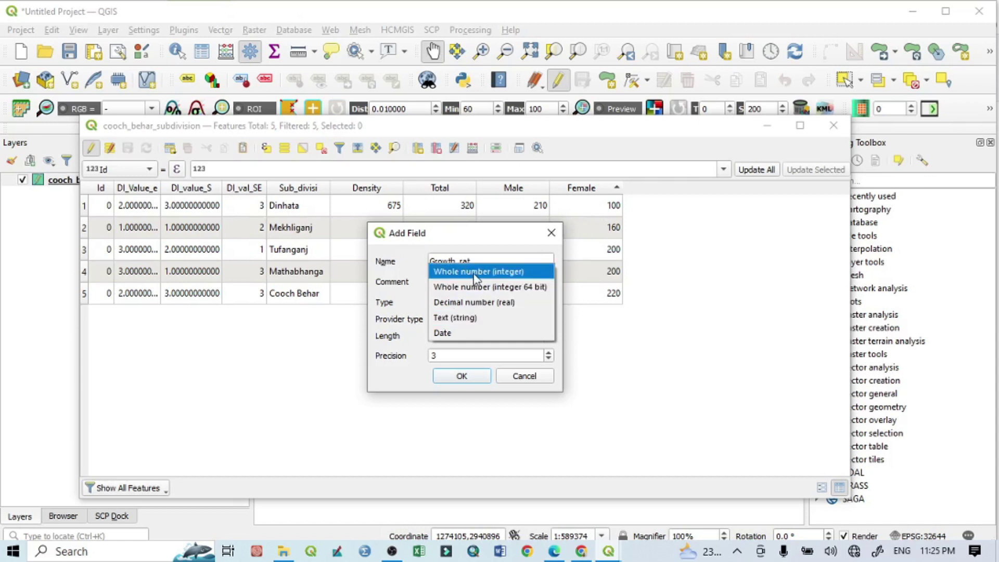
pyautogui.click(475, 304)
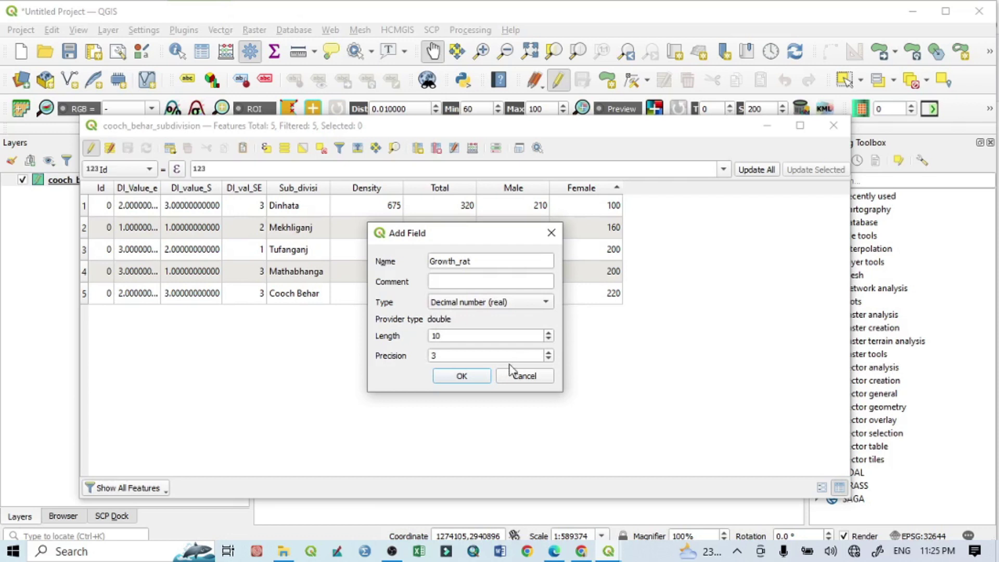
pyautogui.click(548, 358)
pyautogui.click(454, 379)
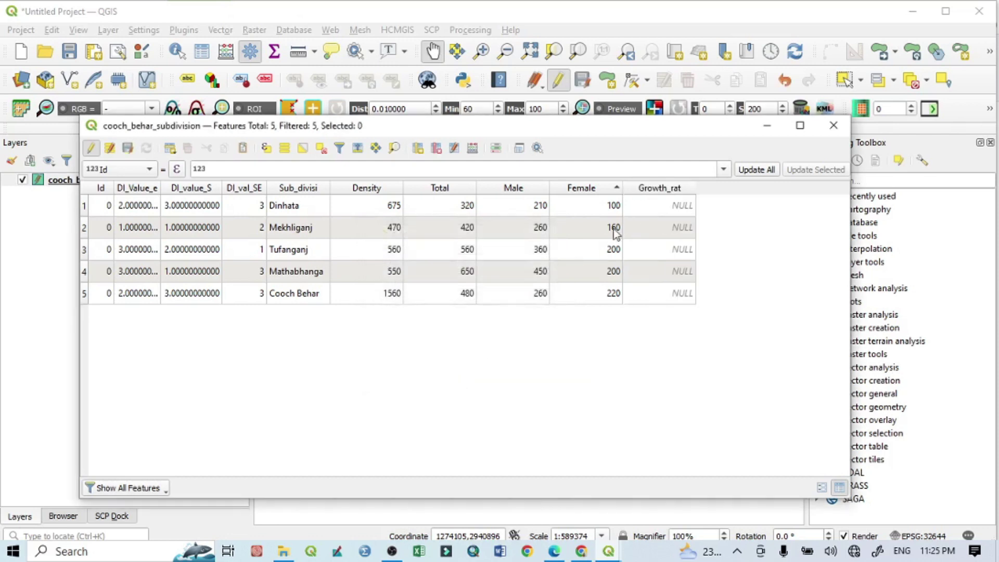
# Enter Growth_rat values of 10.2 for Dinhata, 15.2 for Mekhliganj and 18.6 for Tufanganj.
pyautogui.doubleClick(684, 205)
pyautogui.write('1')
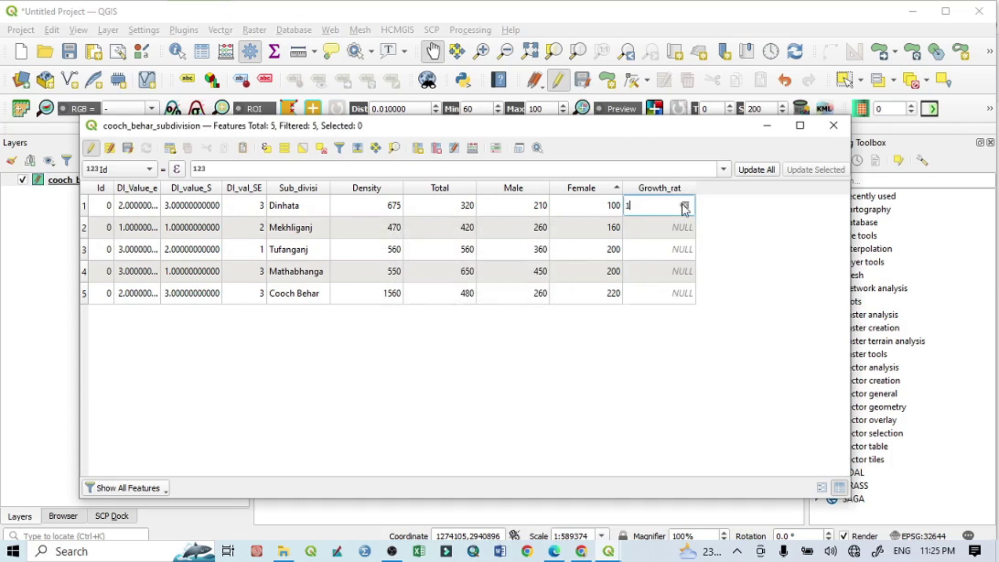
pyautogui.write('0.2')
pyautogui.doubleClick(671, 225)
pyautogui.write('15.2')
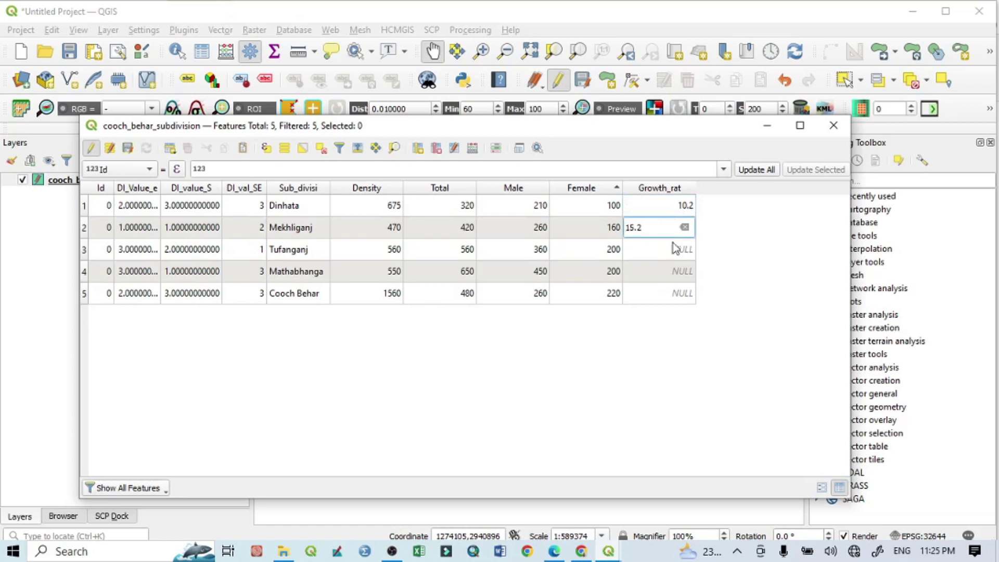
pyautogui.doubleClick(676, 255)
pyautogui.write('18.6')
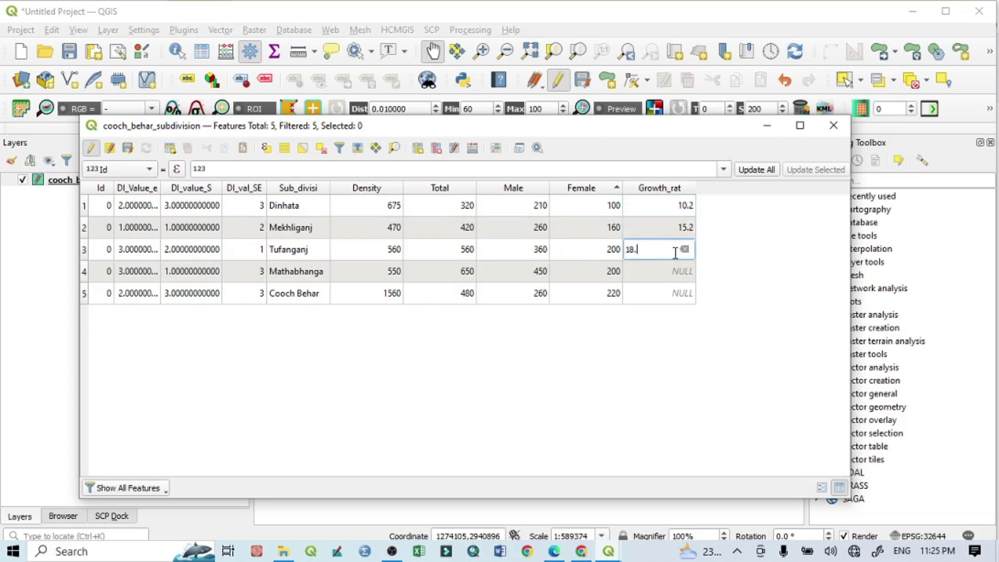
# Enter Growth_rat values of 12.9 for Mathabhanga and 8.8 for Cooch Behar, then save the edits and close the table.
pyautogui.doubleClick(675, 272)
pyautogui.write('1')
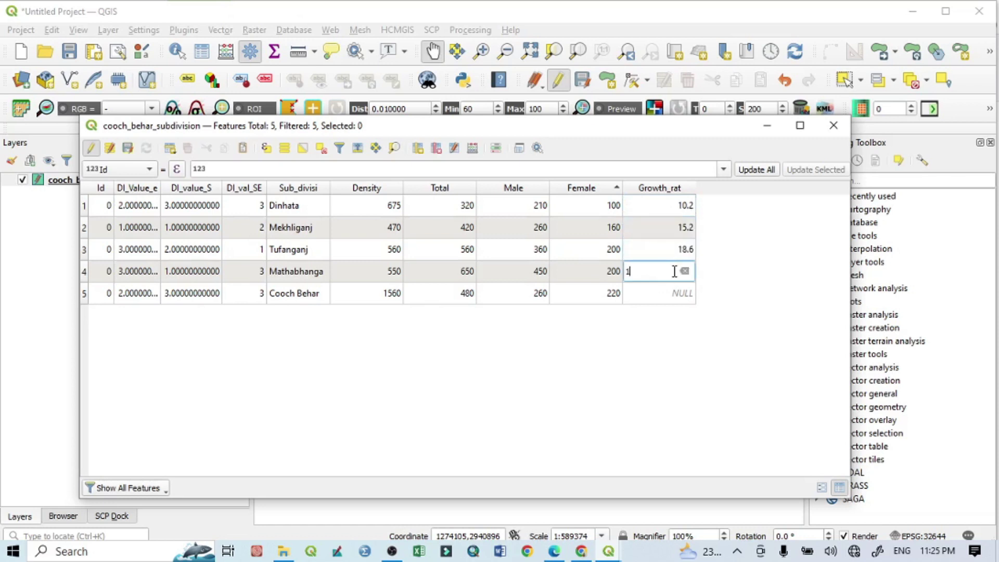
pyautogui.write('2.9')
pyautogui.doubleClick(685, 294)
pyautogui.write('5')
pyautogui.press('BackSpace')
pyautogui.write('8.8')
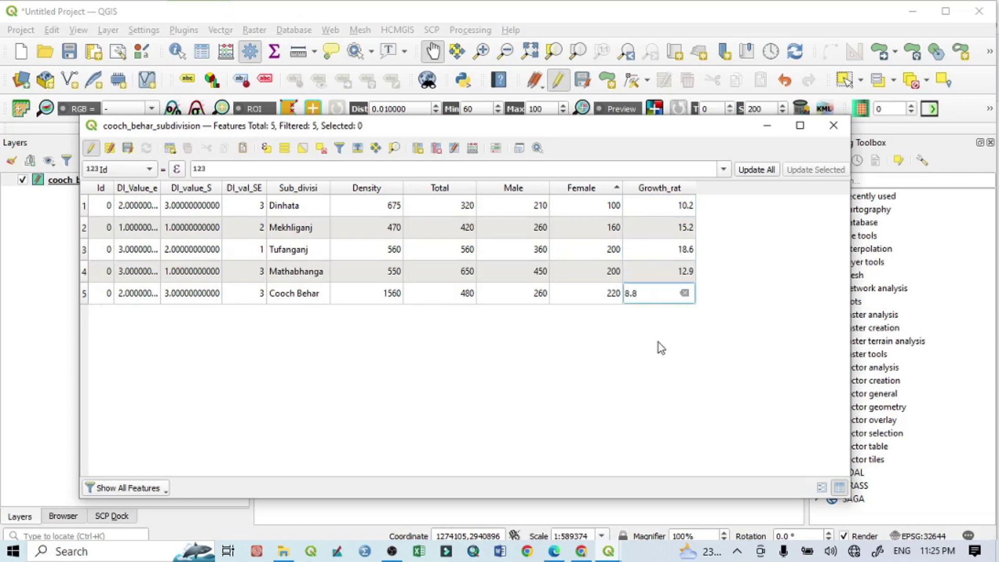
pyautogui.press('Return')
pyautogui.click(127, 149)
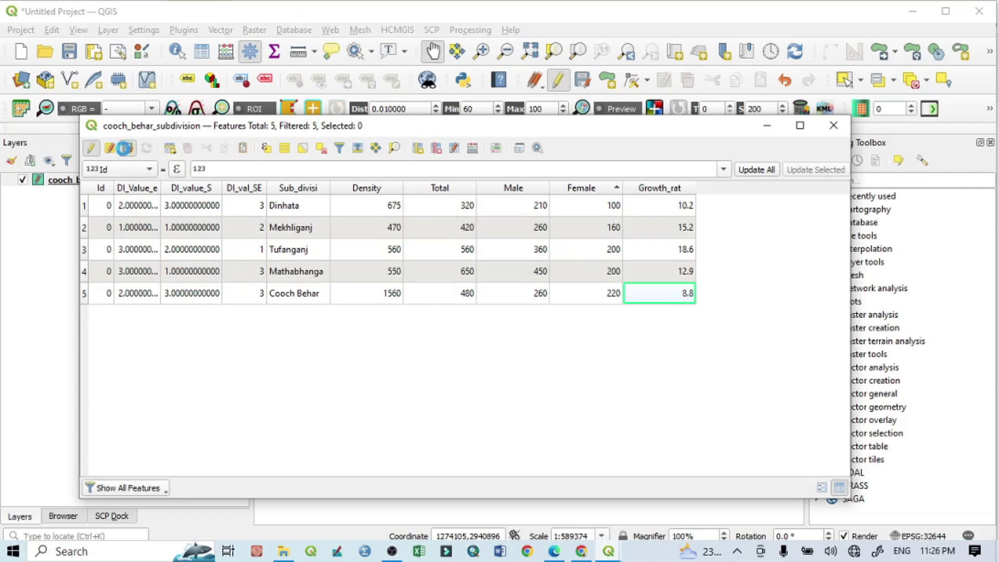
pyautogui.click(834, 125)
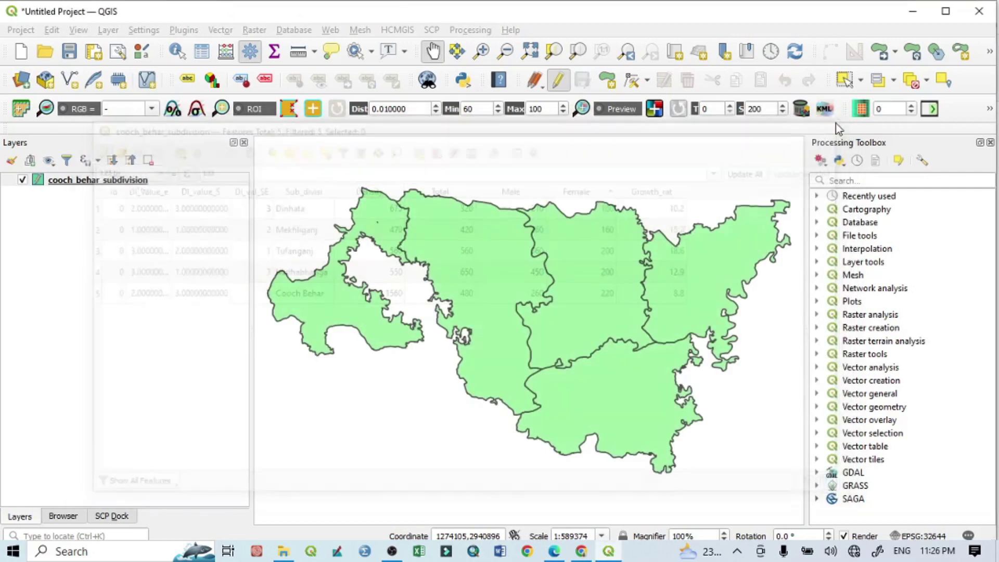
pyautogui.rightClick(103, 185)
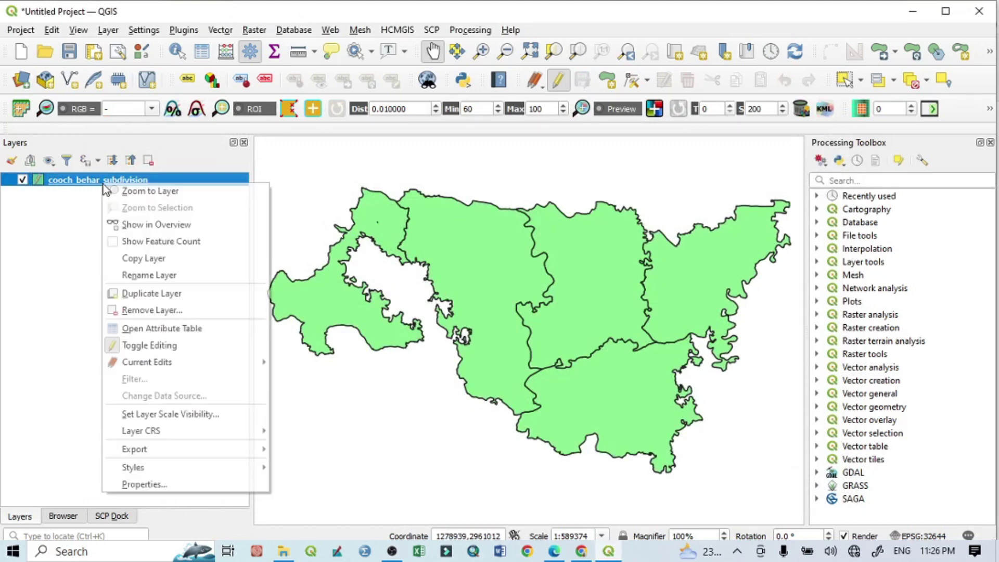
pyautogui.click(133, 485)
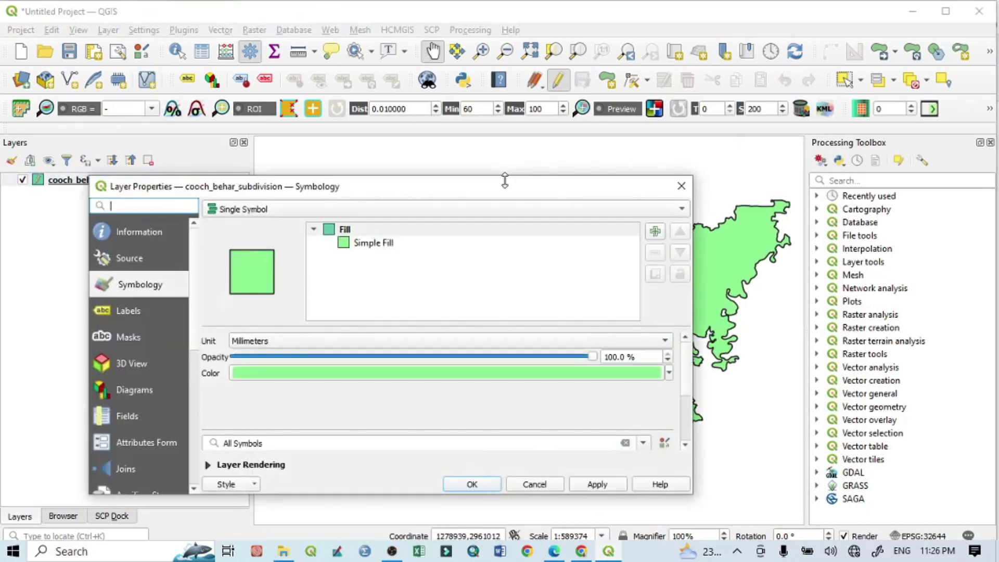
pyautogui.press('Escape')
pyautogui.click(163, 204)
pyautogui.click(125, 188)
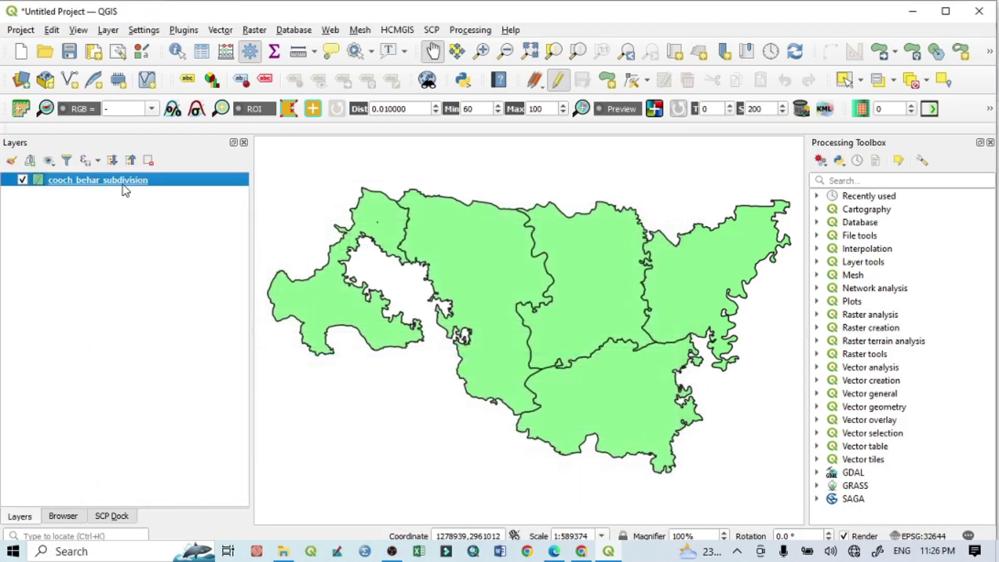
# Check the saved Growth_rat values in the layer's attribute table and close the table.
pyautogui.rightClick(124, 186)
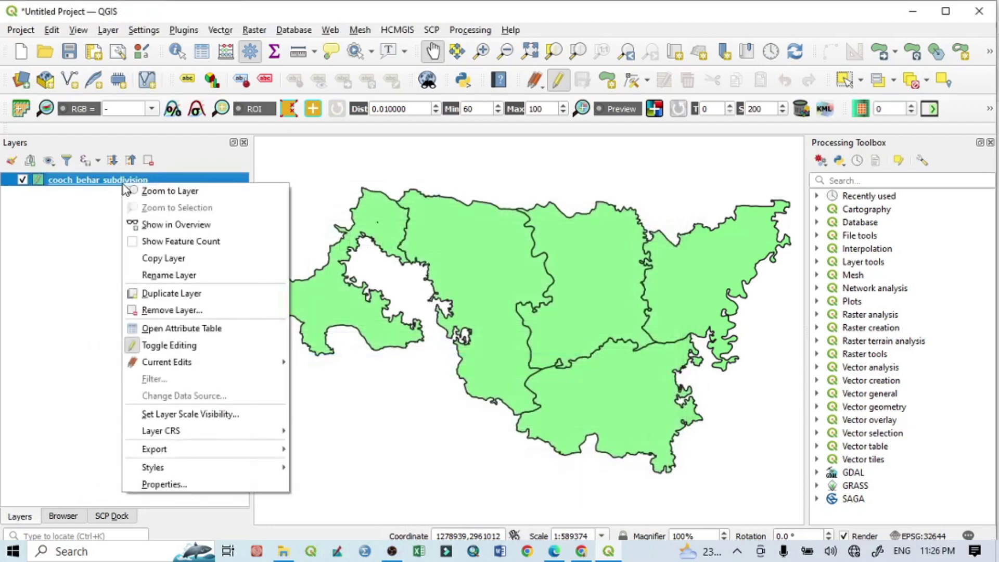
pyautogui.click(168, 327)
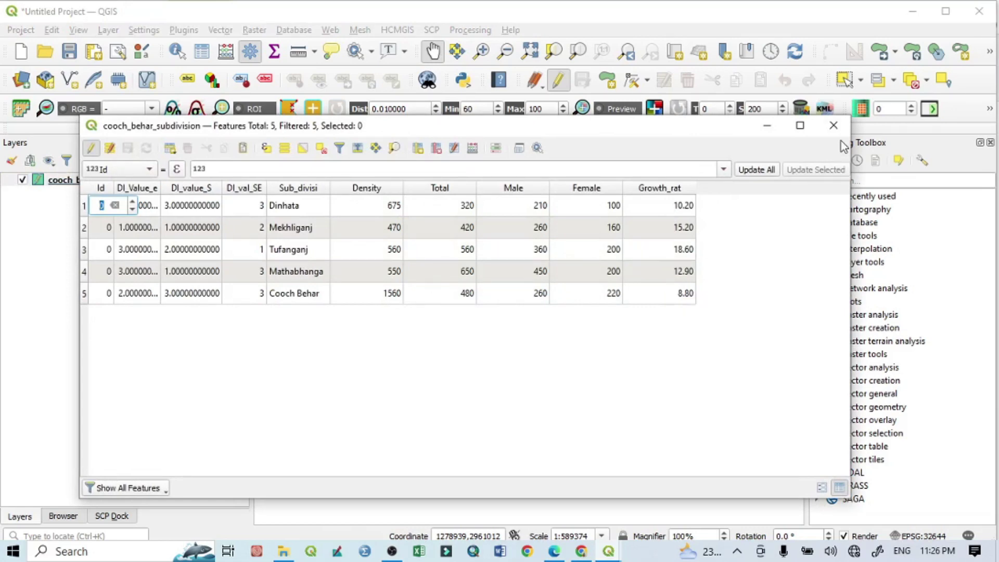
pyautogui.click(834, 126)
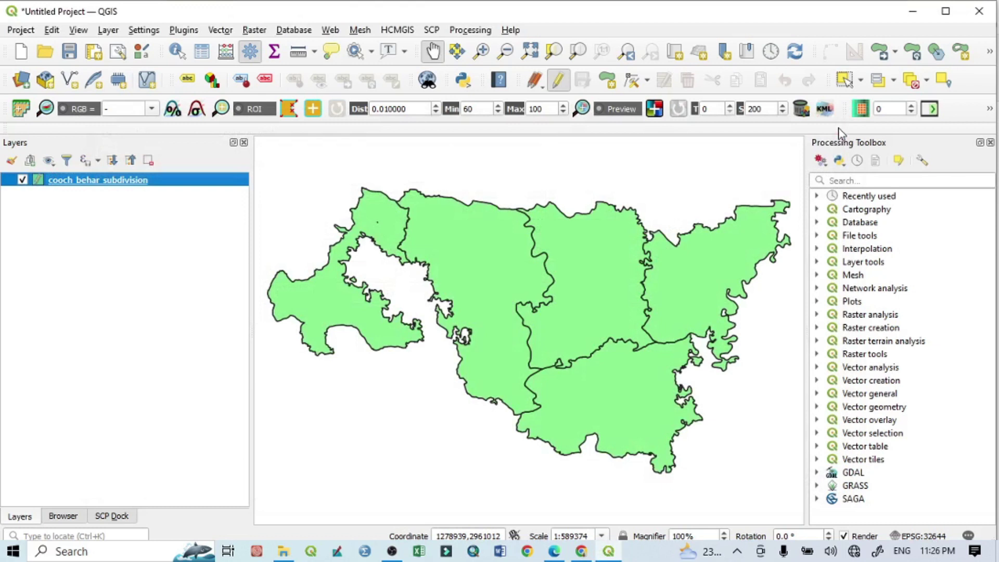
# Reopen the attribute table, sort the records by Total, Male and Female in turn, and end the layer's editing session.
pyautogui.rightClick(169, 184)
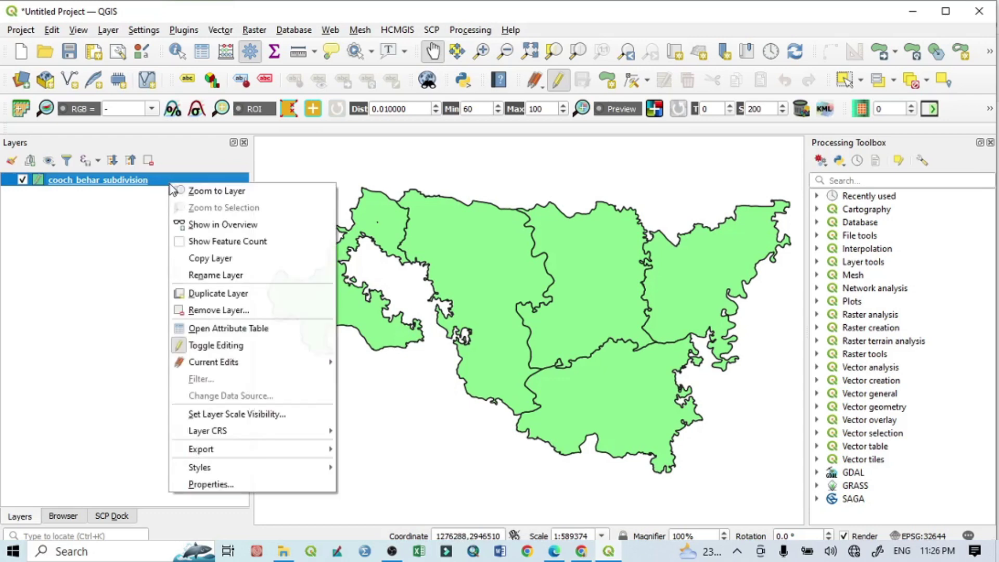
pyautogui.click(224, 330)
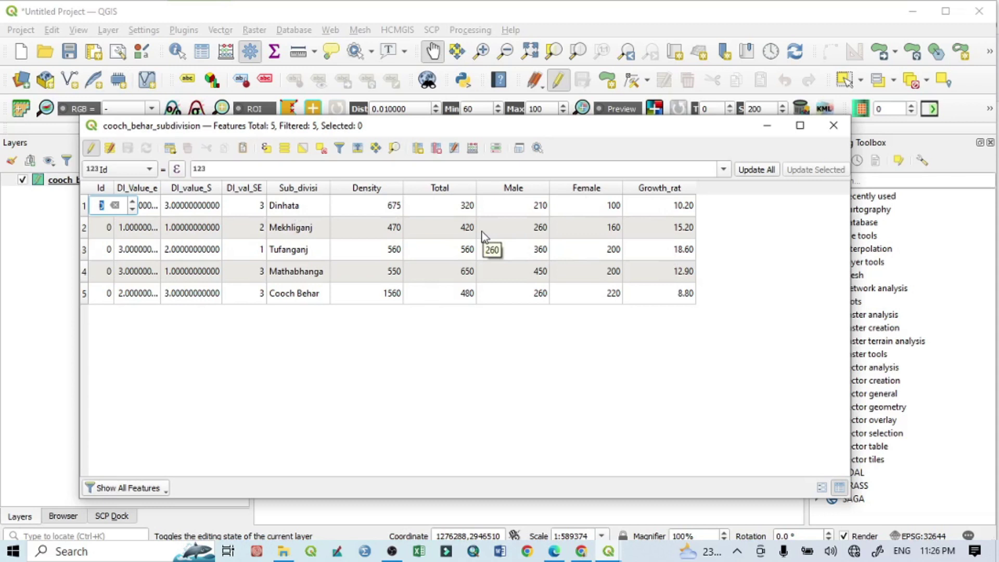
pyautogui.click(457, 191)
pyautogui.click(513, 190)
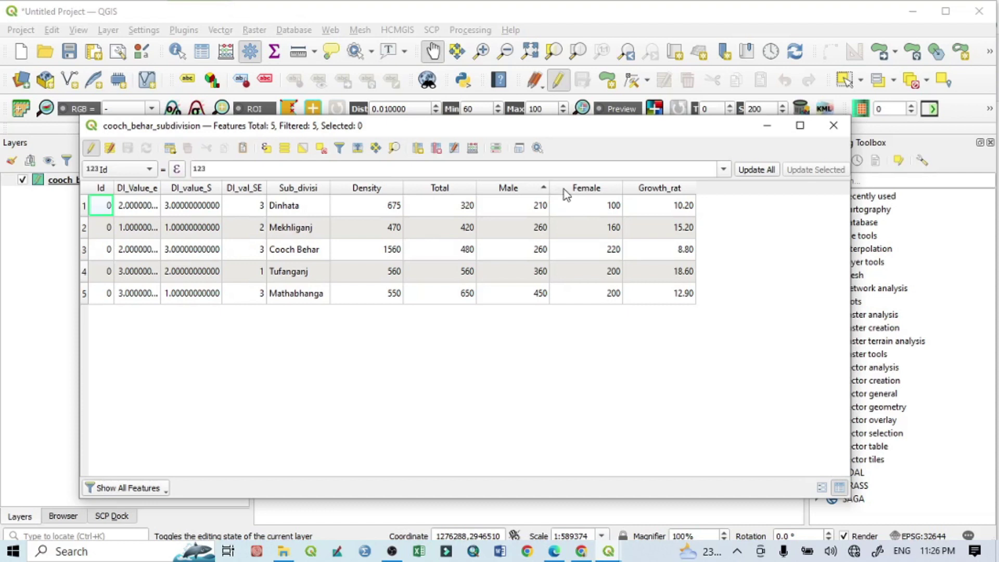
pyautogui.doubleClick(587, 203)
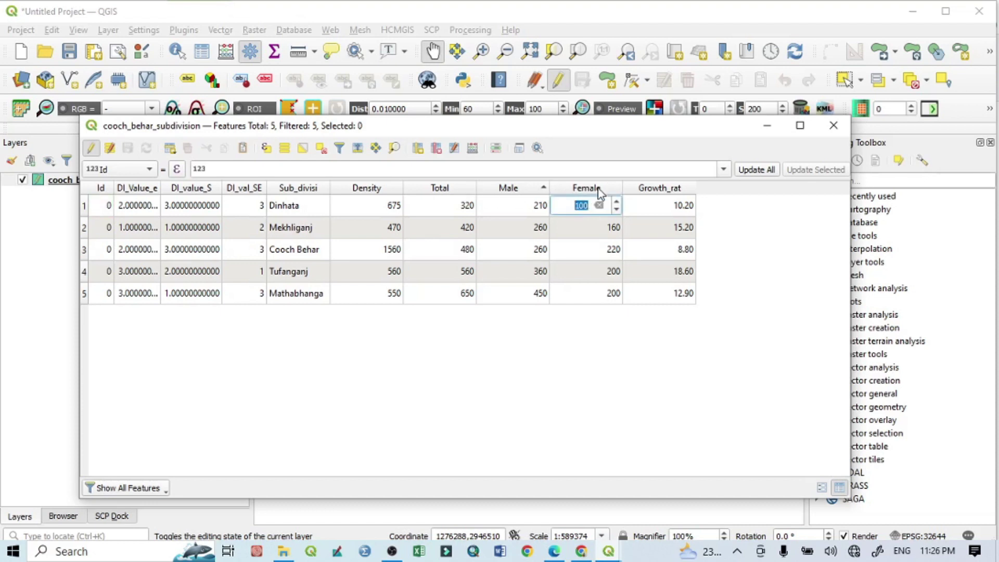
pyautogui.click(600, 191)
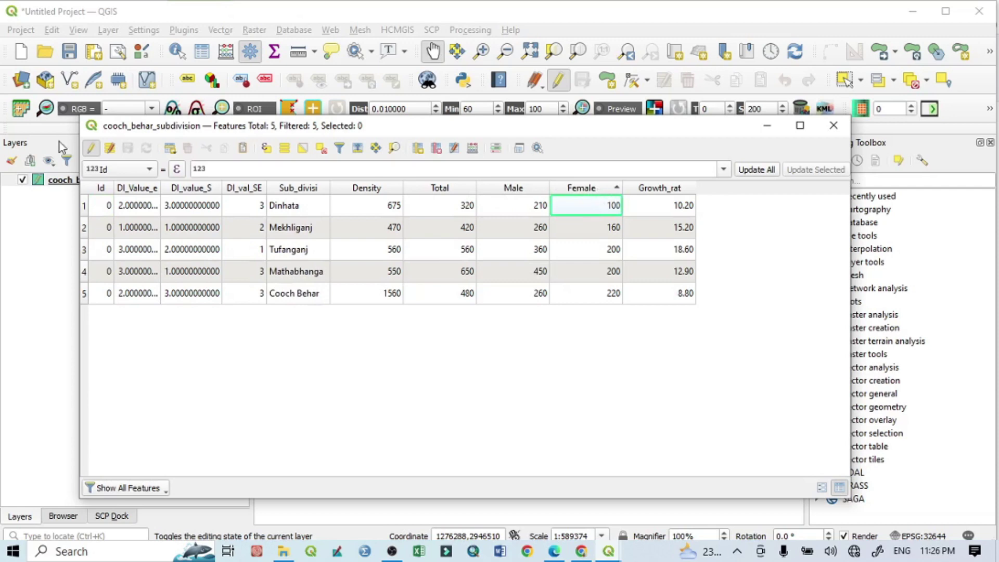
pyautogui.click(92, 148)
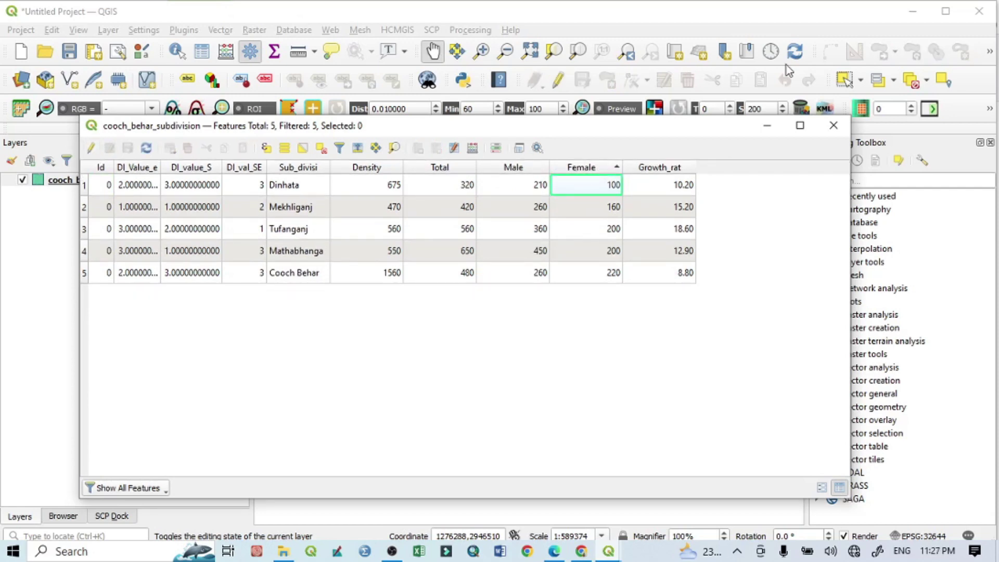
pyautogui.click(833, 126)
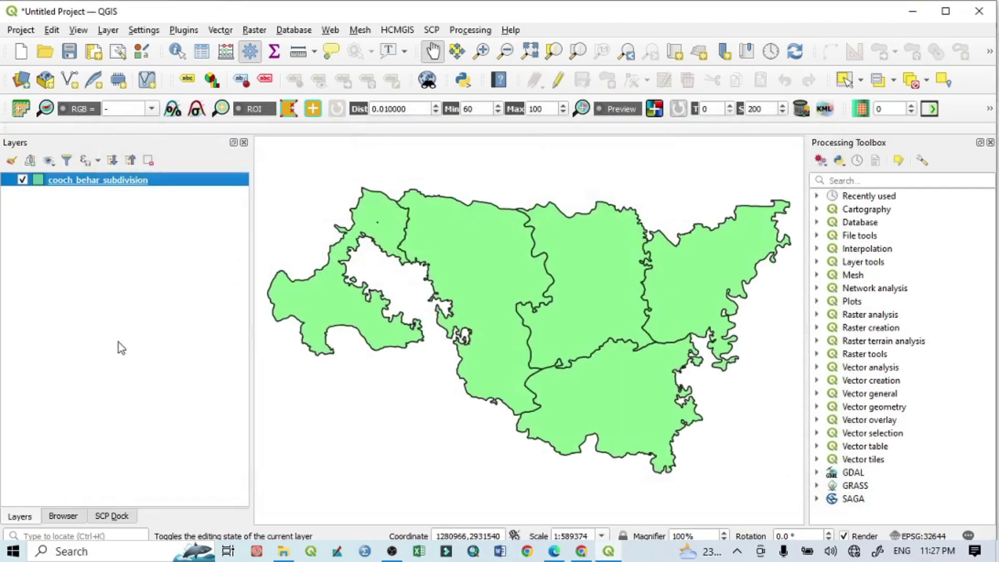
# Open the Diagrams settings in the layer properties of cooch_behar_subdivision and rearrange the dialog so its pages are readable.
pyautogui.rightClick(87, 185)
pyautogui.click(121, 474)
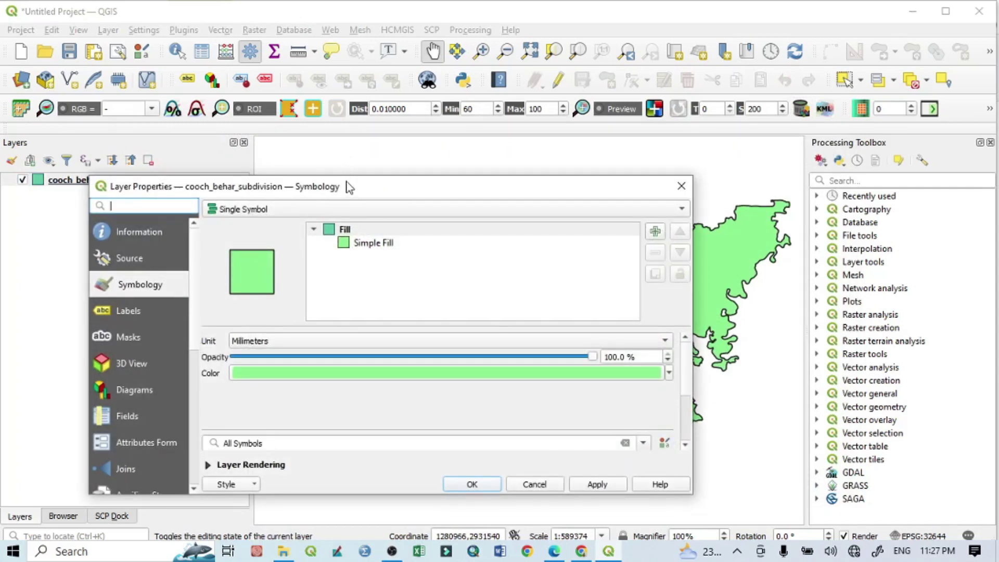
pyautogui.moveTo(346, 189); pyautogui.dragTo(368, 80)
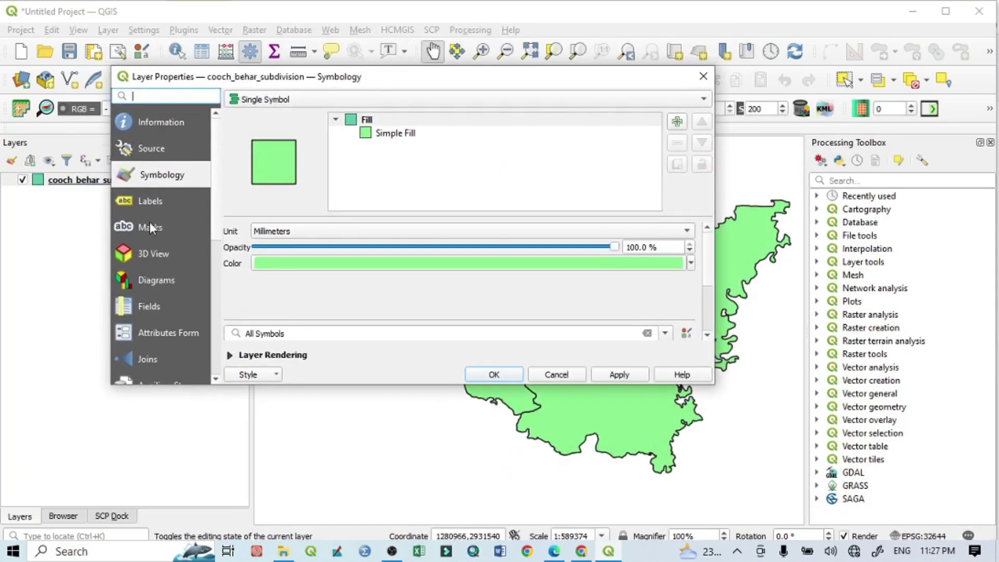
pyautogui.click(147, 284)
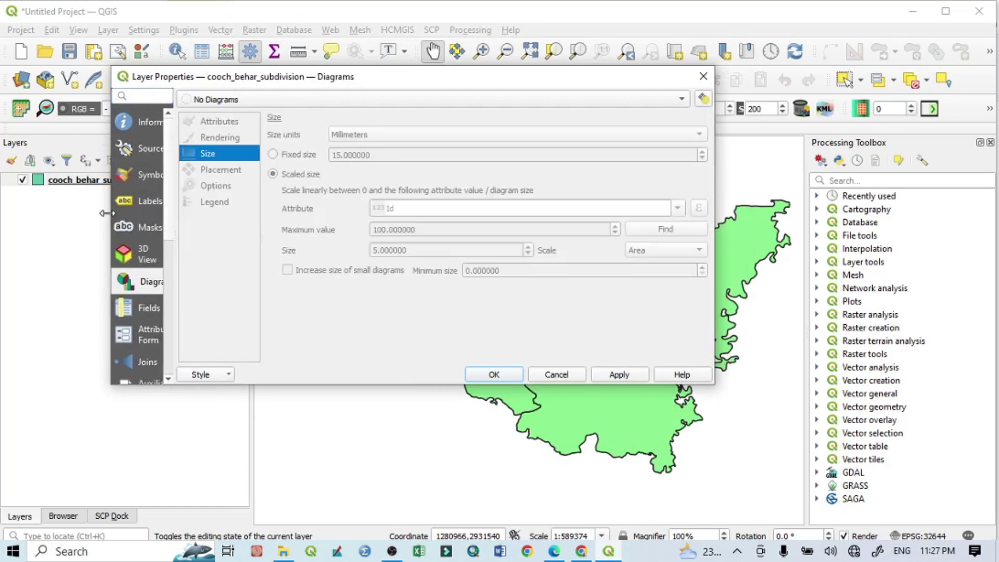
pyautogui.moveTo(111, 217); pyautogui.dragTo(61, 220)
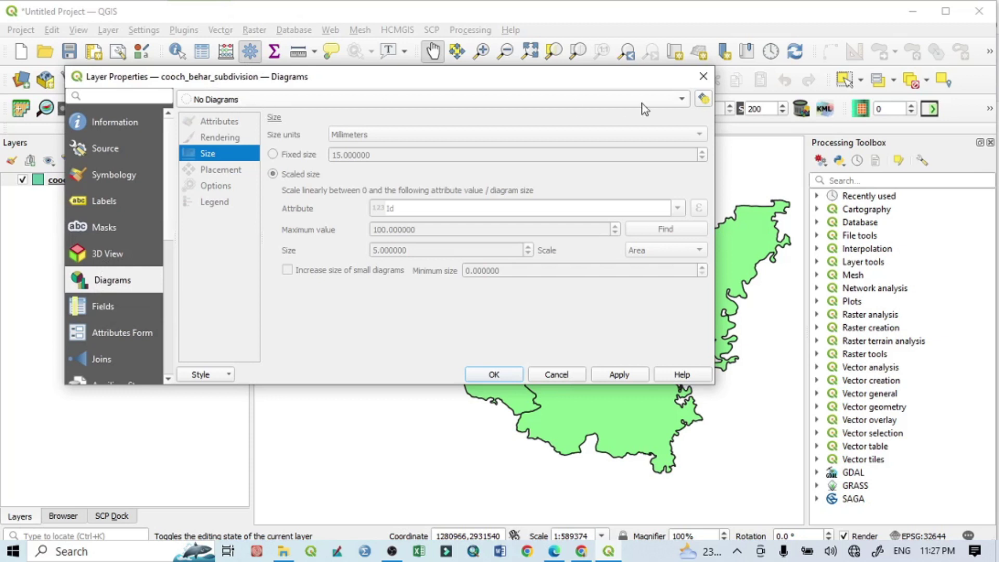
# Choose Pie Chart as the layer's diagram type and assign the Total, Male and Female attributes to it.
pyautogui.click(683, 99)
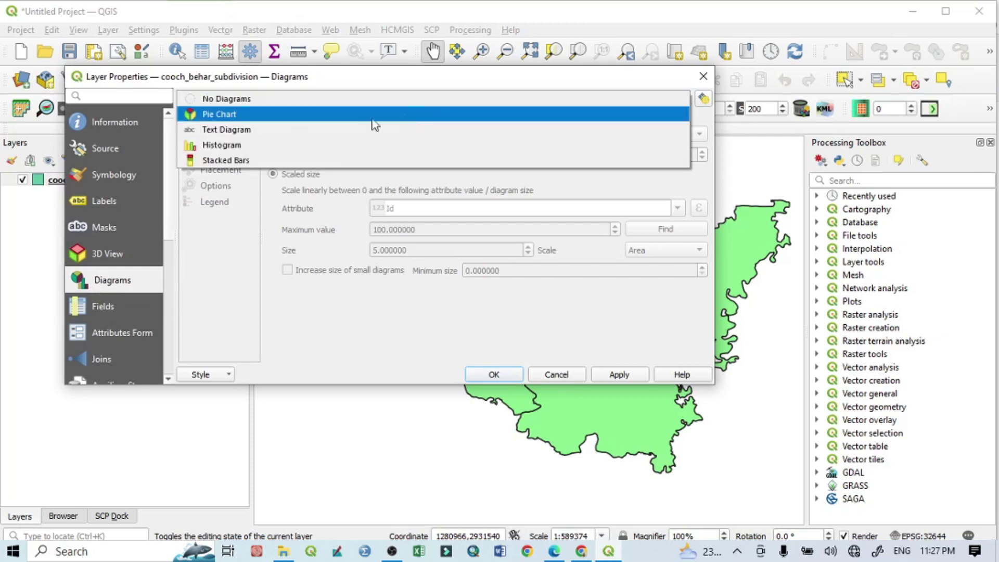
pyautogui.click(225, 117)
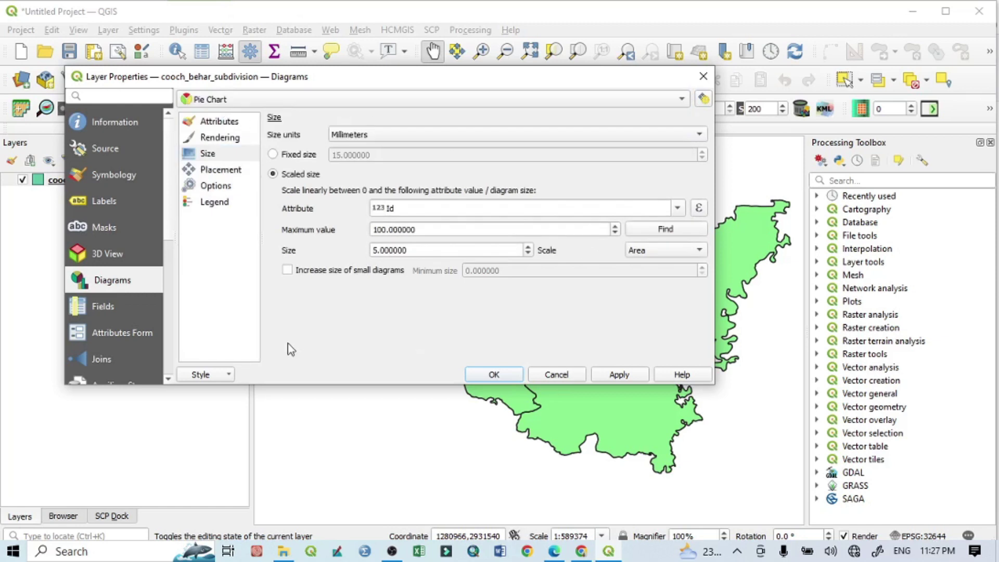
pyautogui.click(218, 124)
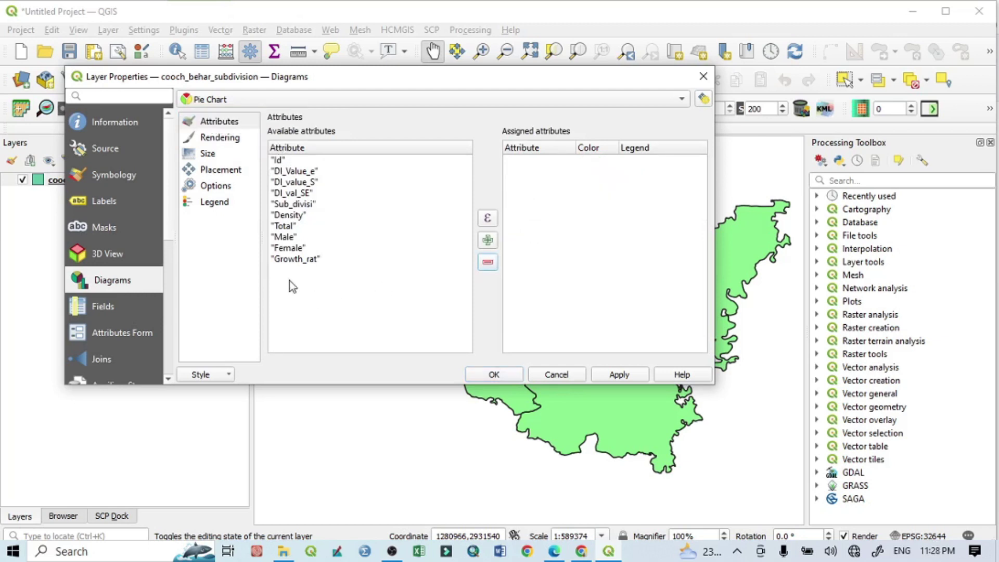
pyautogui.click(287, 228)
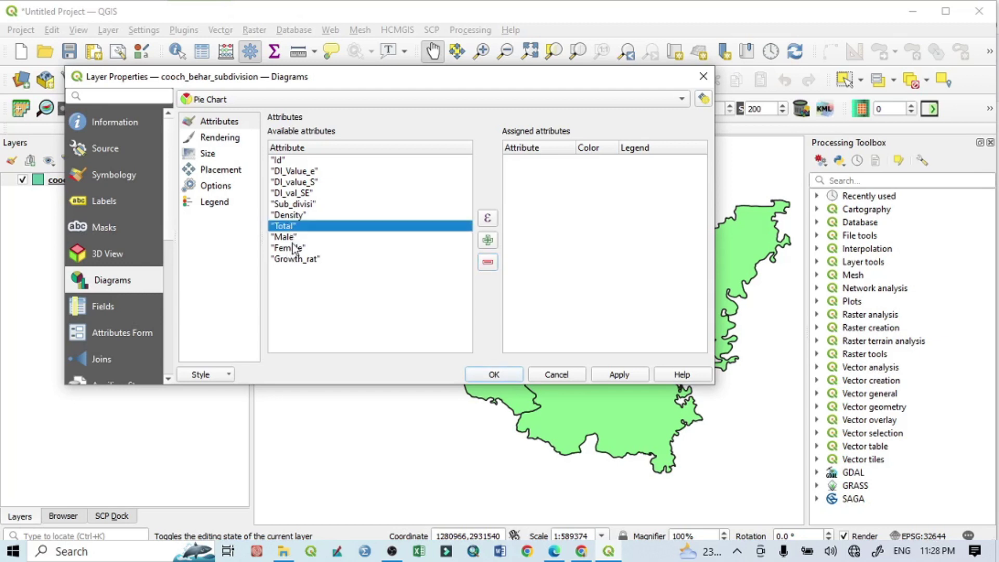
pyautogui.keyDown('ctrl'); pyautogui.click(294, 238); pyautogui.keyUp('ctrl')
pyautogui.keyDown('ctrl'); pyautogui.click(295, 249); pyautogui.keyUp('ctrl')
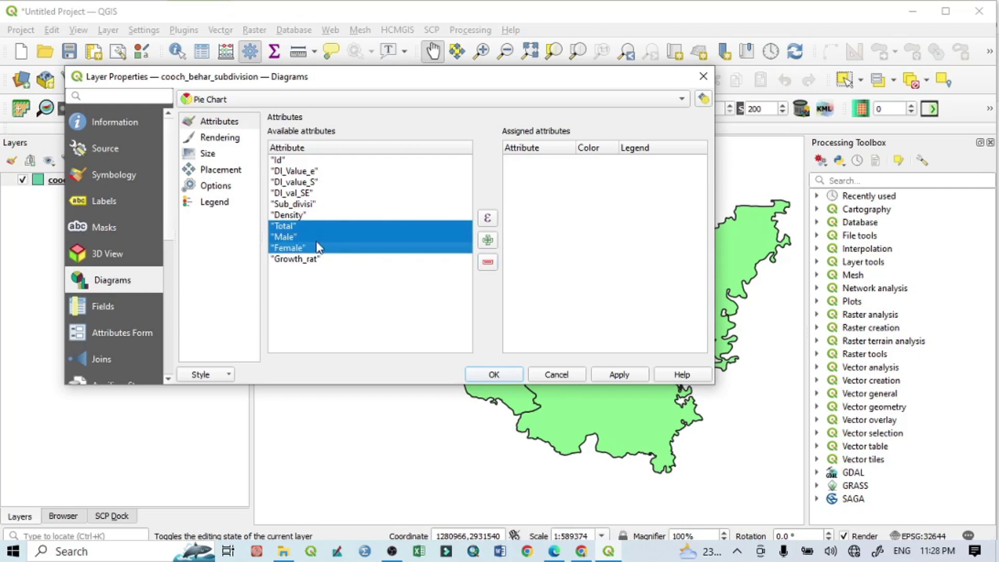
pyautogui.click(489, 245)
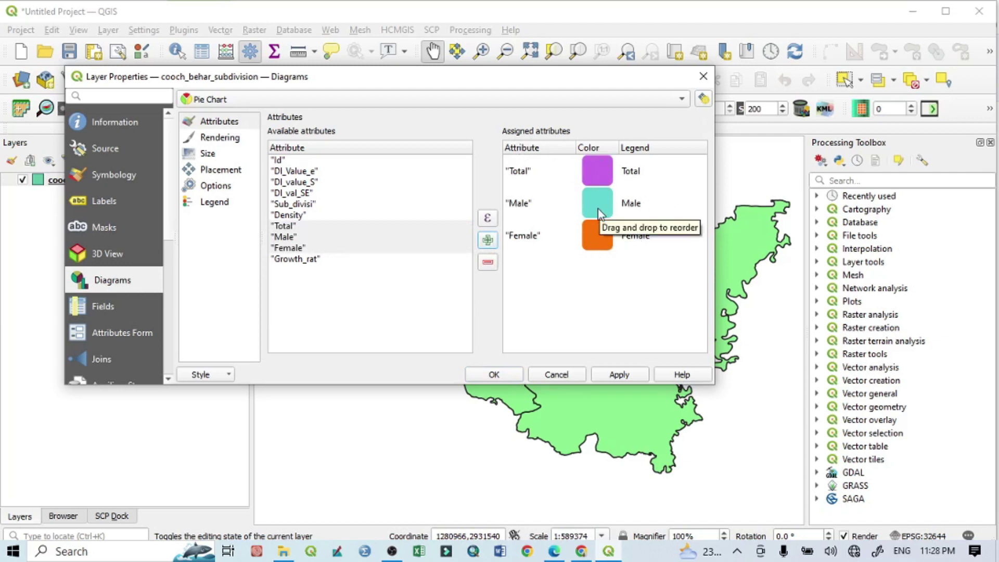
# Recolor the Female pie slice yellow (#f5f507) and the Male slice light orange (#fdbf6f) using recent colors.
pyautogui.doubleClick(598, 242)
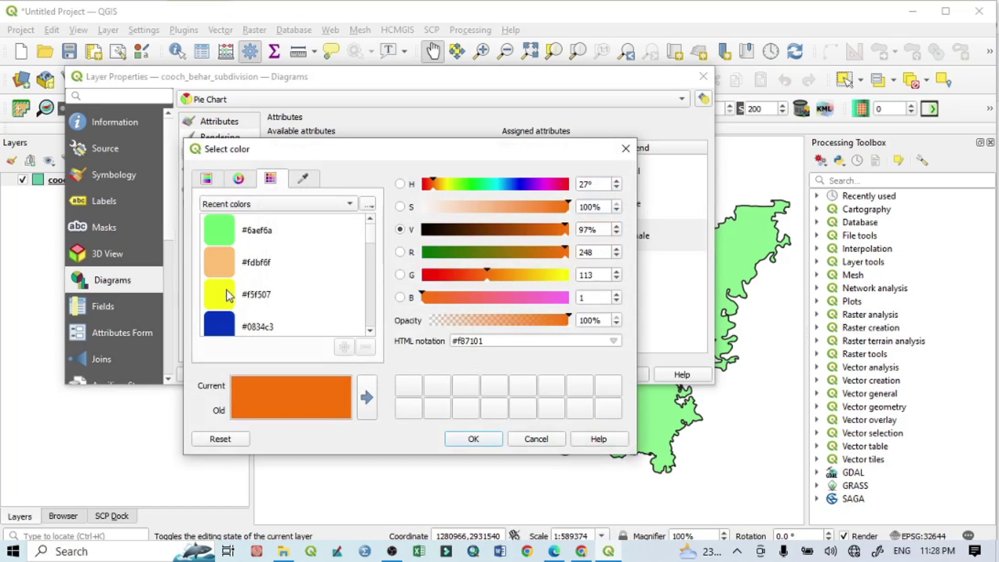
pyautogui.click(227, 295)
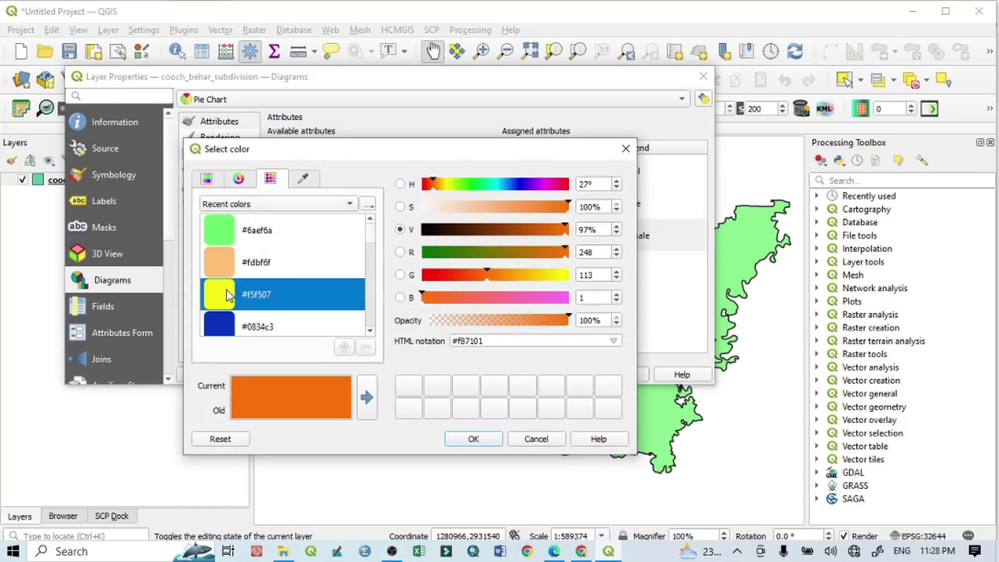
pyautogui.click(474, 439)
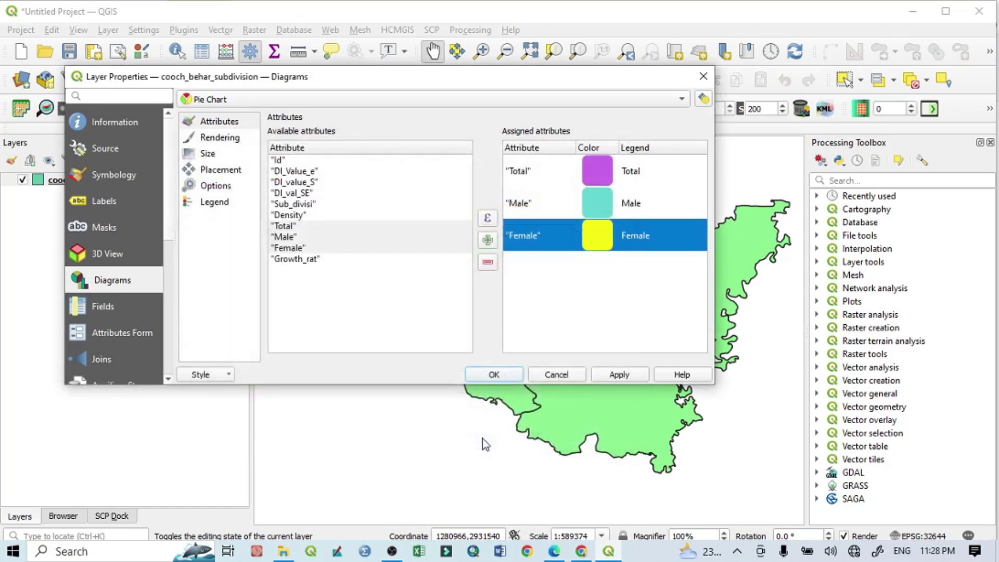
pyautogui.doubleClick(594, 200)
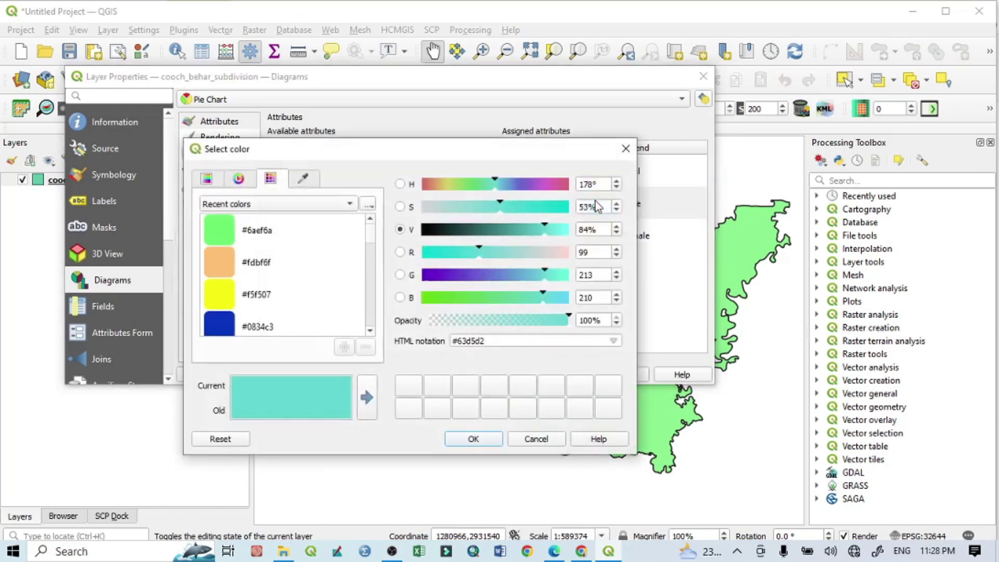
pyautogui.click(219, 264)
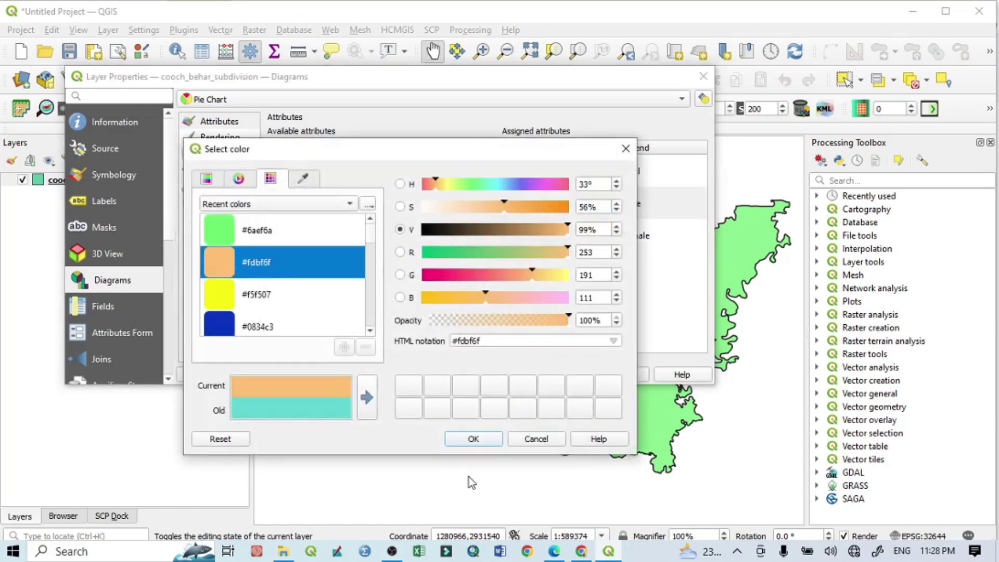
pyautogui.click(472, 440)
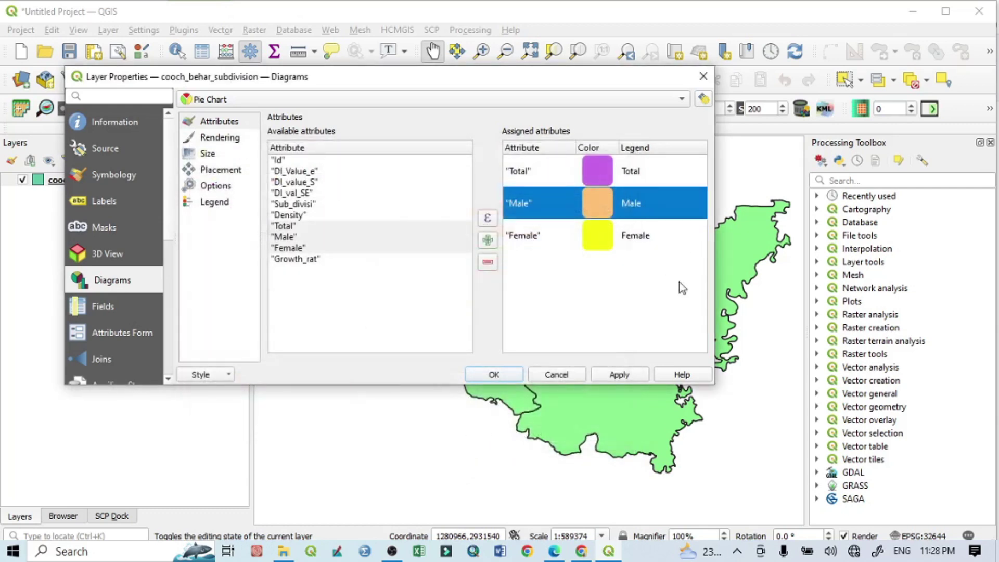
pyautogui.click(598, 291)
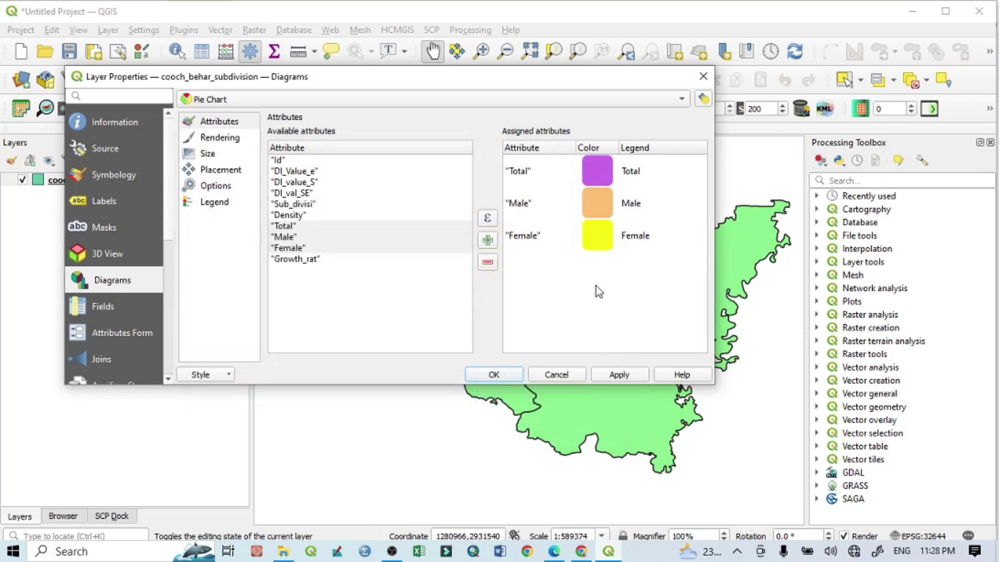
# Apply the pie chart settings and move the properties dialog aside to check the charts on the map.
pyautogui.click(620, 374)
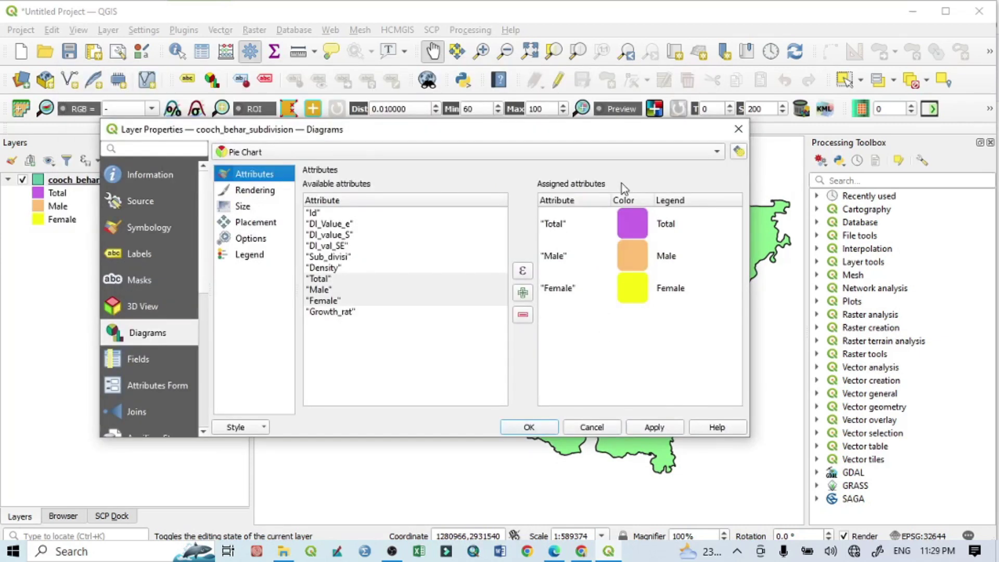
pyautogui.click(655, 429)
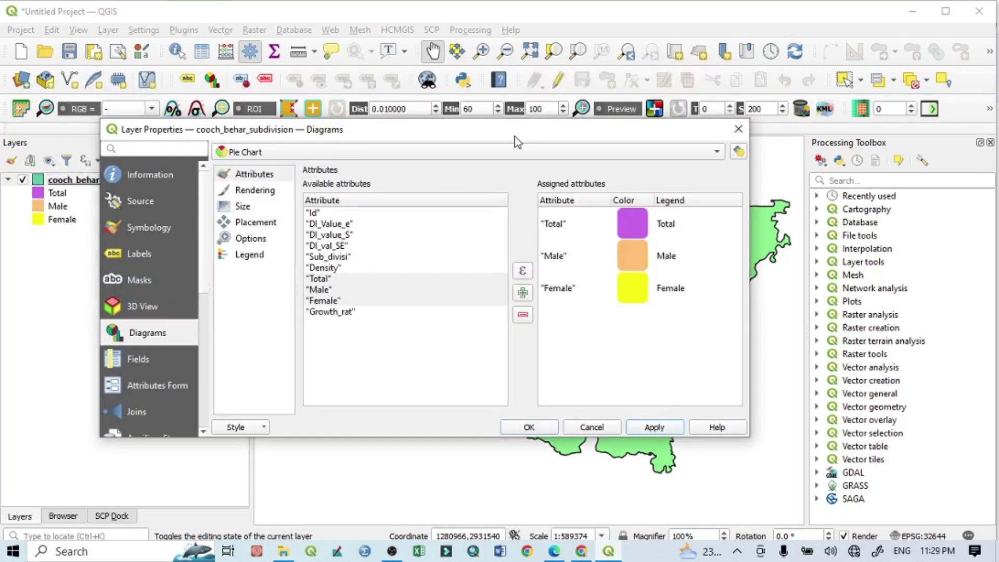
pyautogui.moveTo(515, 136); pyautogui.dragTo(205, 366)
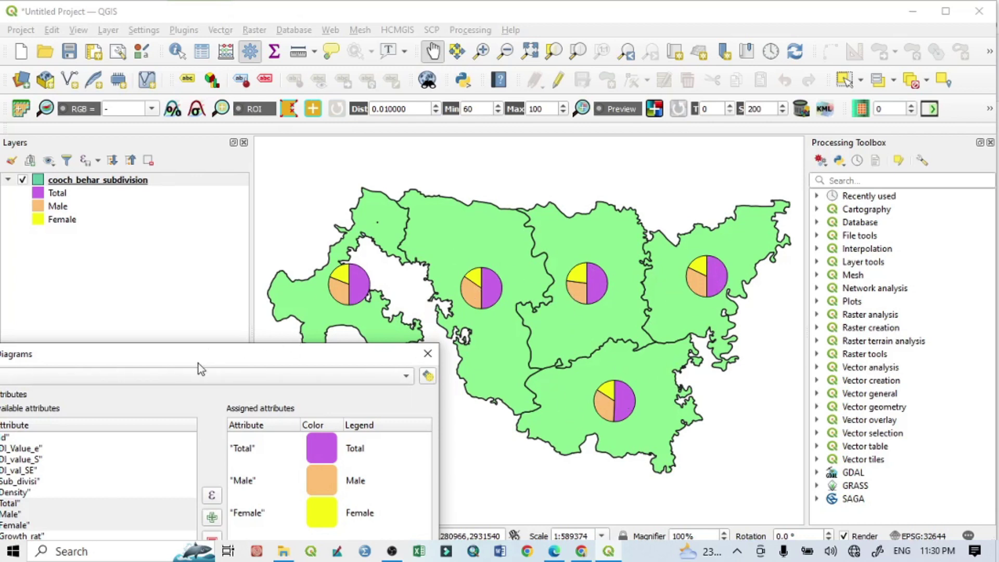
pyautogui.moveTo(198, 364); pyautogui.dragTo(440, 155)
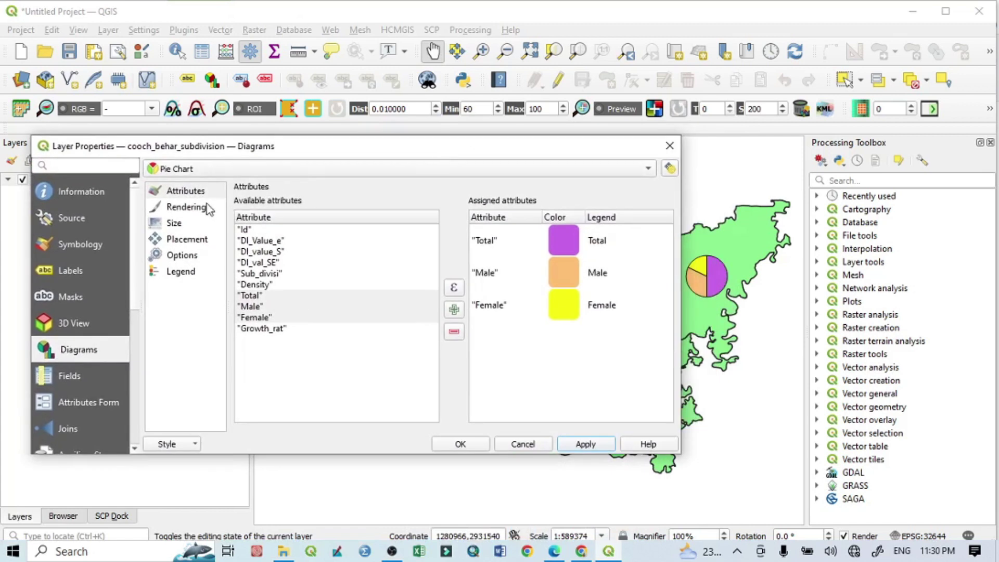
# Set the pie charts' fixed size to 20 millimeters, apply it and close the layer properties.
pyautogui.click(179, 225)
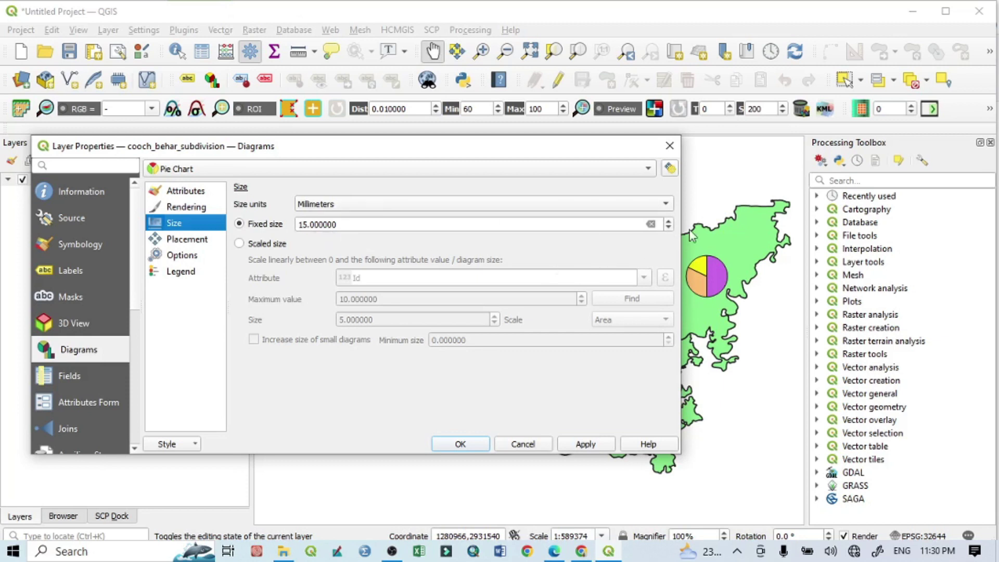
pyautogui.click(669, 221)
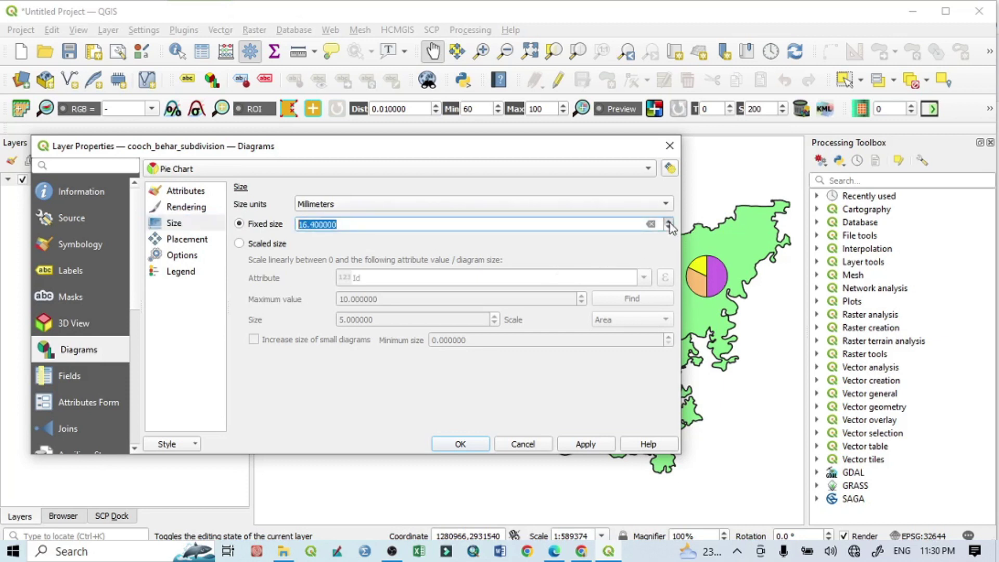
pyautogui.write('20')
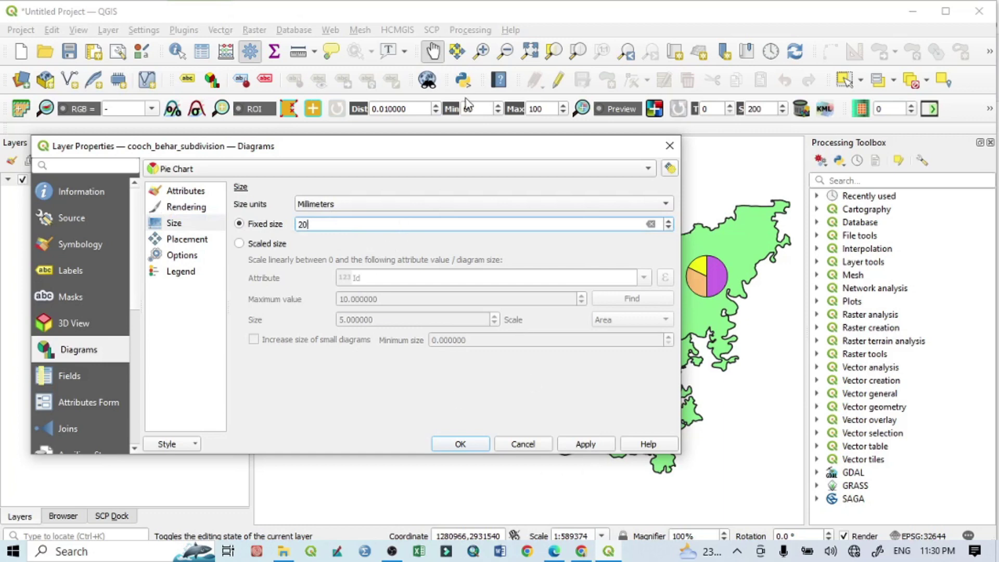
pyautogui.moveTo(444, 147); pyautogui.dragTo(282, 162)
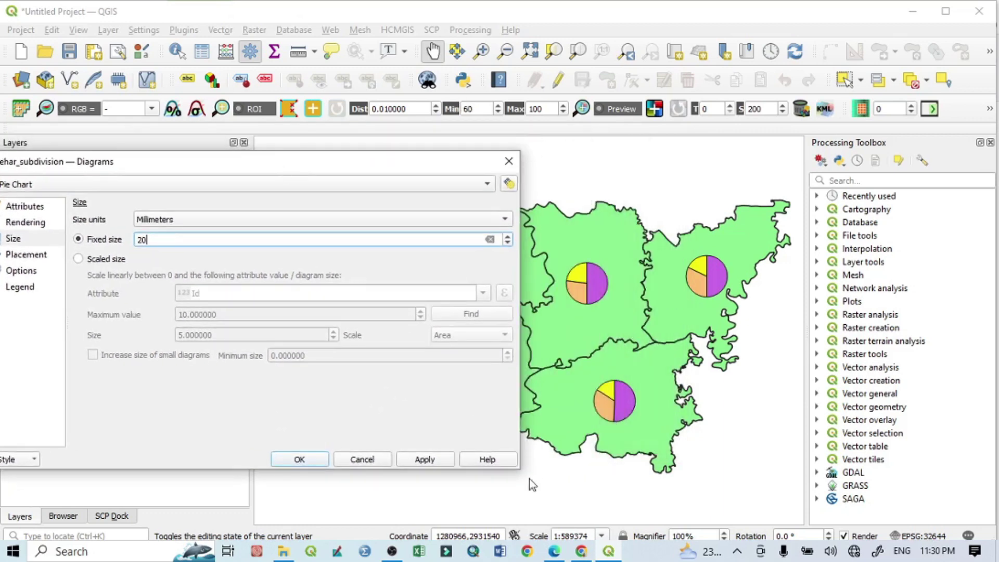
pyautogui.click(427, 459)
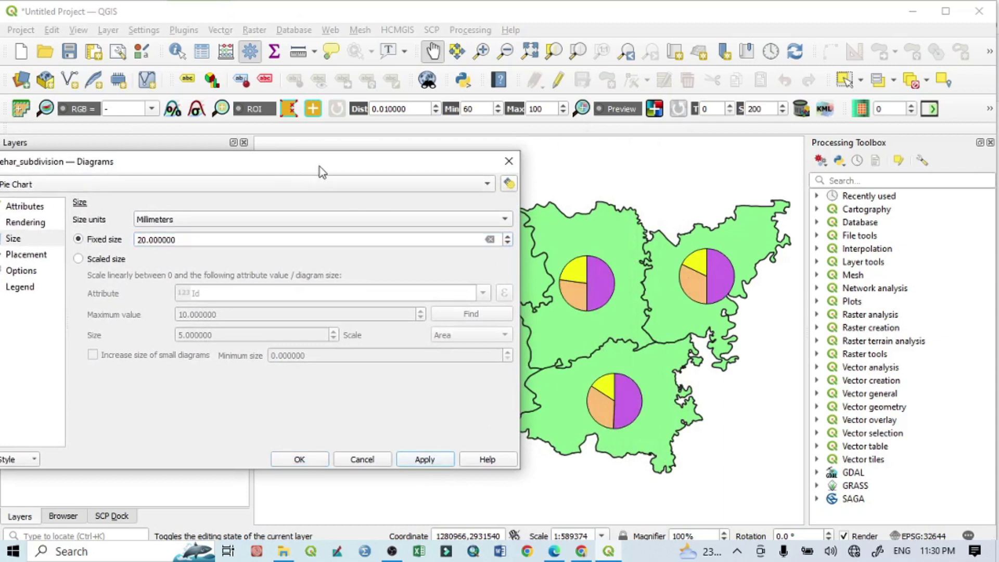
pyautogui.moveTo(319, 167); pyautogui.dragTo(468, 138)
pyautogui.click(446, 423)
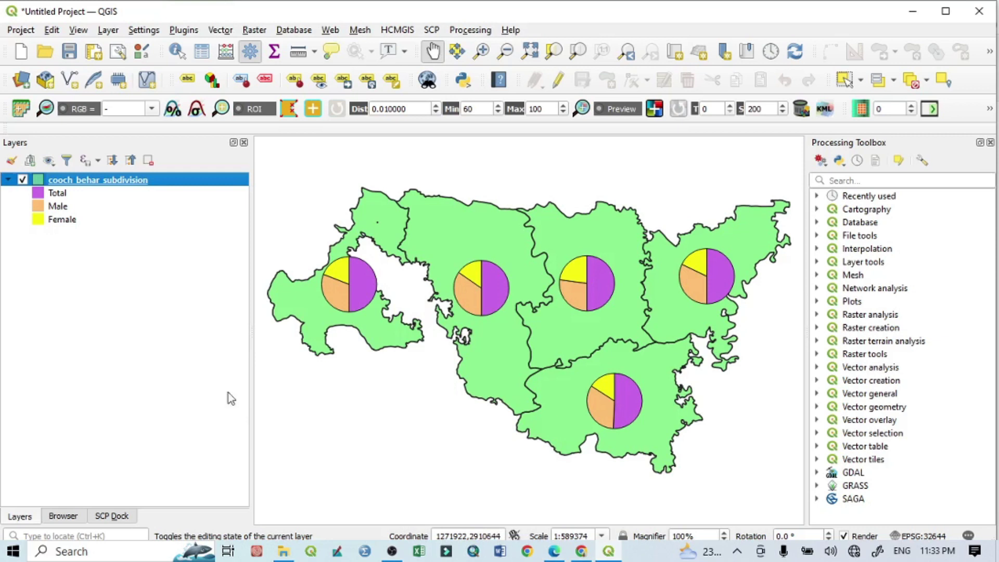
# Create a new print layout titled Layout and set its page view to 60%.
pyautogui.click(20, 30)
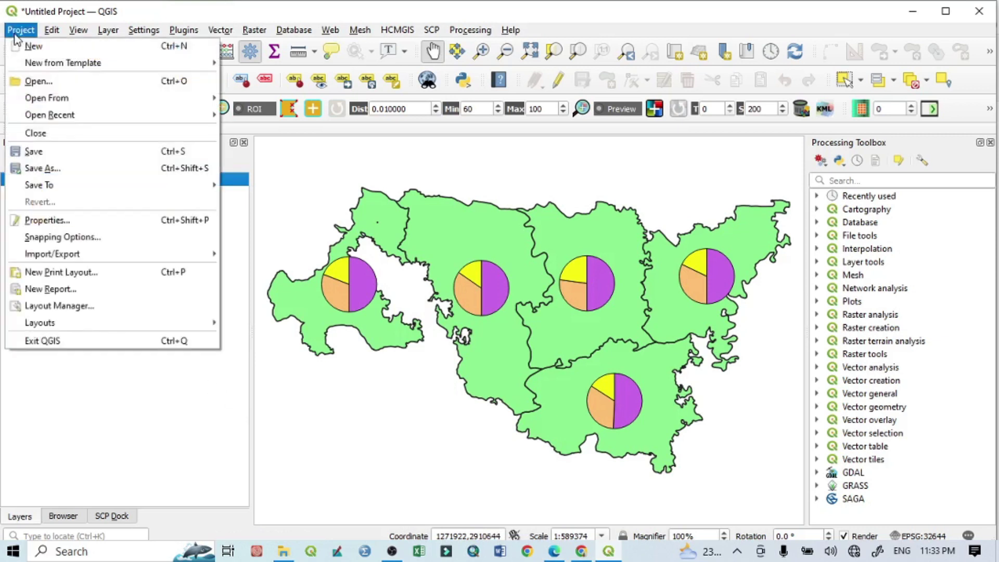
pyautogui.click(77, 272)
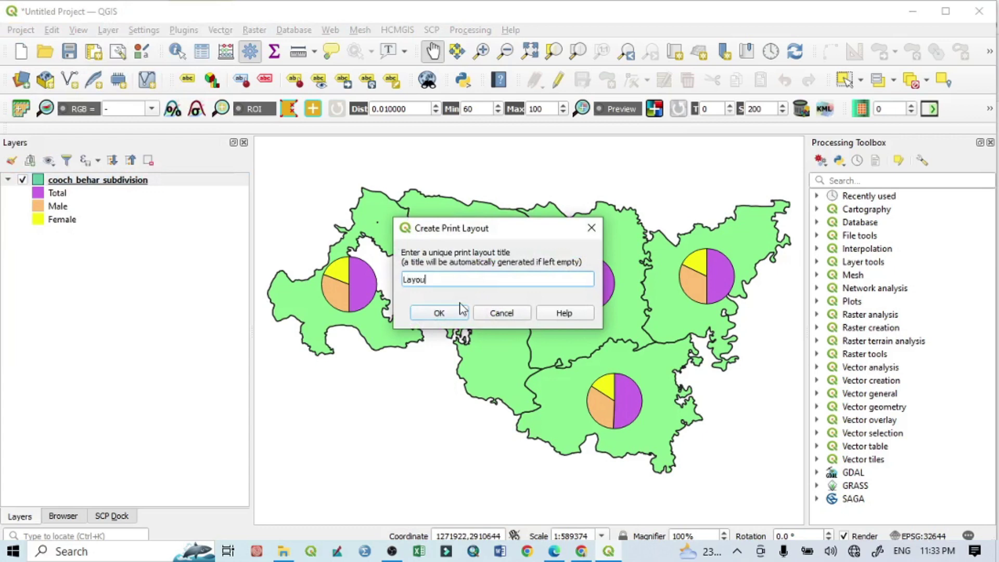
pyautogui.click(444, 314)
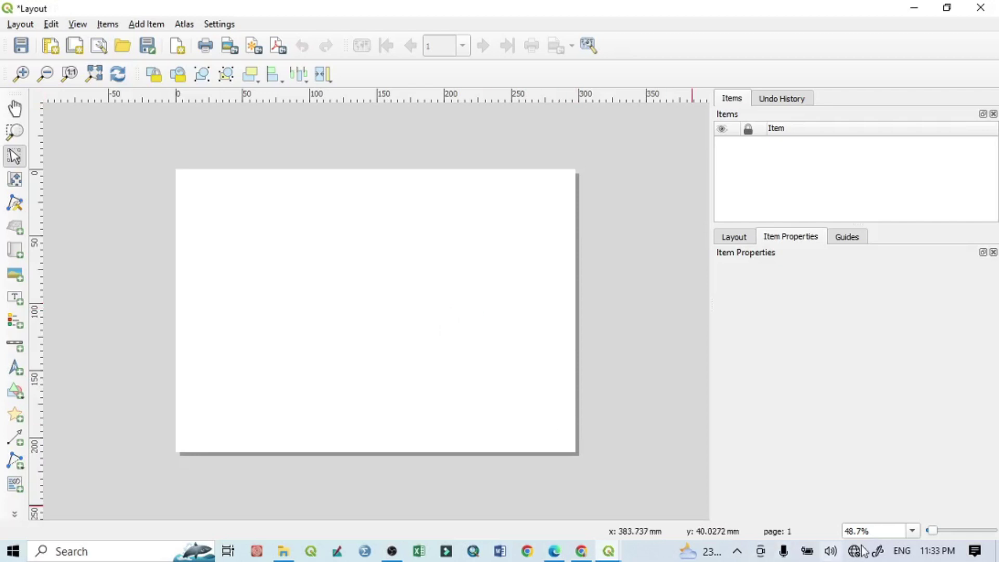
pyautogui.click(883, 531)
pyautogui.write('60')
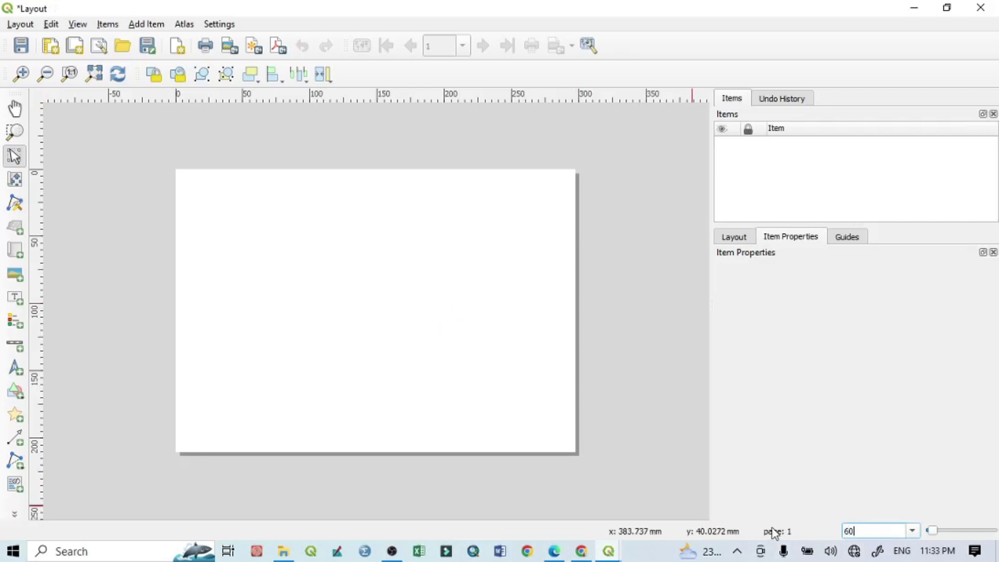
pyautogui.press('Return')
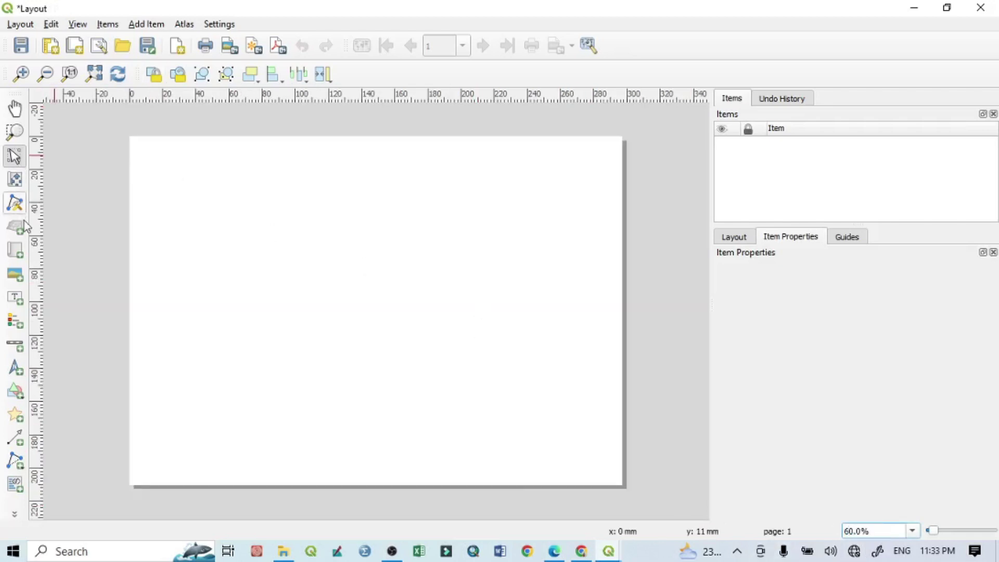
# Add a map about 200 mm wide and 165 mm high to the layout page and enable its frame.
pyautogui.click(20, 251)
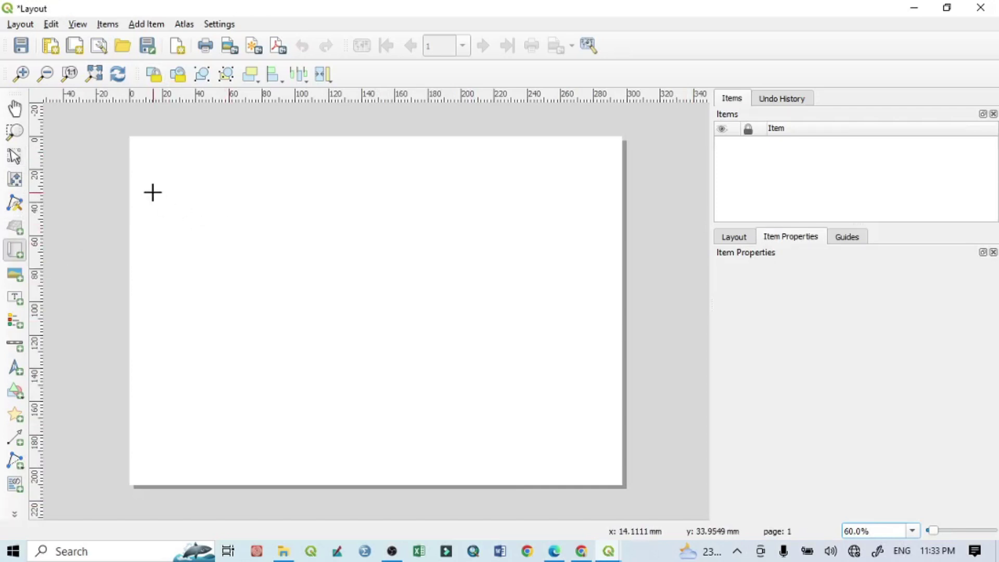
pyautogui.moveTo(151, 195); pyautogui.dragTo(485, 467)
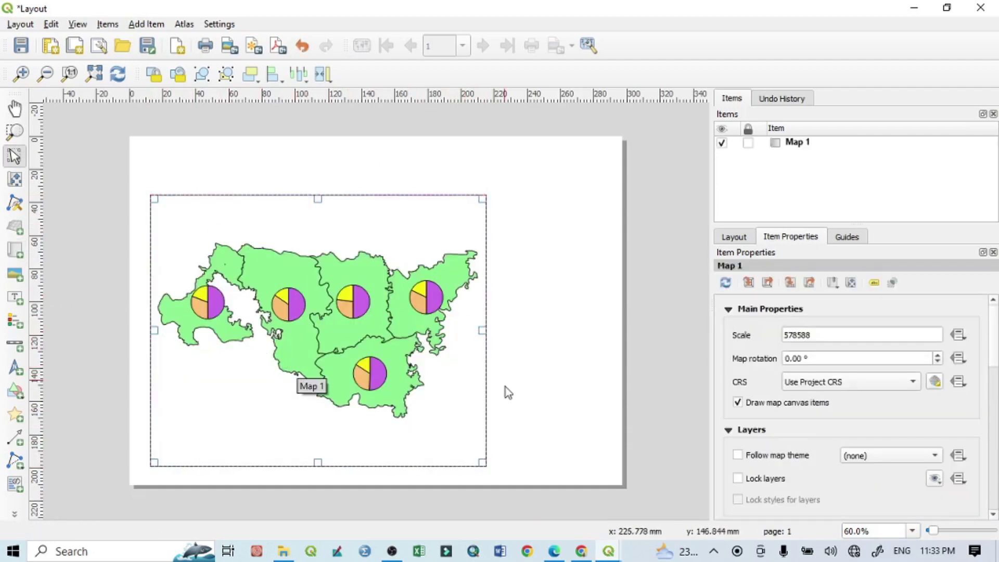
pyautogui.scroll(-10, 996, 358)
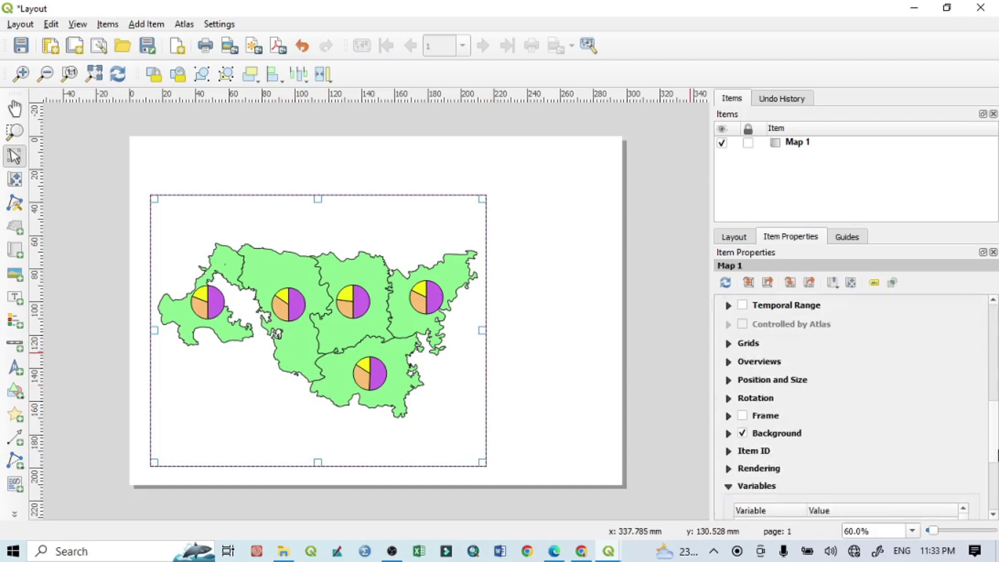
pyautogui.click(742, 393)
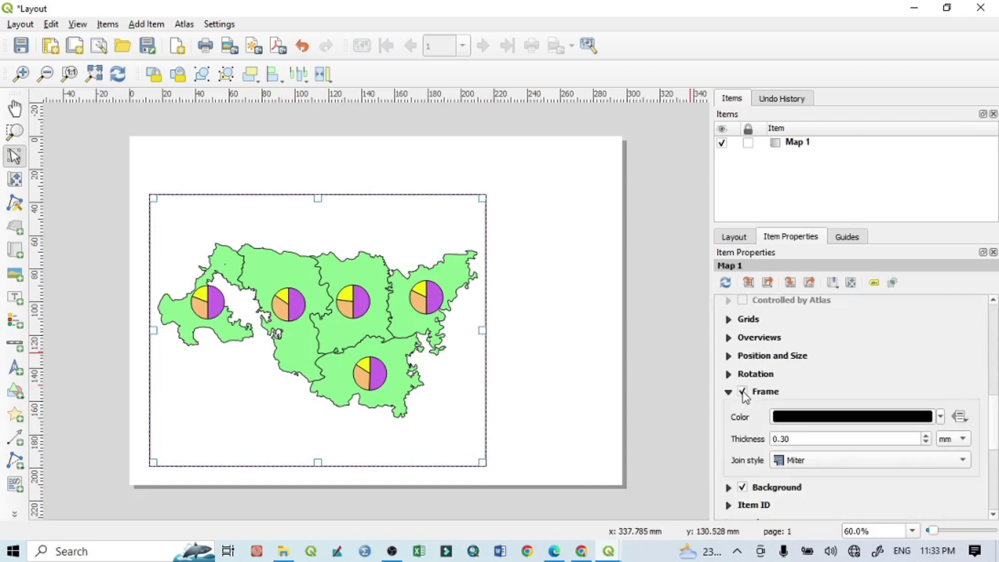
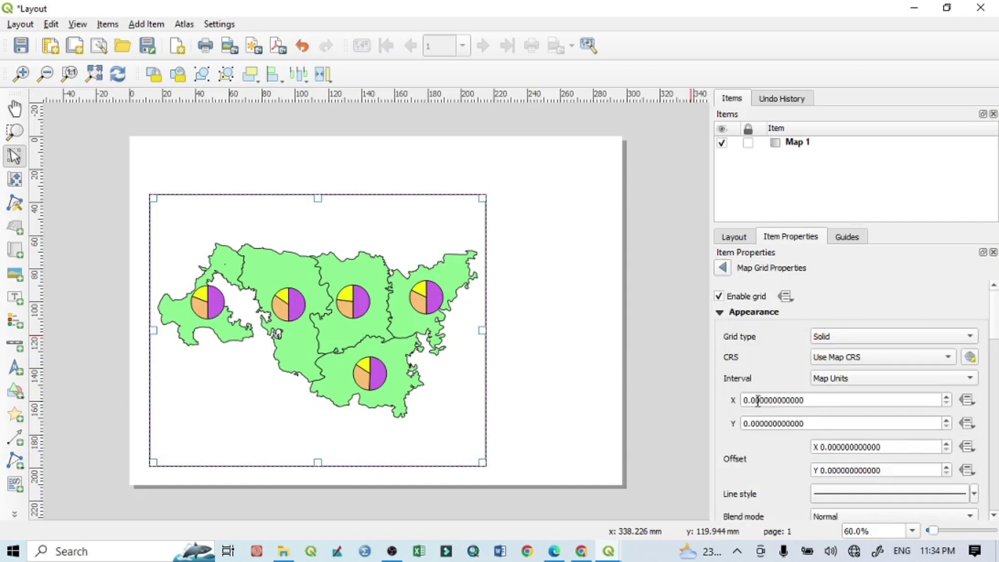
# Set both the X and Y intervals of the map grid to 0.1 map units.
pyautogui.click(757, 401)
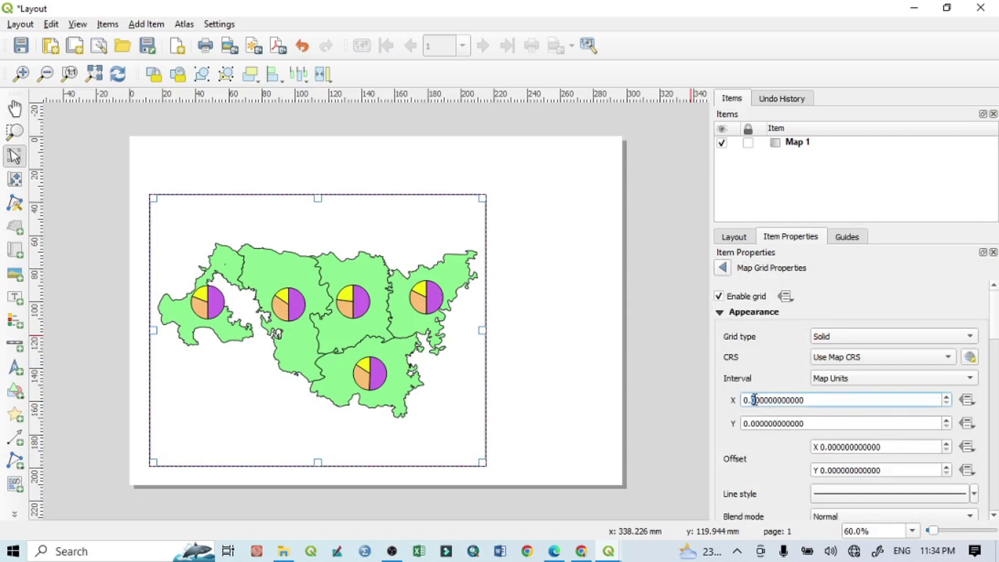
pyautogui.write('1')
pyautogui.click(755, 422)
pyautogui.write('1')
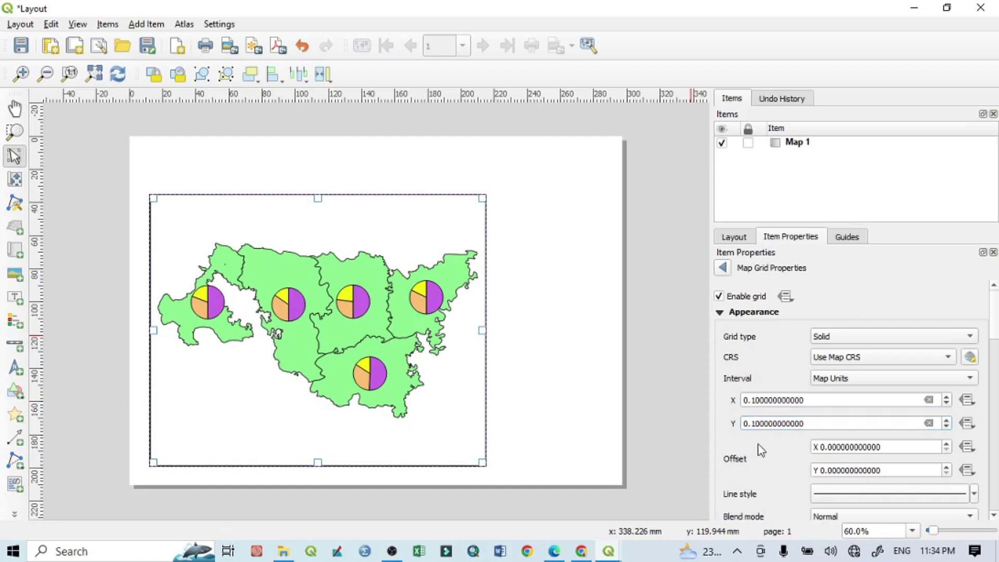
# Set the map grid's X and Y intervals to 0.4 and its CRS to Default CRS: EPSG:4326 - WGS 84.
pyautogui.click(850, 360)
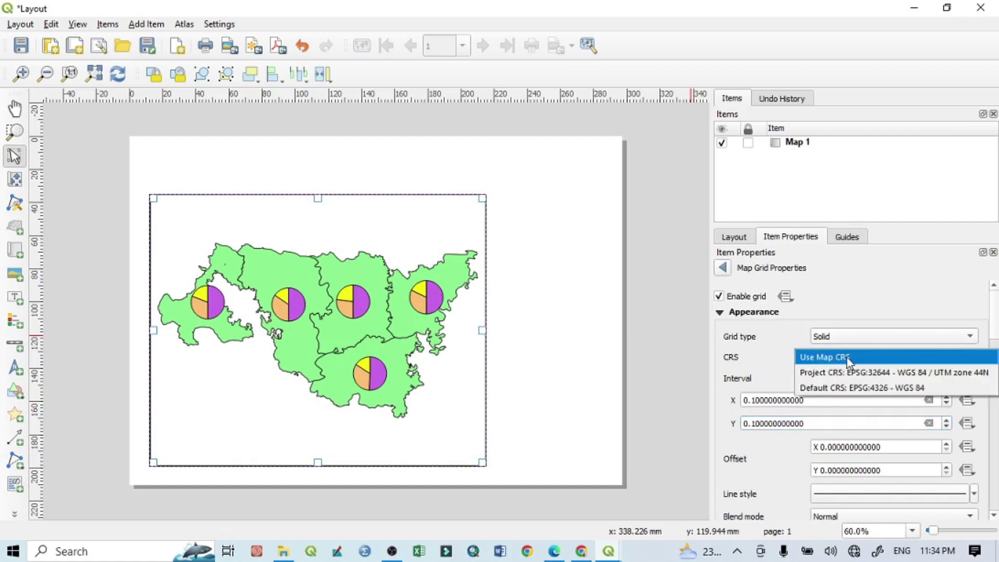
pyautogui.click(760, 400)
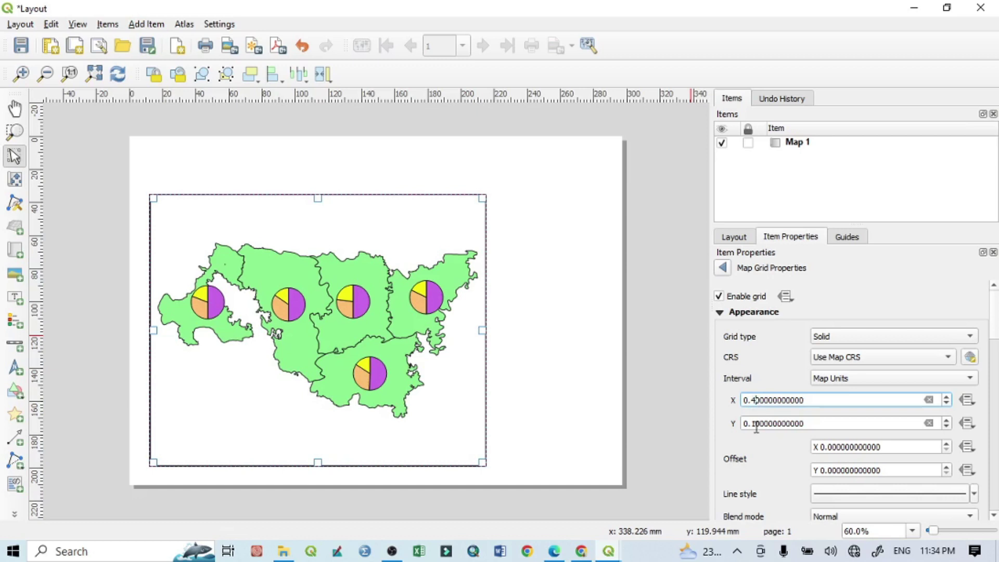
pyautogui.click(756, 424)
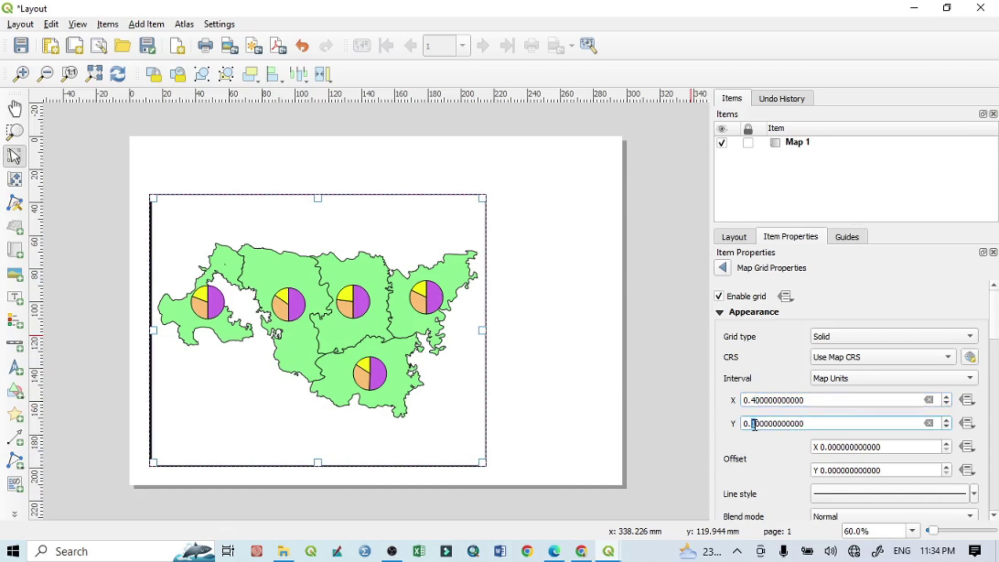
pyautogui.click(878, 359)
pyautogui.click(866, 388)
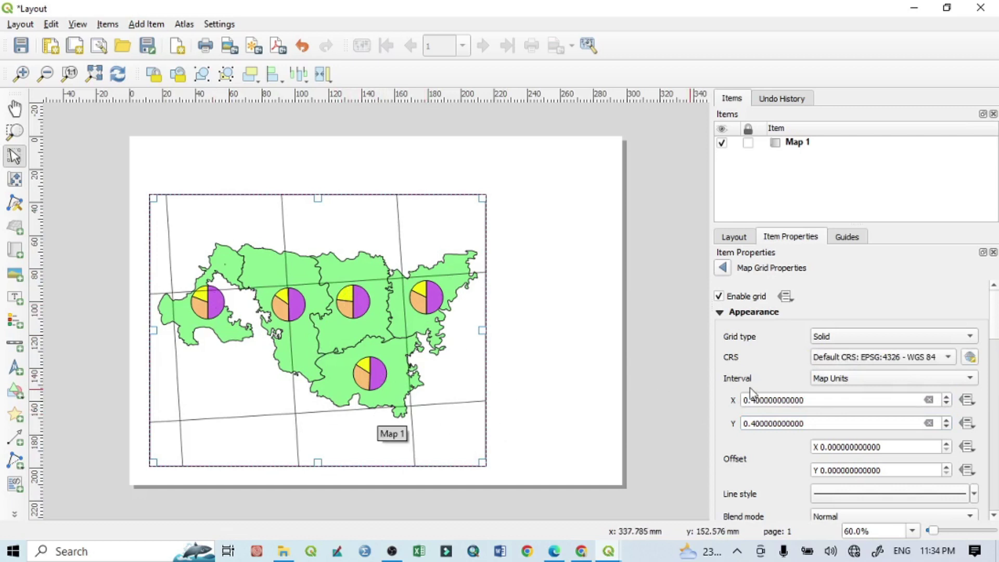
# Make the map grid's line style fully transparent.
pyautogui.moveTo(997, 333); pyautogui.dragTo(992, 367)
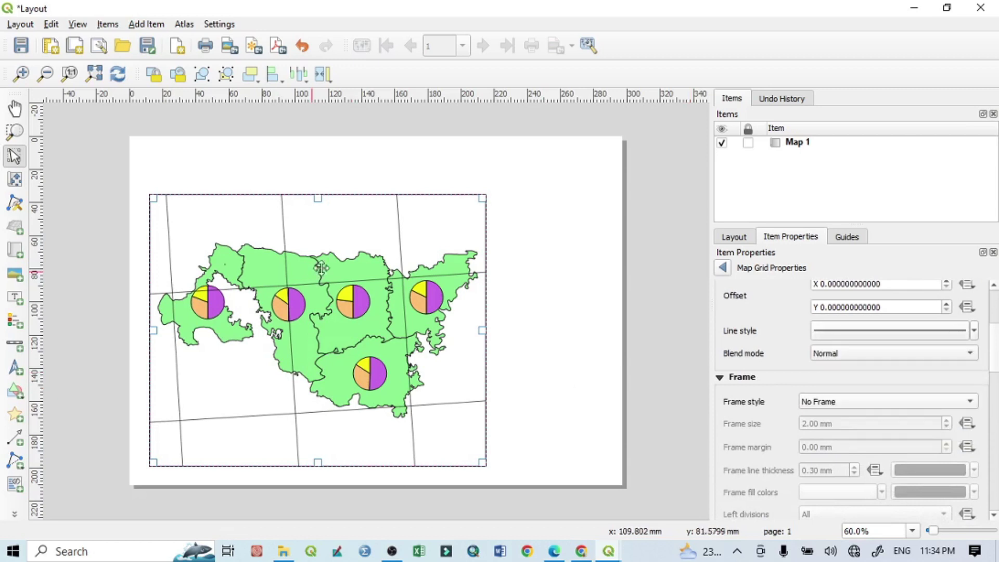
pyautogui.click(974, 332)
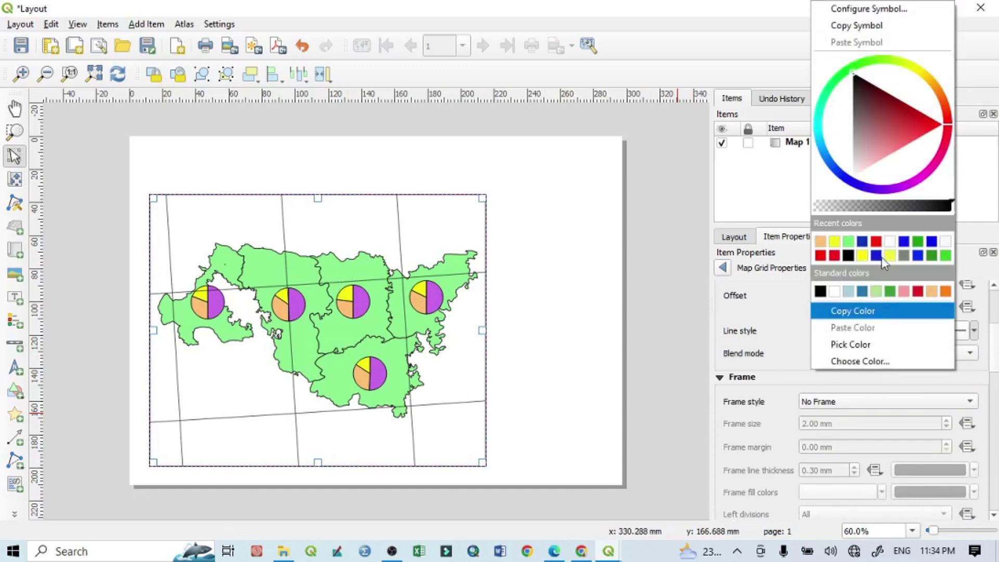
pyautogui.moveTo(826, 208); pyautogui.dragTo(811, 208)
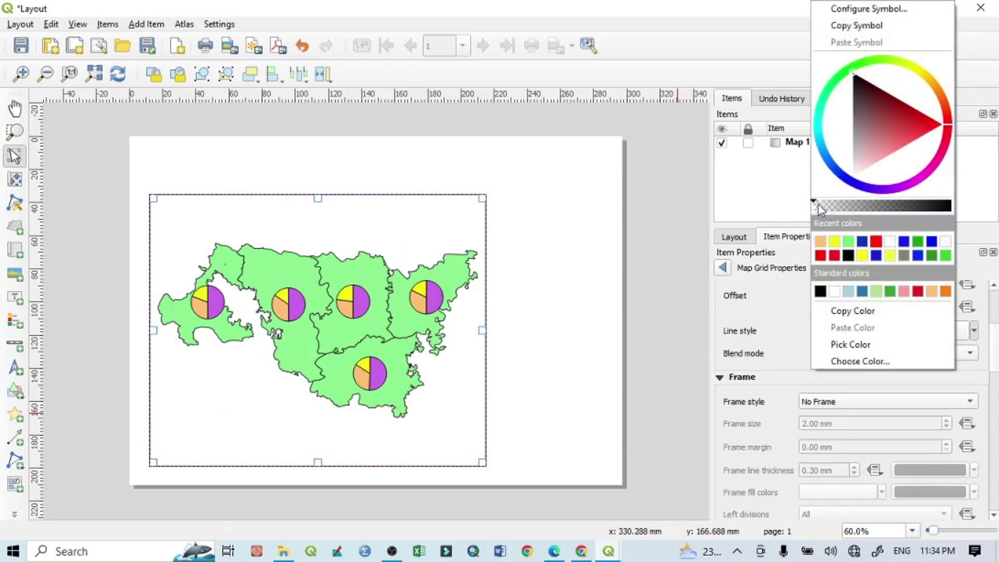
pyautogui.click(775, 296)
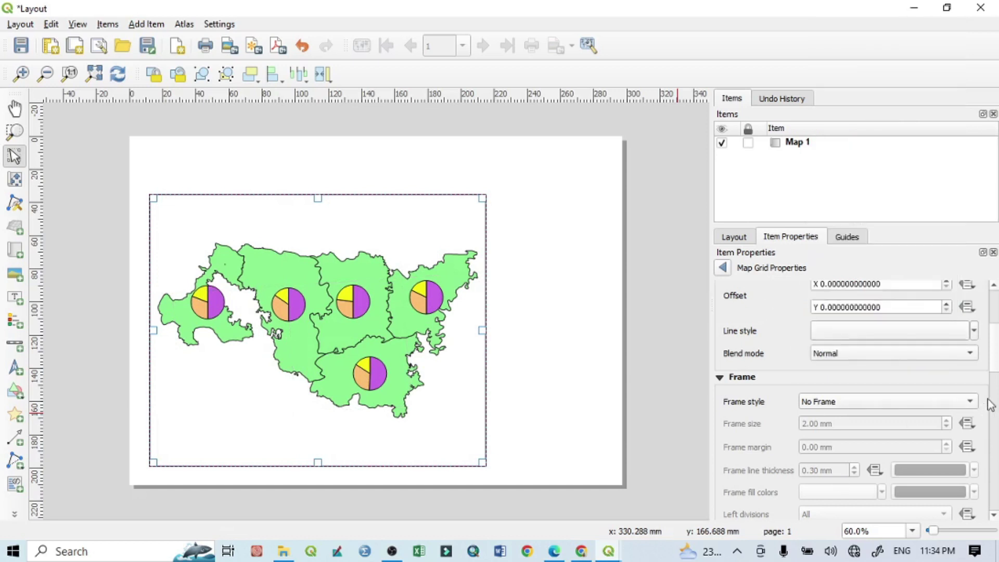
# Enable drawing coordinates for the map grid and set their format to Degree, Minute.
pyautogui.moveTo(993, 373); pyautogui.dragTo(994, 411)
pyautogui.scroll(-8, 994, 411)
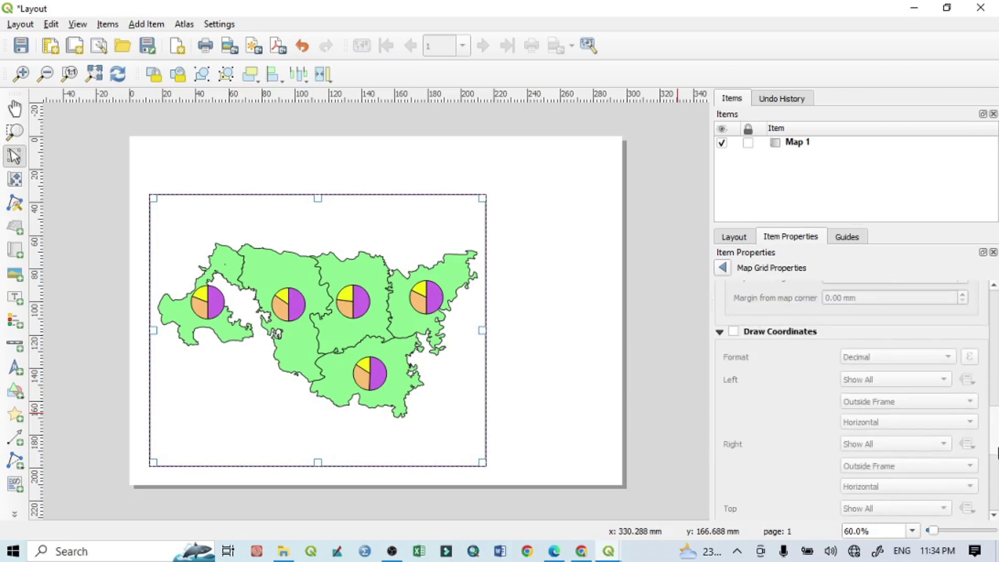
pyautogui.click(735, 327)
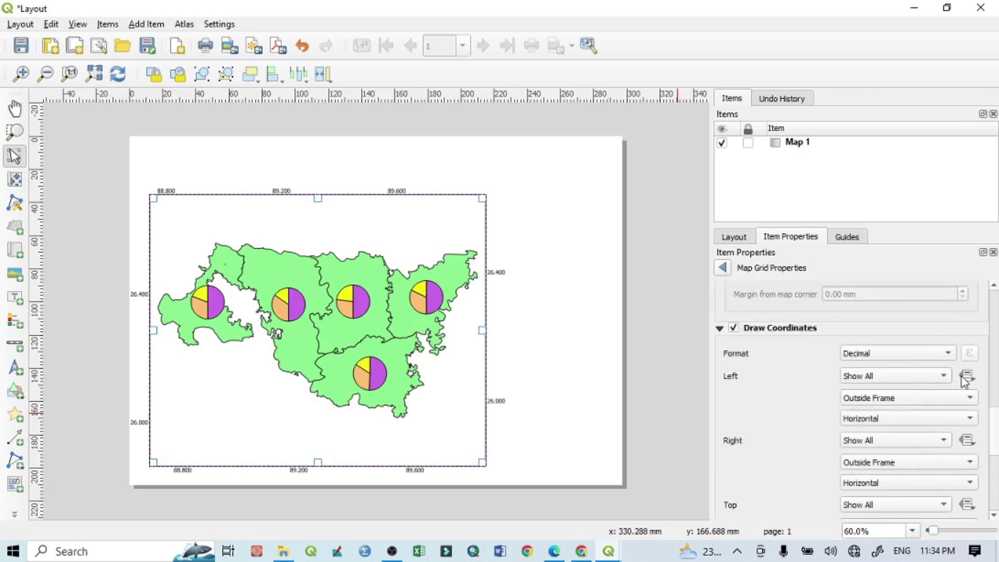
pyautogui.click(948, 356)
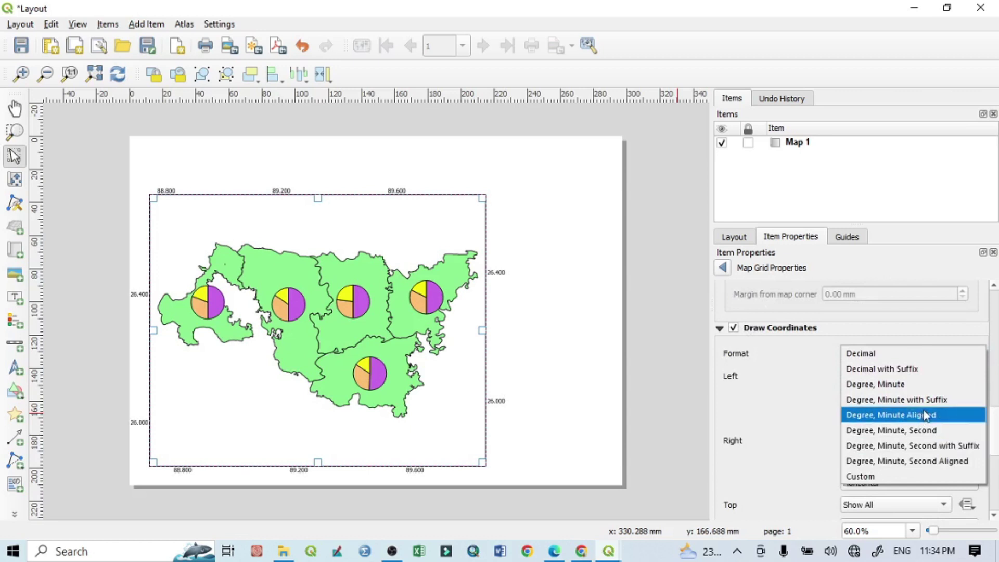
pyautogui.click(898, 385)
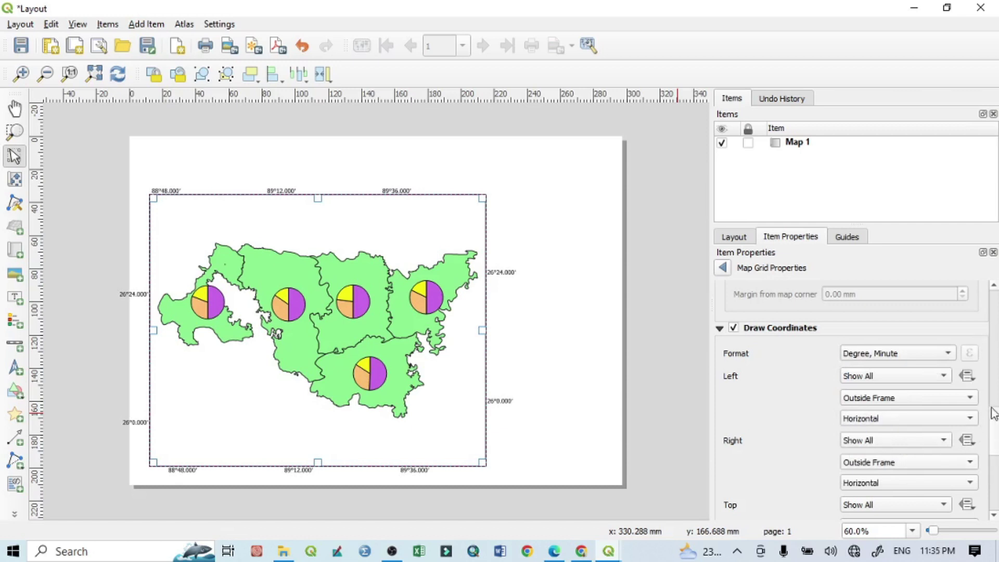
# Set the orientation of the grid coordinates on the map's right side to Vertical Ascending.
pyautogui.scroll(-4, 994, 413)
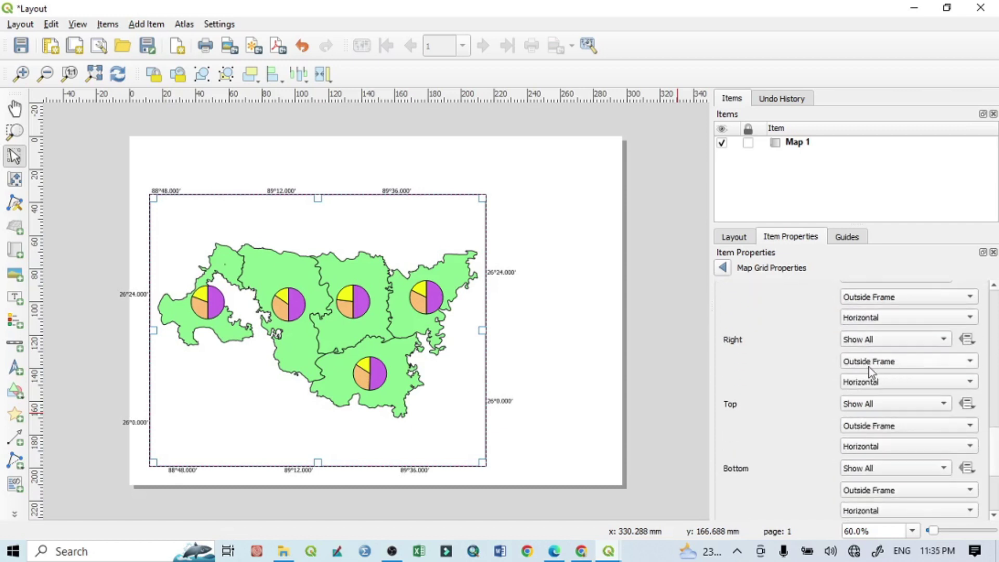
pyautogui.click(862, 384)
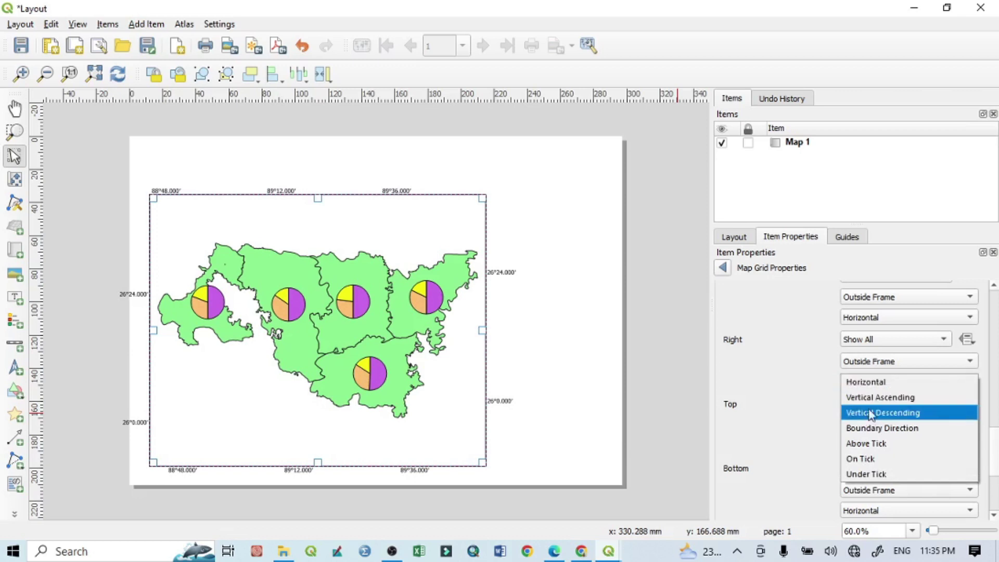
pyautogui.click(879, 397)
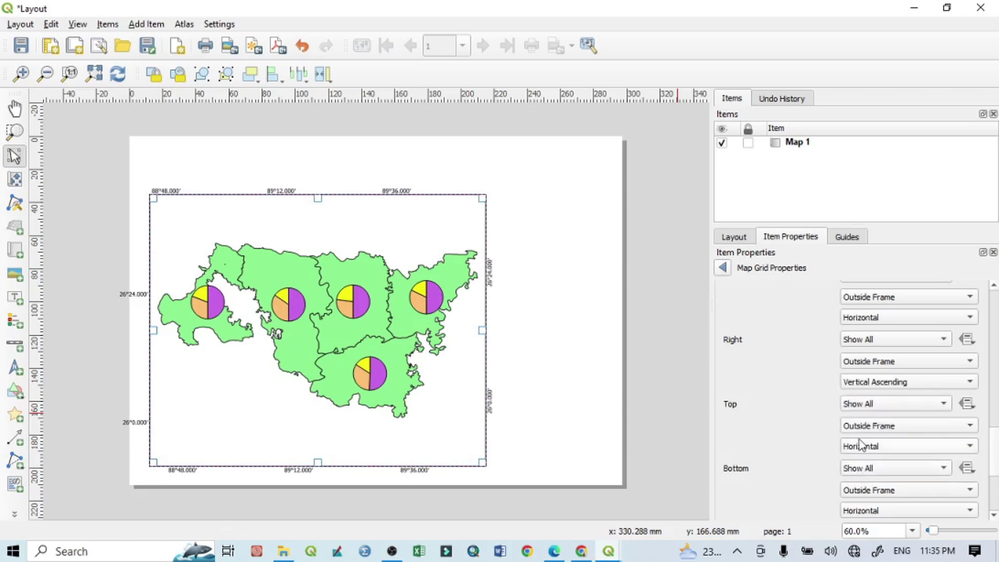
# Try placing the right-side grid coordinates inside the map frame and return them to Outside Frame.
pyautogui.scroll(1, 883, 367)
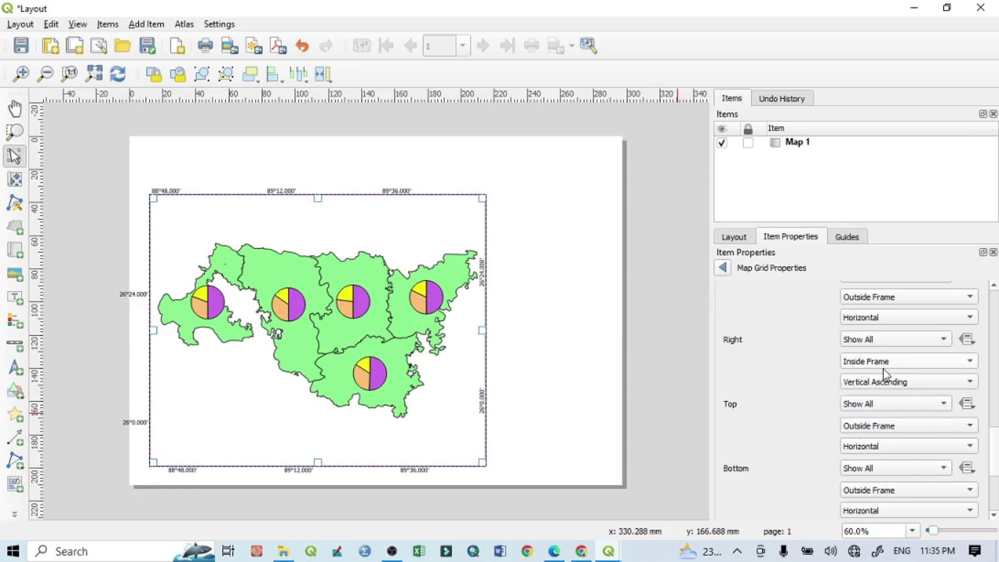
pyautogui.click(884, 364)
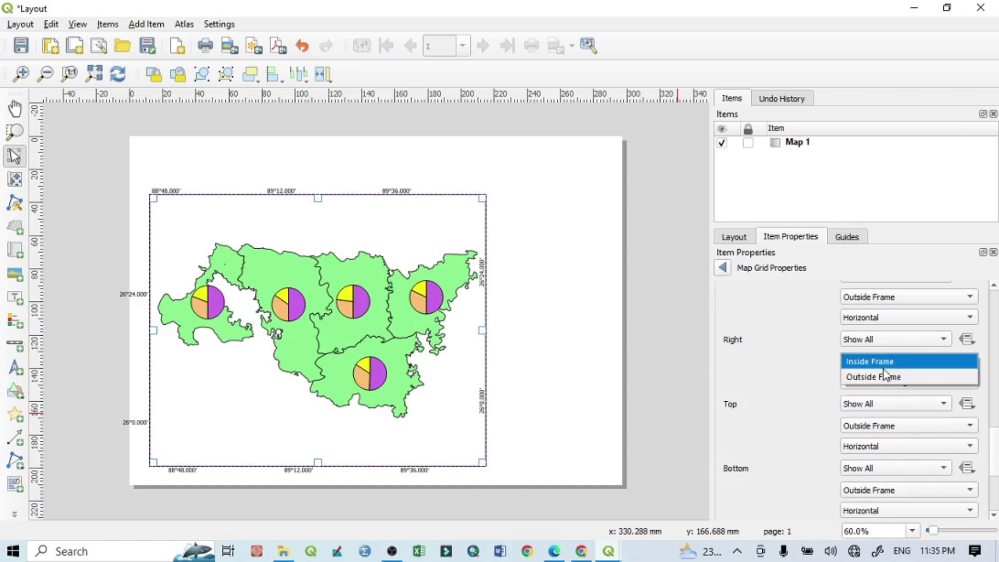
pyautogui.click(884, 379)
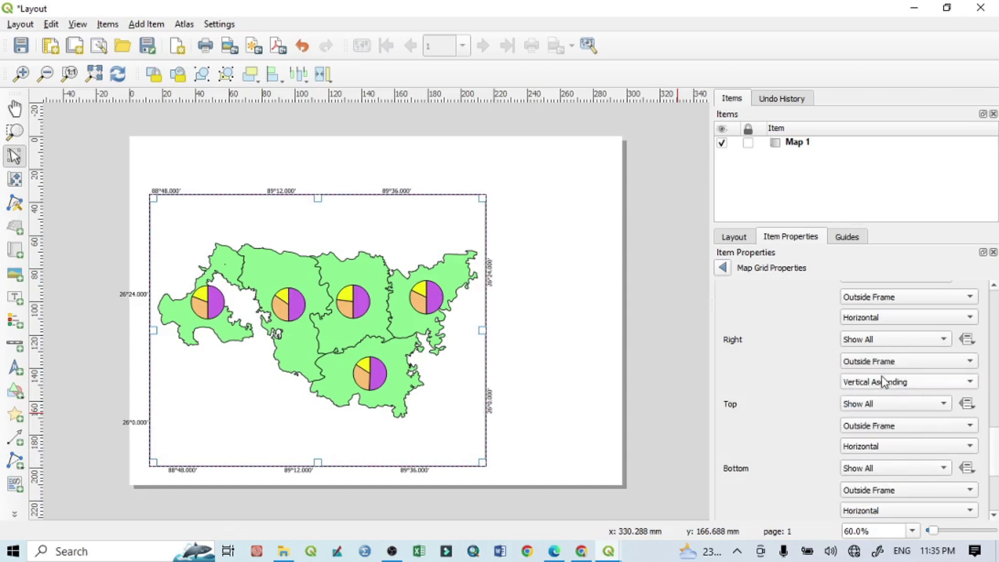
pyautogui.click(883, 363)
pyautogui.click(857, 346)
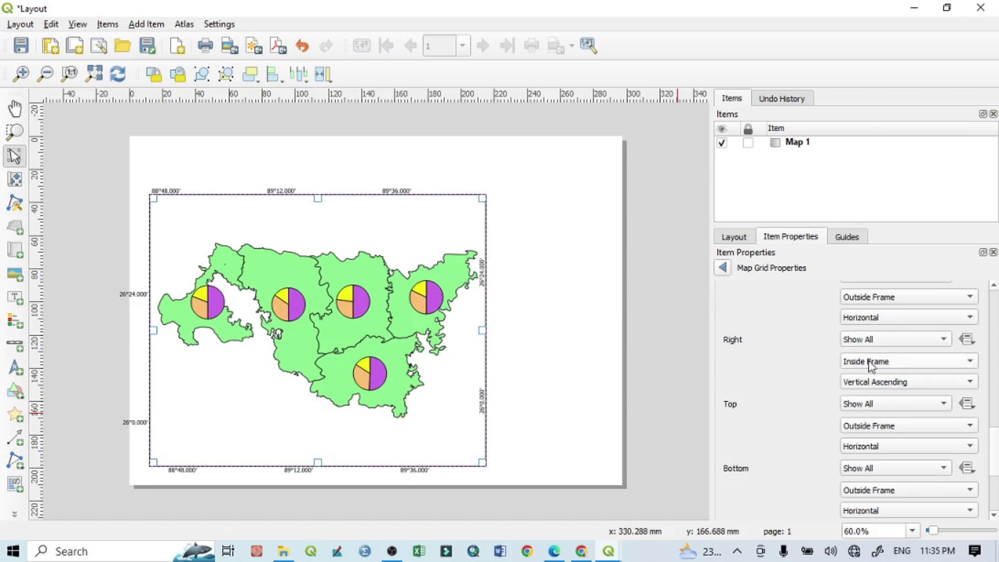
pyautogui.click(867, 359)
pyautogui.click(872, 388)
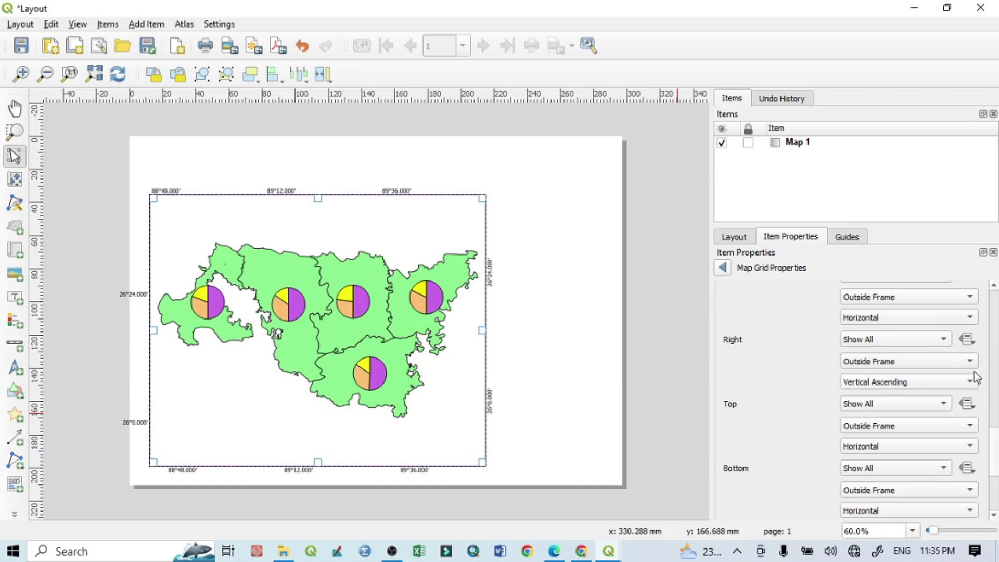
# Set the orientation of the grid coordinates on the map's left side to Vertical Ascending.
pyautogui.scroll(3, 995, 440)
pyautogui.scroll(1, 995, 440)
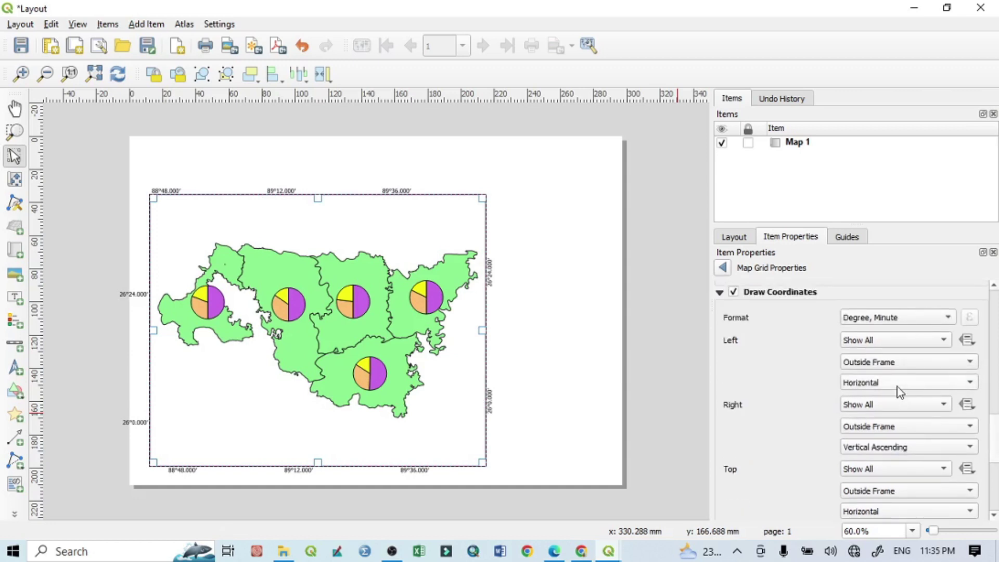
pyautogui.click(876, 386)
pyautogui.click(876, 397)
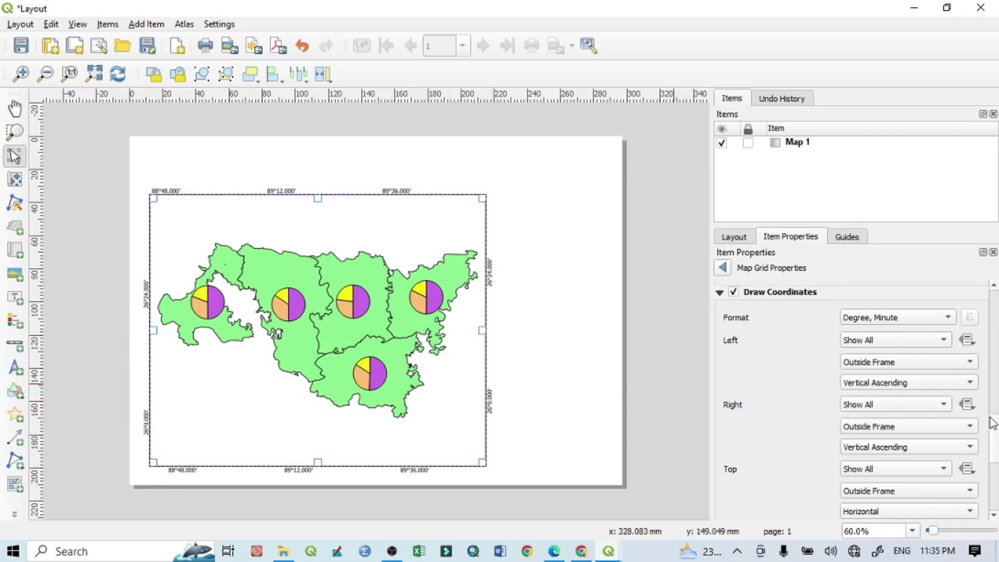
# Reduce the grid coordinate precision to 0 decimal places.
pyautogui.scroll(-5, 995, 451)
pyautogui.scroll(-10, 995, 450)
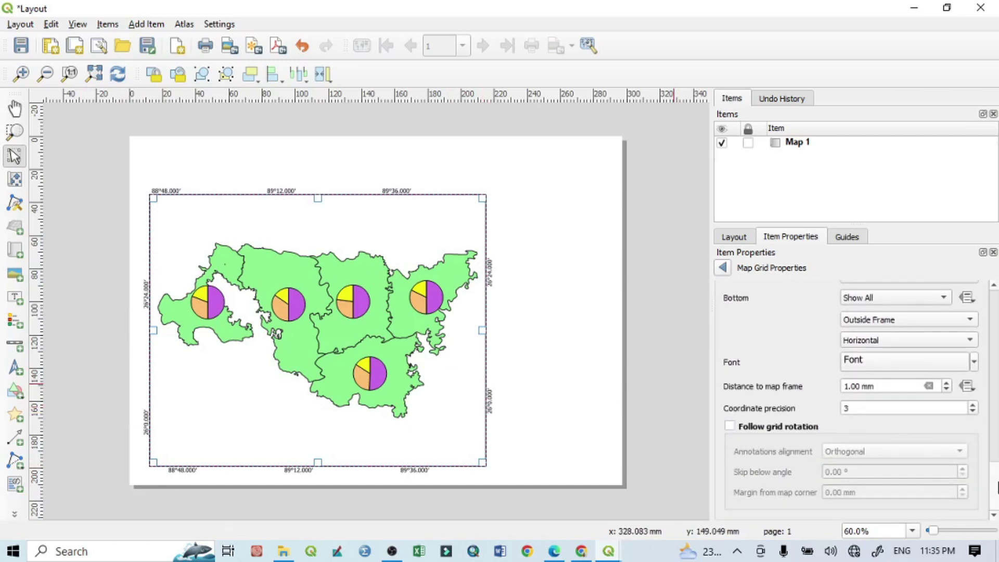
pyautogui.click(973, 411)
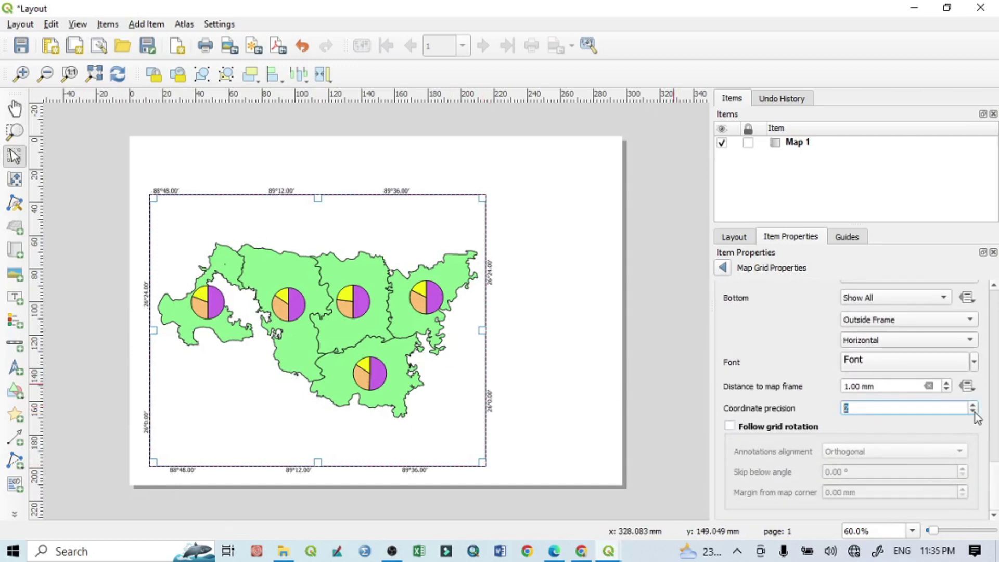
pyautogui.click(973, 411)
pyautogui.click(973, 412)
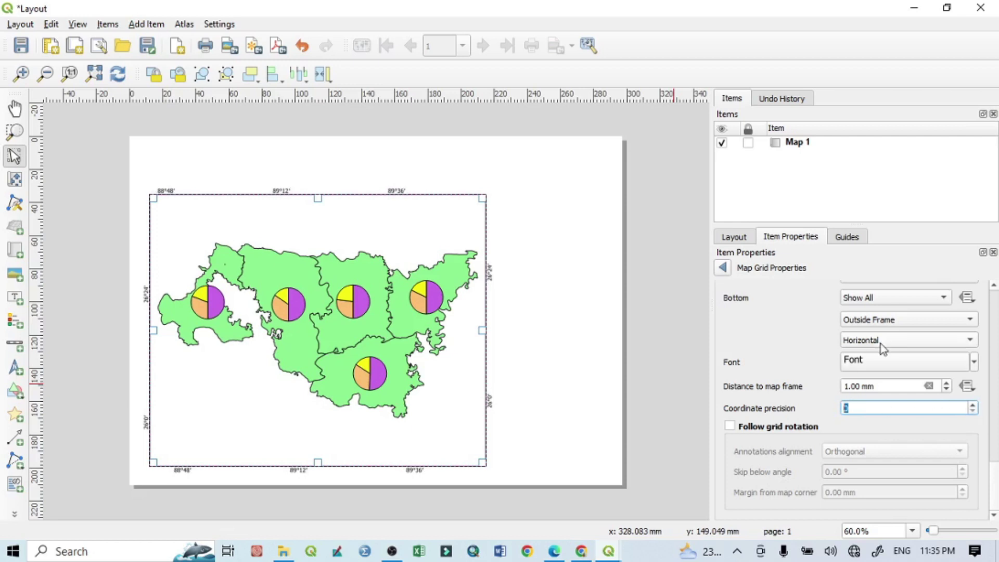
# Set the grid annotation font size to 16 points.
pyautogui.click(883, 365)
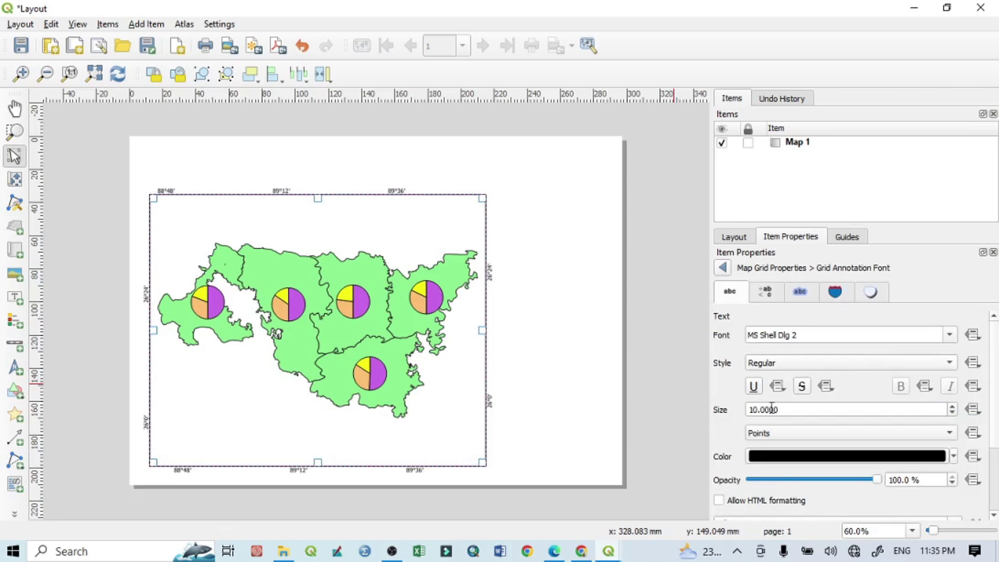
pyautogui.moveTo(789, 408); pyautogui.dragTo(721, 423)
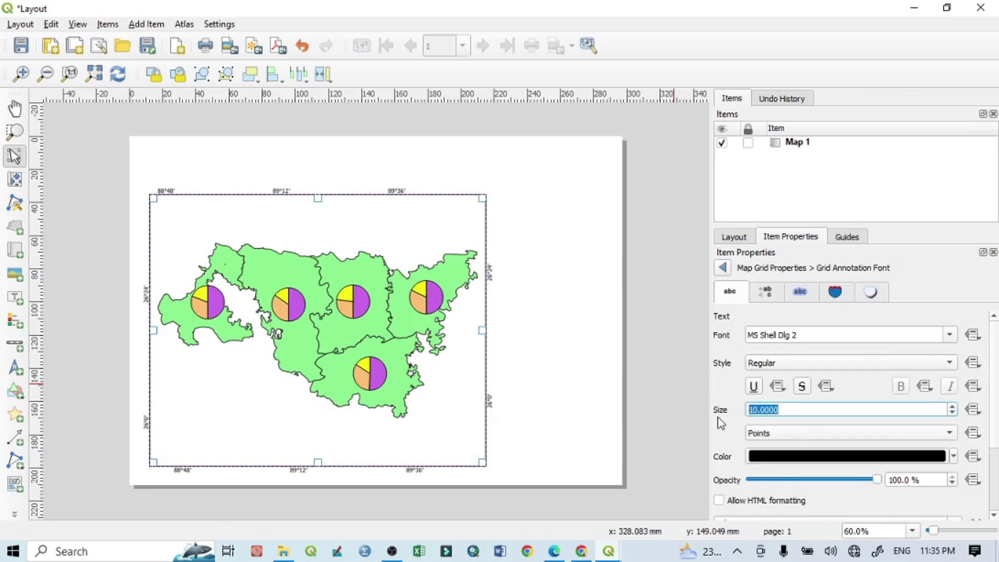
pyautogui.write('16')
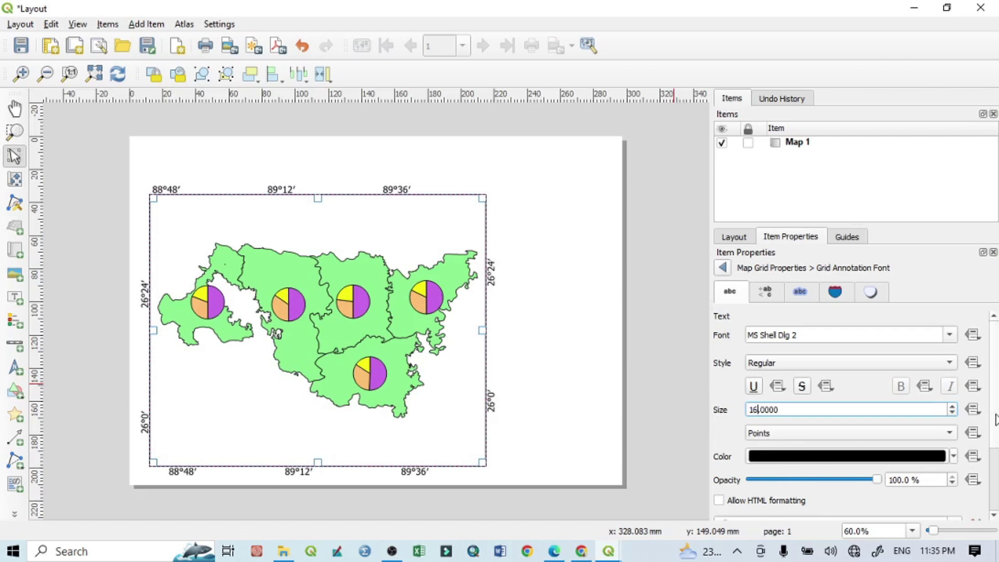
pyautogui.scroll(-3, 991, 422)
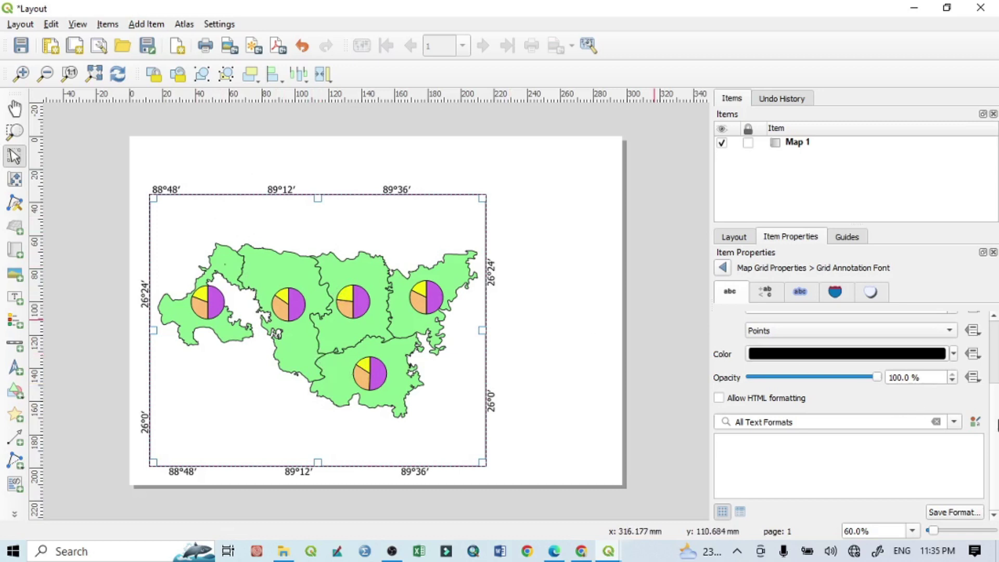
pyautogui.scroll(3, 997, 376)
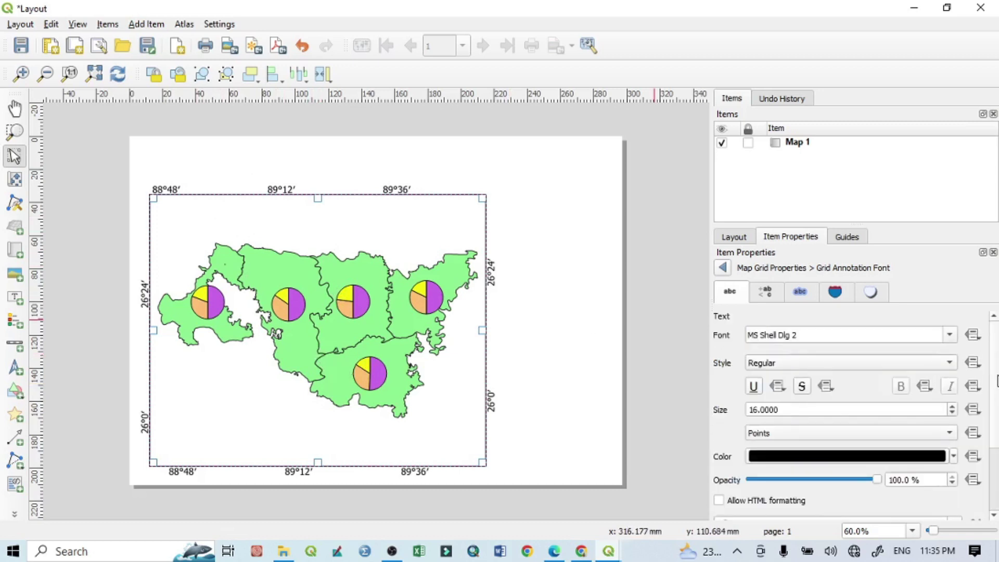
pyautogui.scroll(-3, 998, 453)
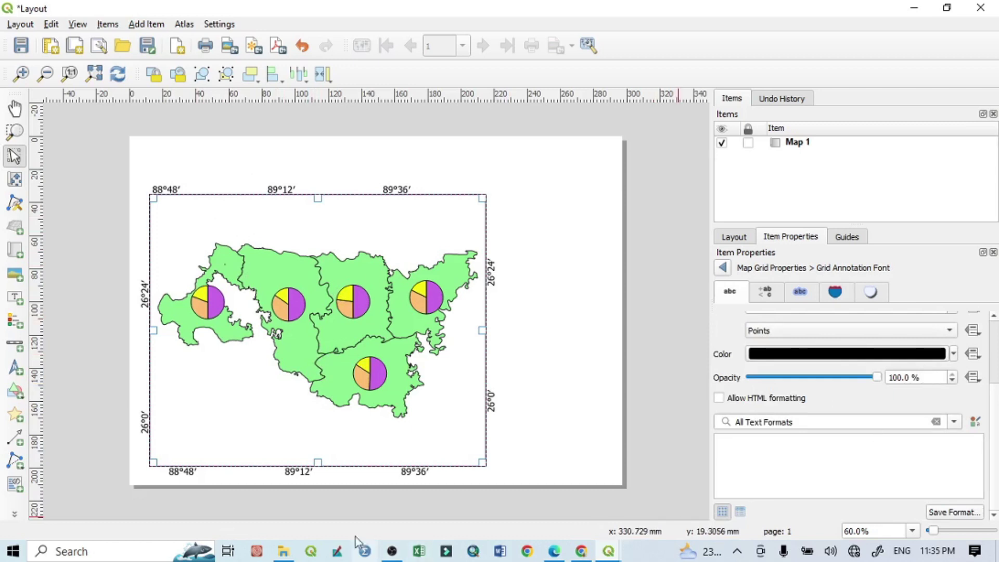
# Add a scale bar inside the lower-left corner of the map frame, keeping its units in kilometers.
pyautogui.click(15, 345)
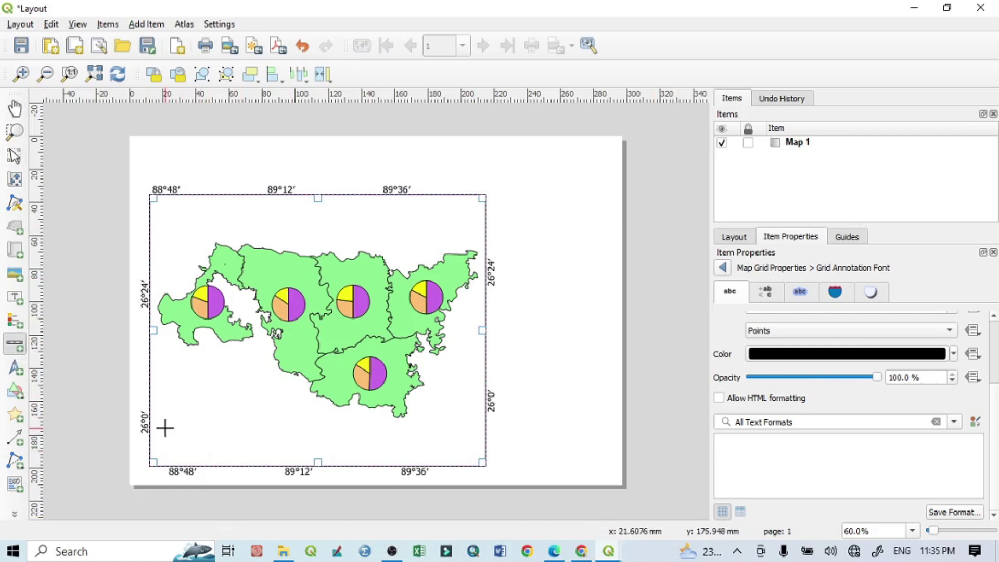
pyautogui.moveTo(165, 428); pyautogui.dragTo(309, 461)
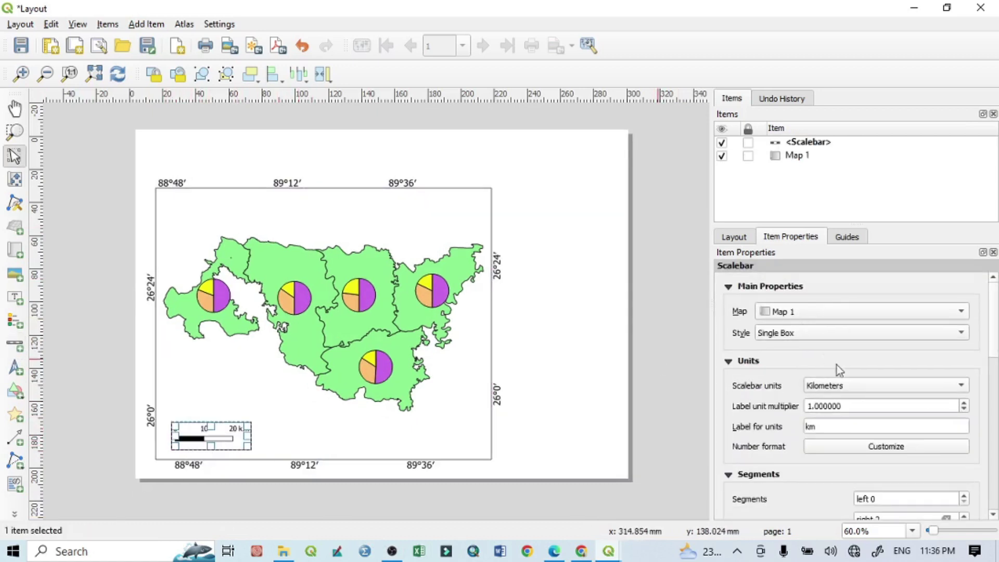
pyautogui.click(859, 389)
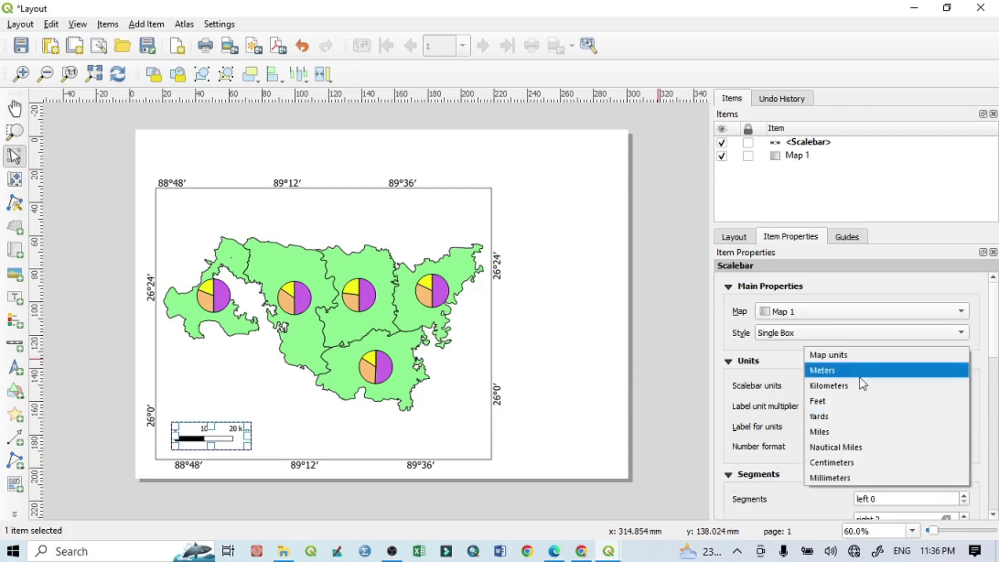
pyautogui.click(790, 357)
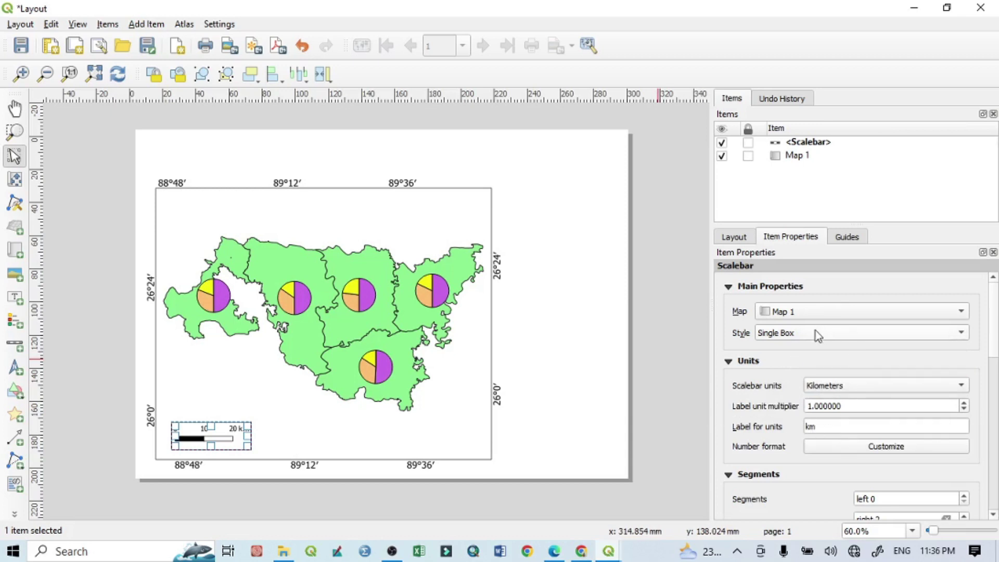
# Set the scale bar style to Double Box and give it 3 left and 3 right segments.
pyautogui.click(819, 338)
pyautogui.click(815, 350)
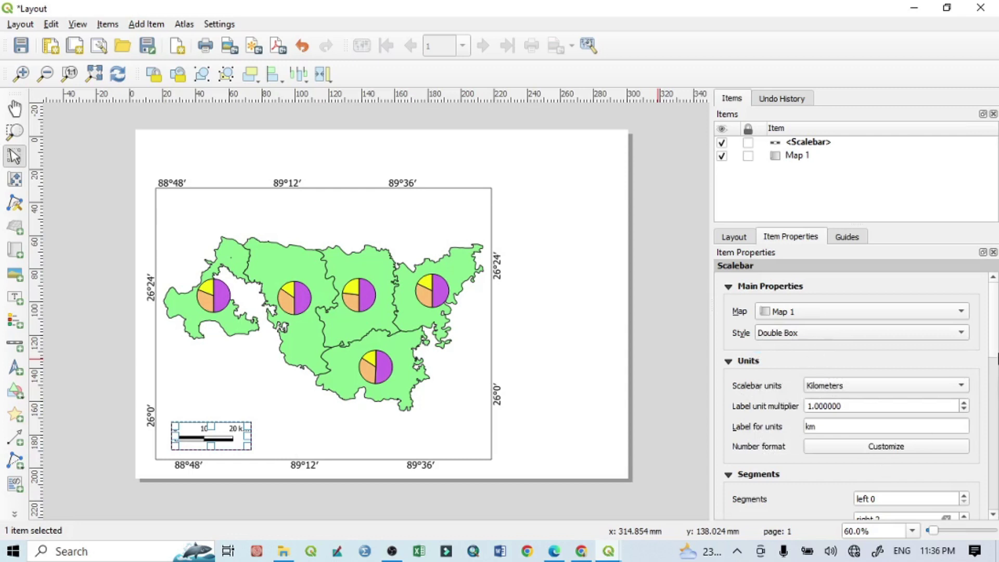
pyautogui.moveTo(995, 357); pyautogui.dragTo(997, 395)
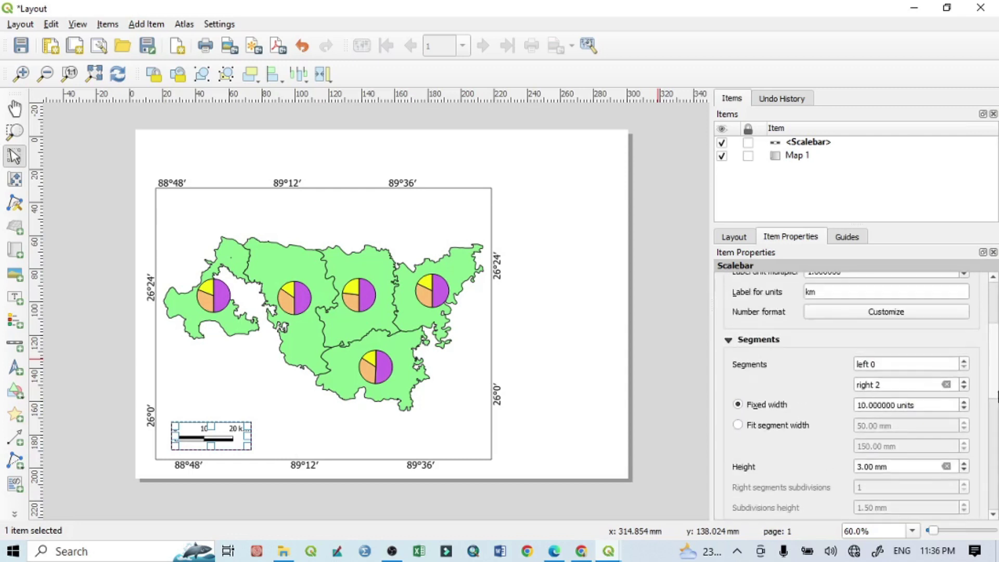
pyautogui.click(964, 361)
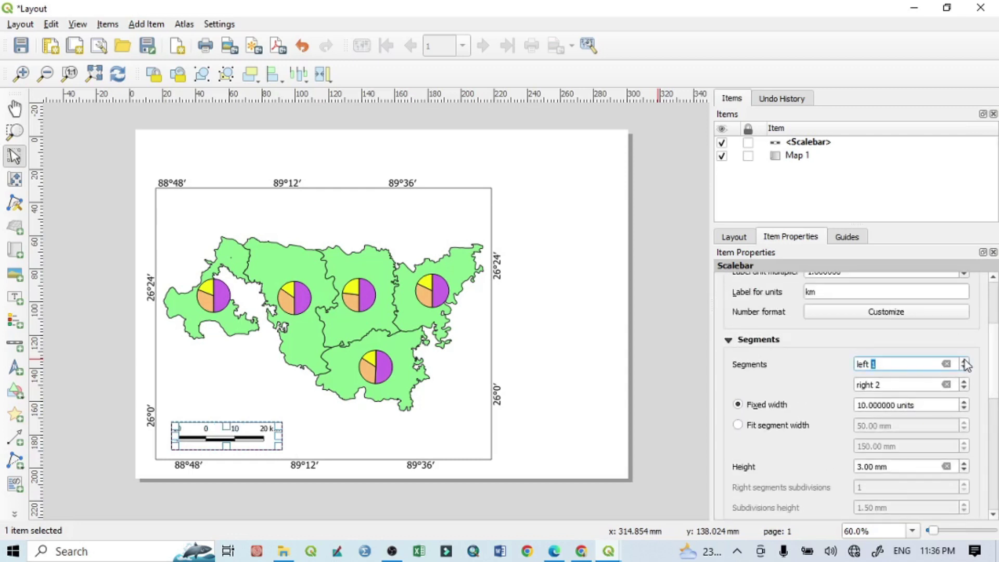
pyautogui.click(964, 361)
pyautogui.click(965, 361)
pyautogui.click(964, 382)
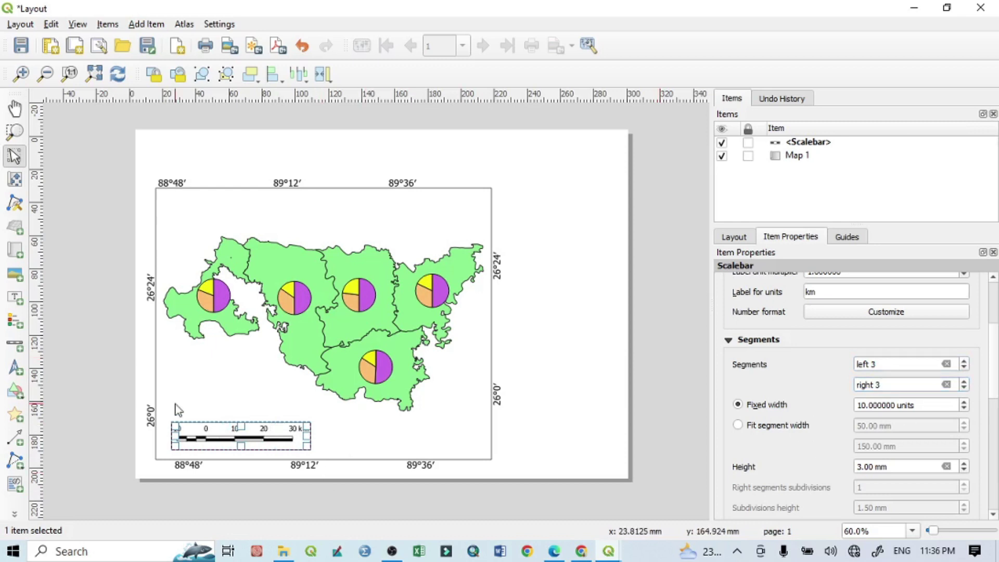
# Add a north arrow inside the map frame's upper-right corner and a legend in the blank area right of the map.
pyautogui.click(15, 367)
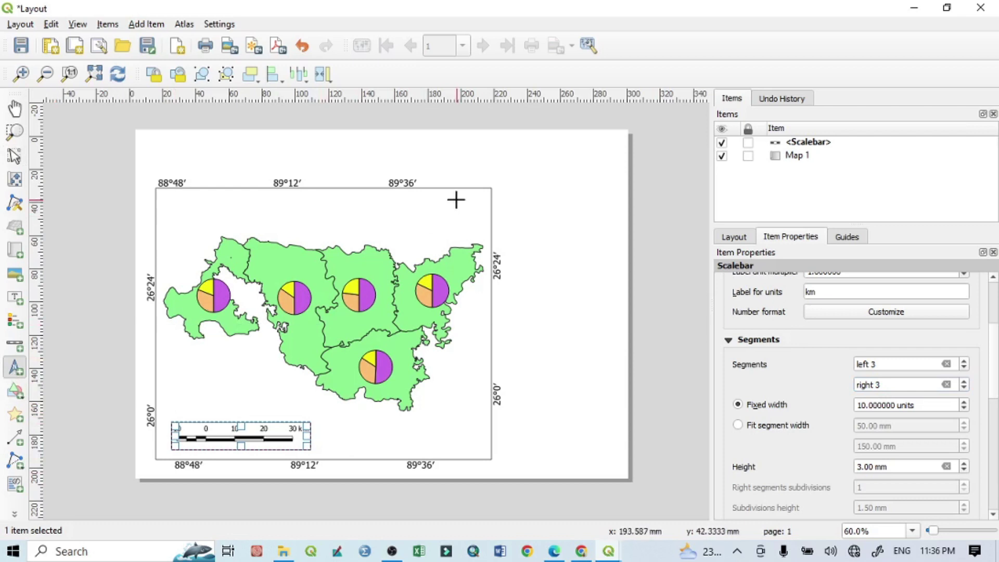
pyautogui.moveTo(456, 196); pyautogui.dragTo(472, 238)
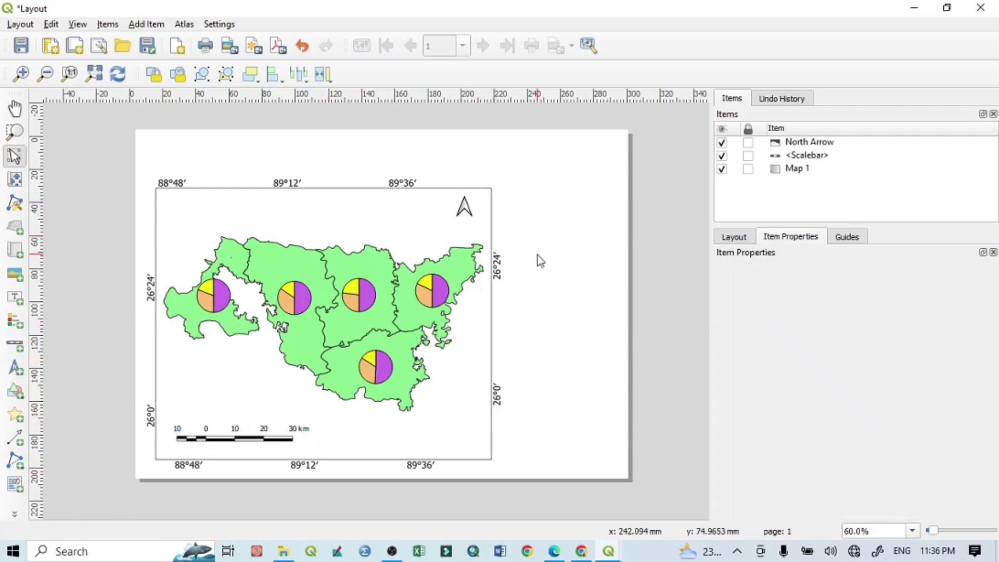
pyautogui.click(17, 324)
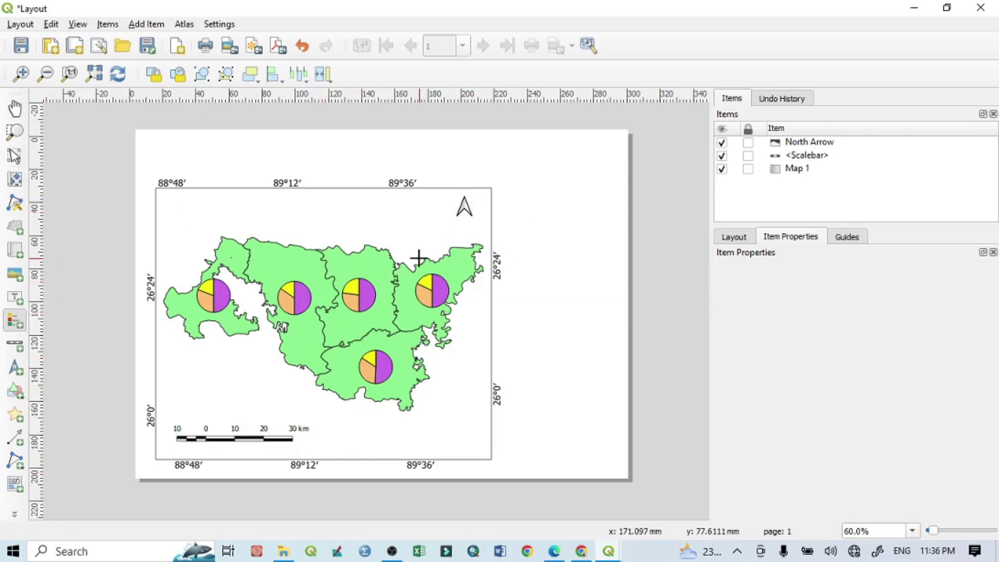
pyautogui.moveTo(511, 320); pyautogui.dragTo(611, 460)
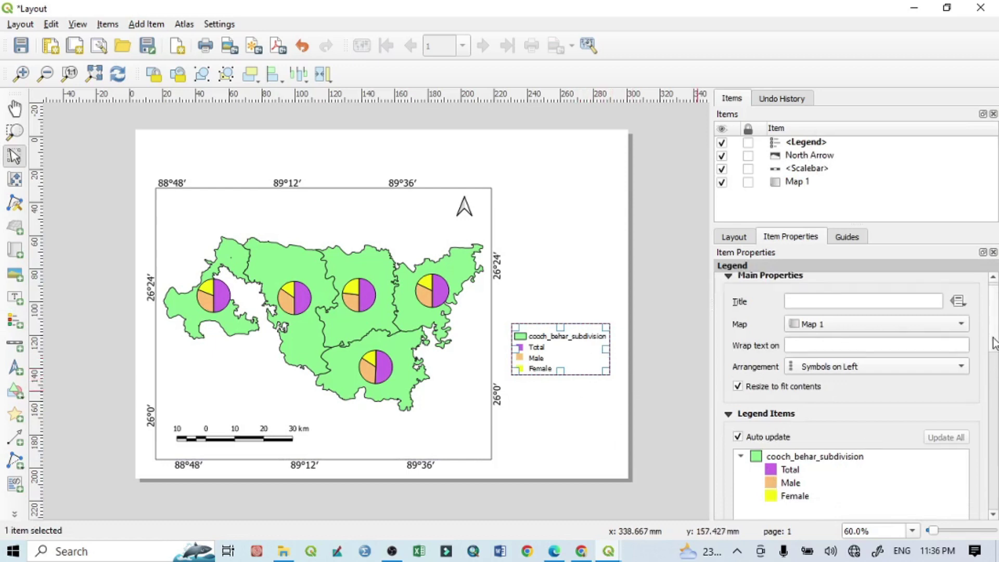
# Turn off the legend's auto update and rename its cooch_behar_subdivision entry to "Distribution of Population".
pyautogui.scroll(-3, 782, 333)
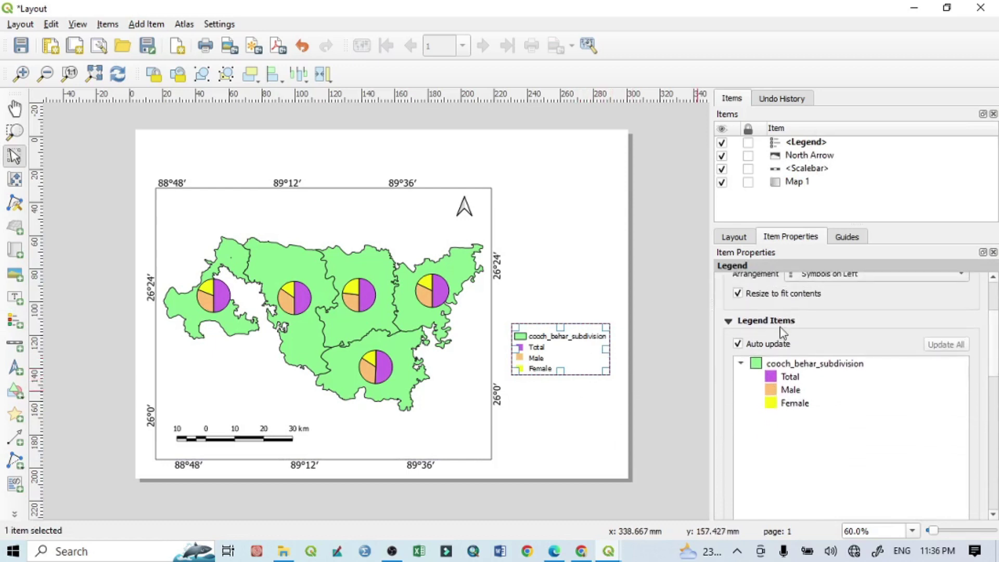
pyautogui.click(738, 344)
pyautogui.doubleClick(795, 364)
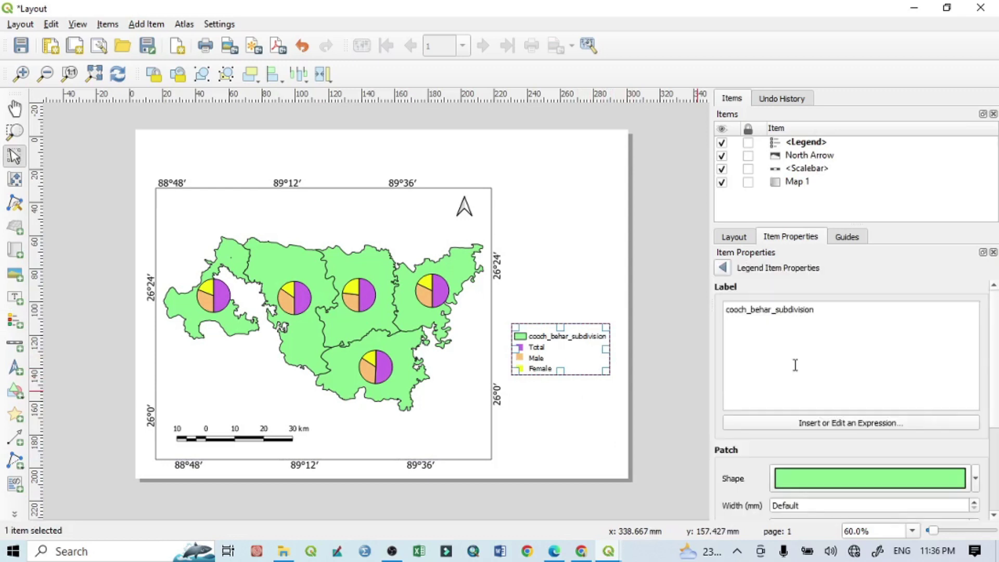
pyautogui.moveTo(823, 311); pyautogui.dragTo(725, 311)
pyautogui.click(821, 312)
pyautogui.hotkey('ctrl', 'a')
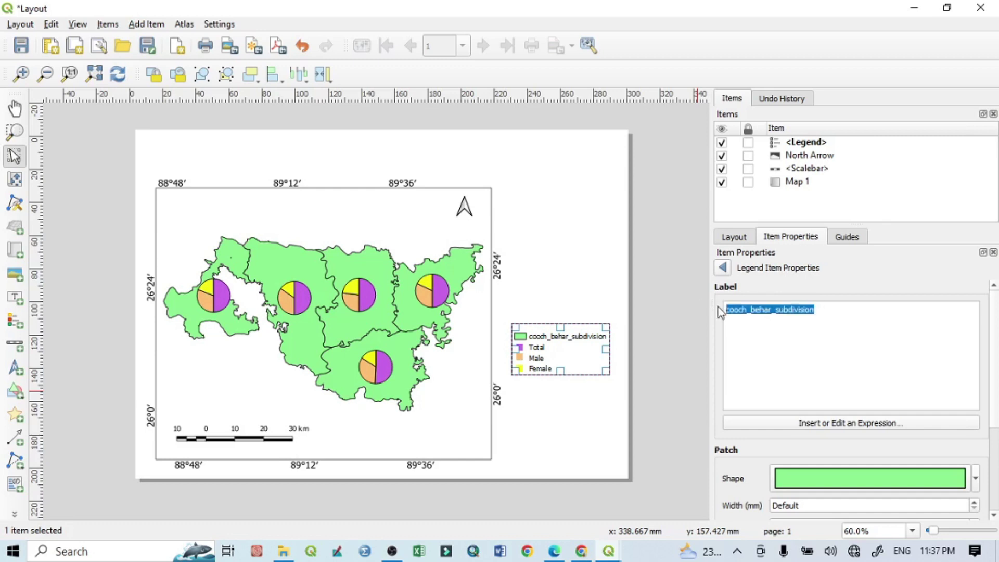
pyautogui.write('Distr')
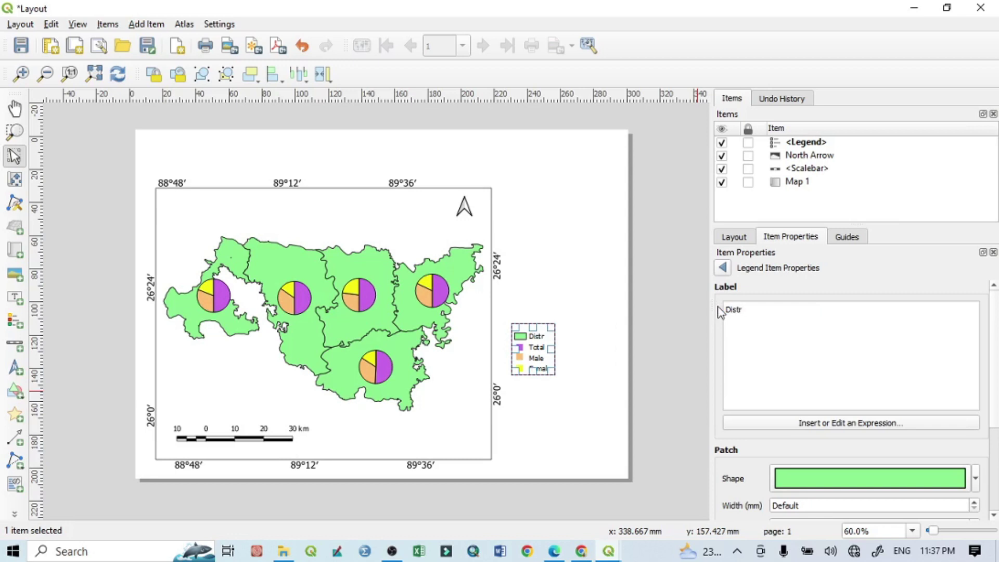
pyautogui.write('ibuti')
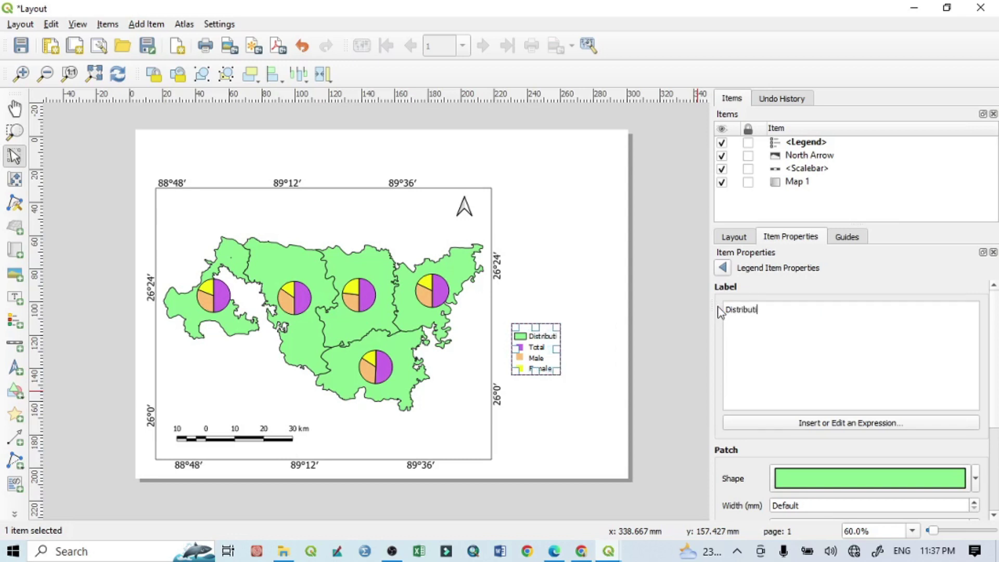
pyautogui.write('on of ')
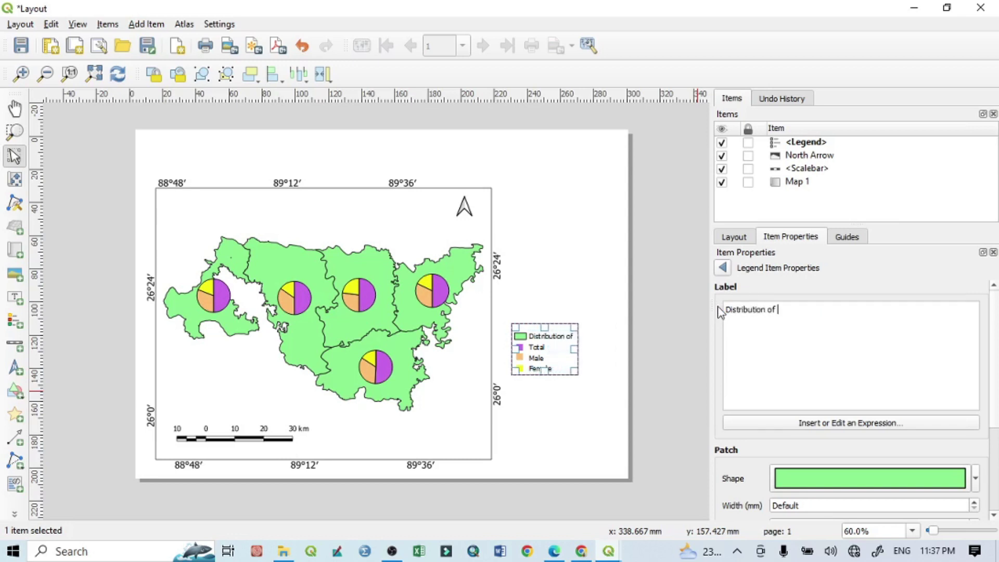
pyautogui.write('Population')
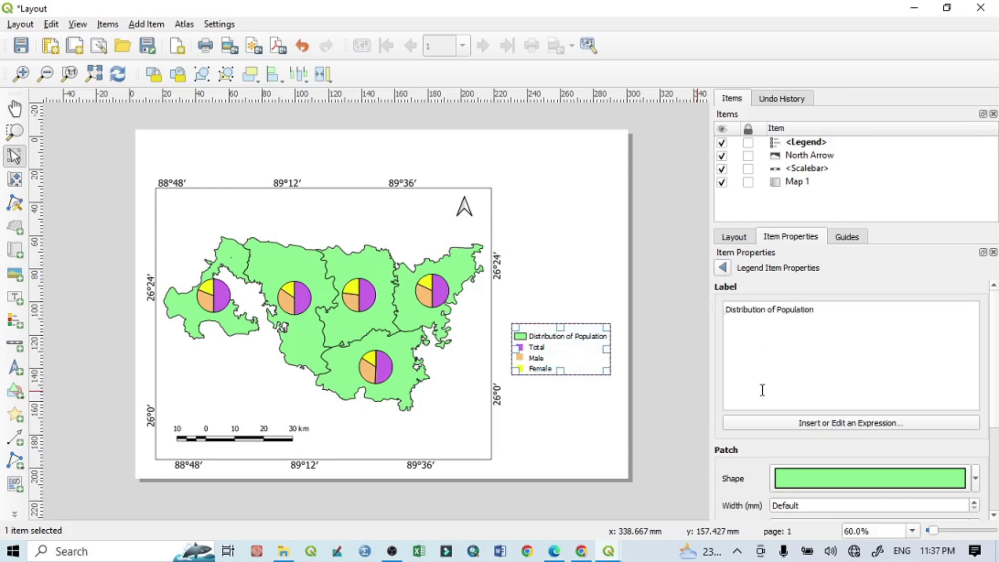
pyautogui.moveTo(998, 387); pyautogui.dragTo(997, 481)
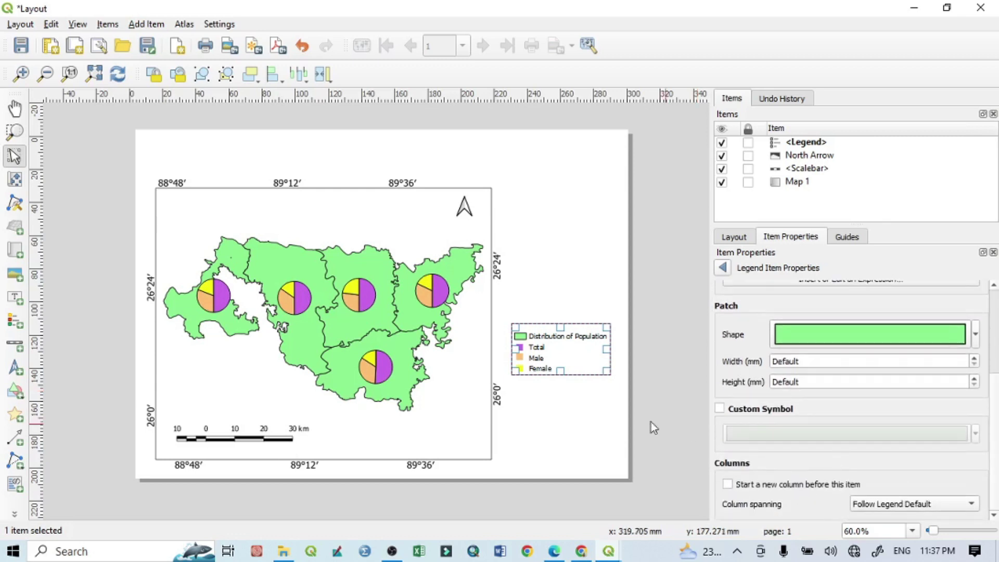
pyautogui.click(566, 412)
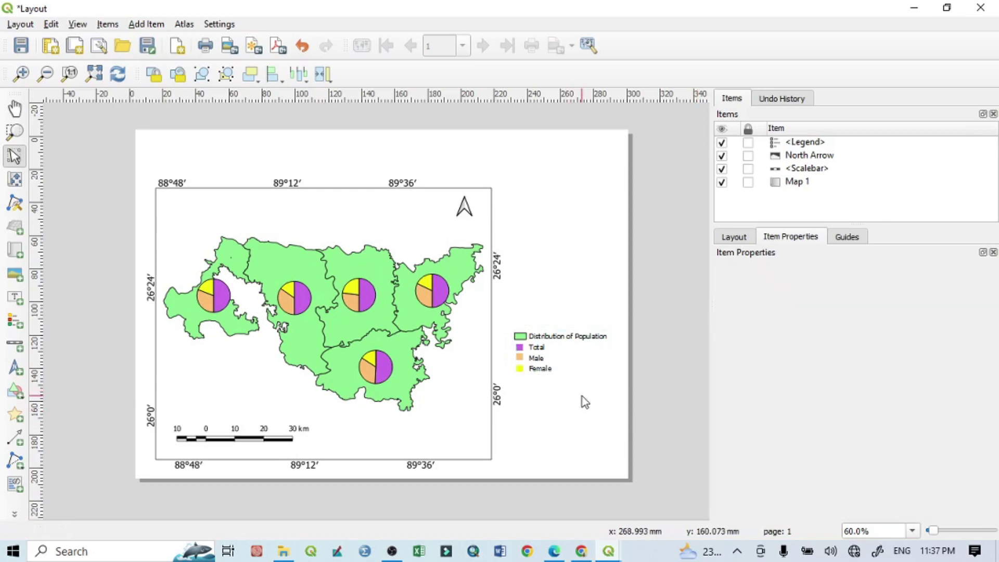
# Enable a frame around the legend.
pyautogui.click(547, 360)
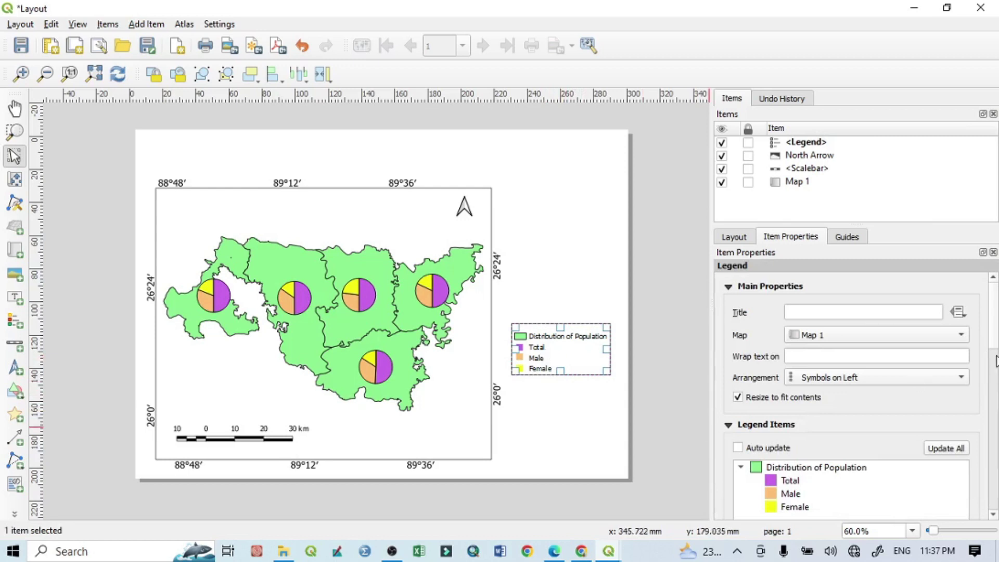
pyautogui.moveTo(996, 346); pyautogui.dragTo(995, 448)
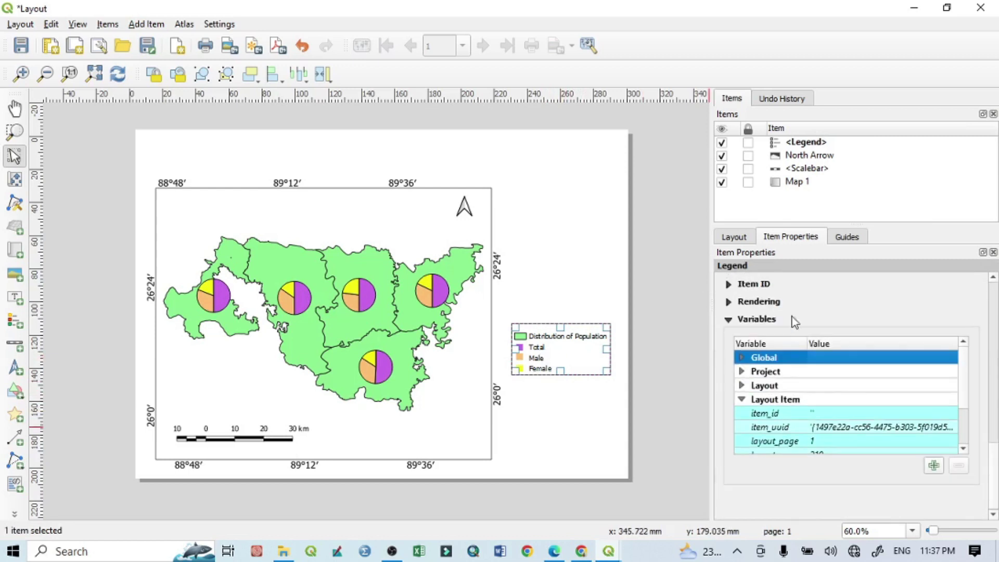
pyautogui.moveTo(994, 471); pyautogui.dragTo(996, 413)
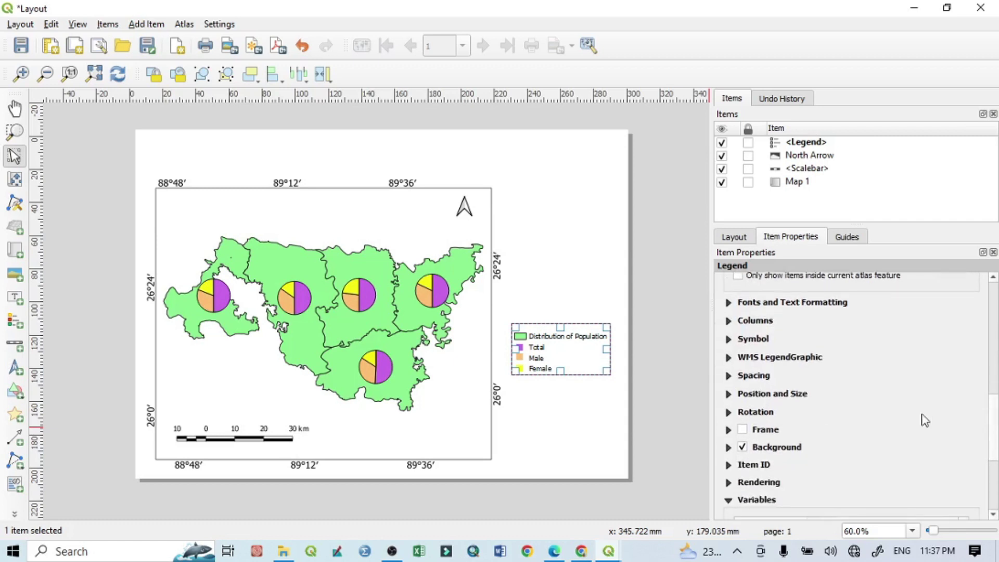
pyautogui.click(742, 431)
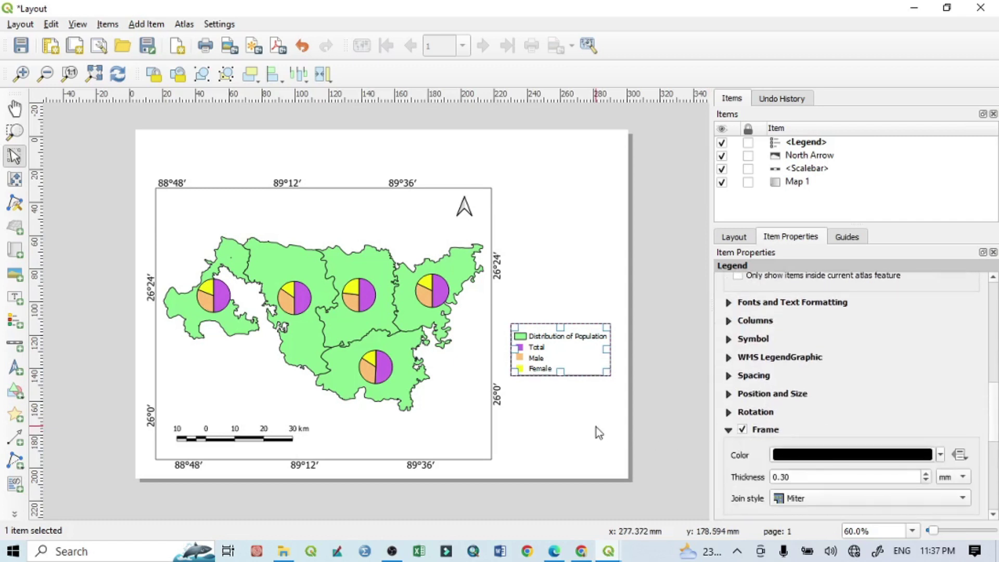
pyautogui.click(598, 433)
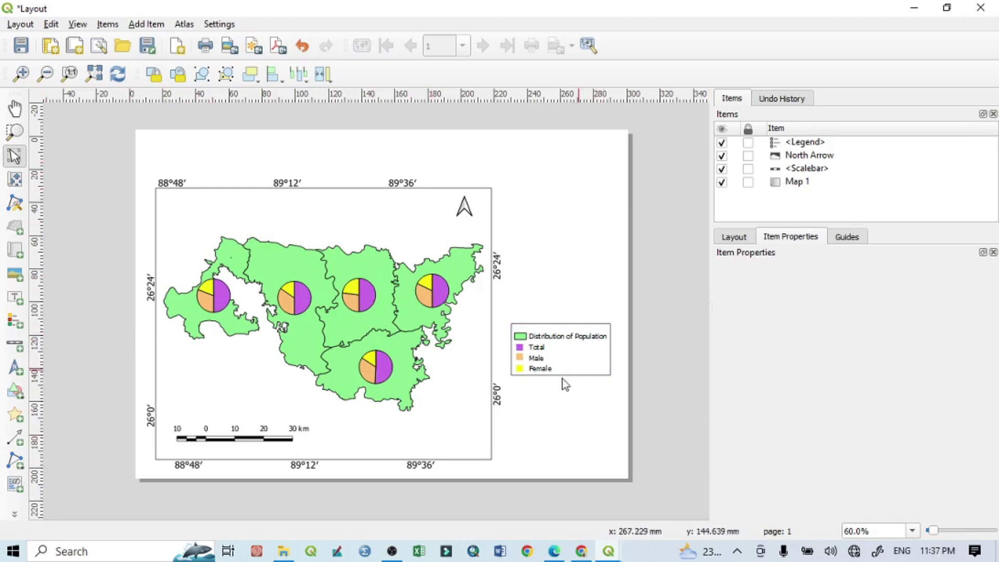
# Draw a rectangle enclosing the map, its coordinate labels and the legend, leaving a blank strip along the page's upper edge.
pyautogui.click(20, 397)
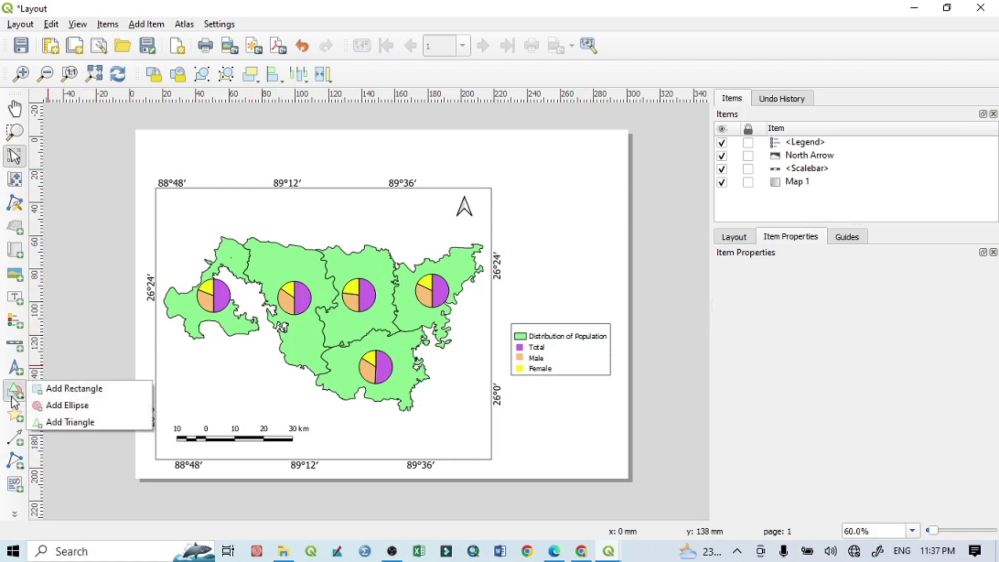
pyautogui.click(67, 389)
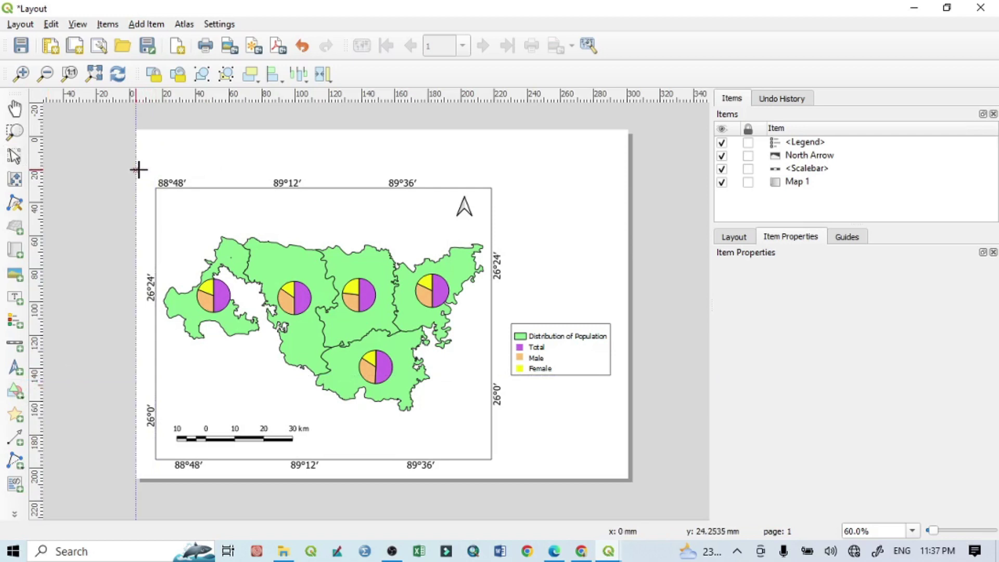
pyautogui.moveTo(139, 169); pyautogui.dragTo(623, 470)
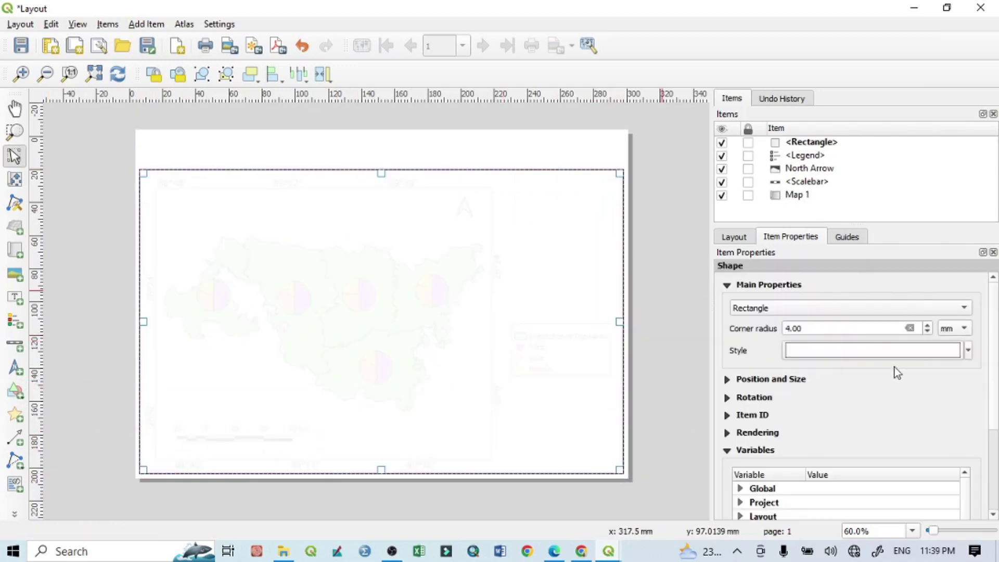
# Make the simple fill of the enclosing rectangle transparent.
pyautogui.click(875, 348)
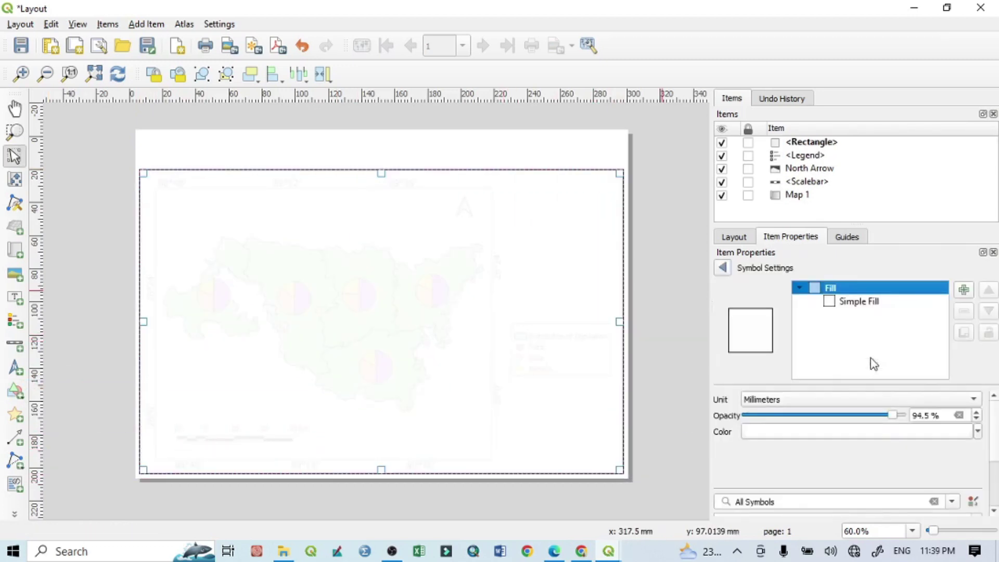
pyautogui.click(853, 302)
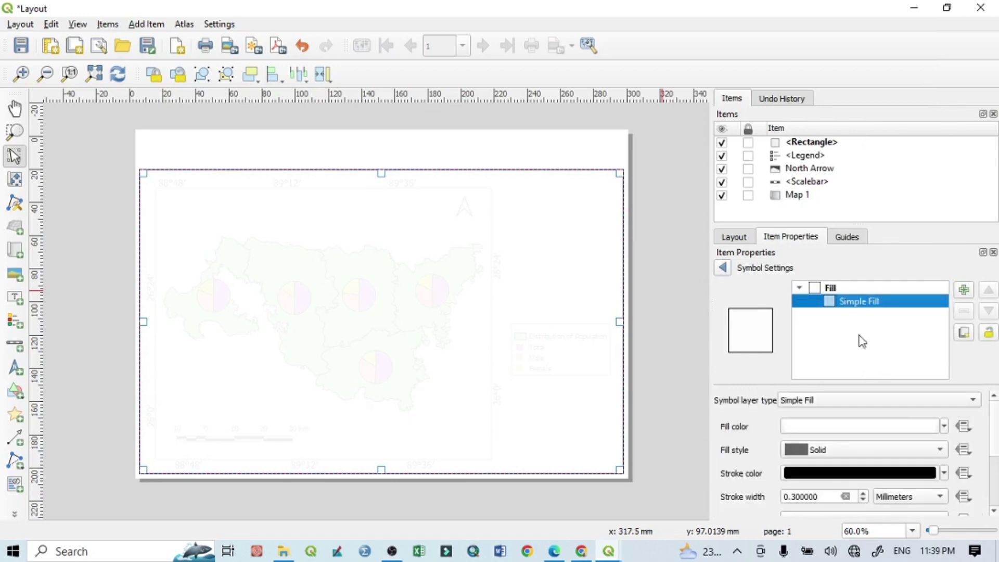
pyautogui.click(944, 427)
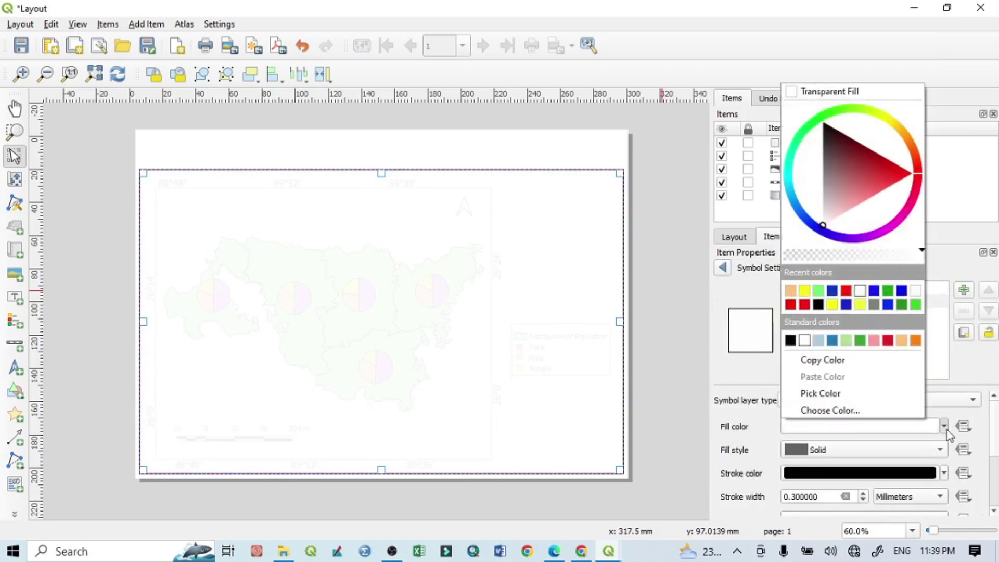
pyautogui.click(793, 92)
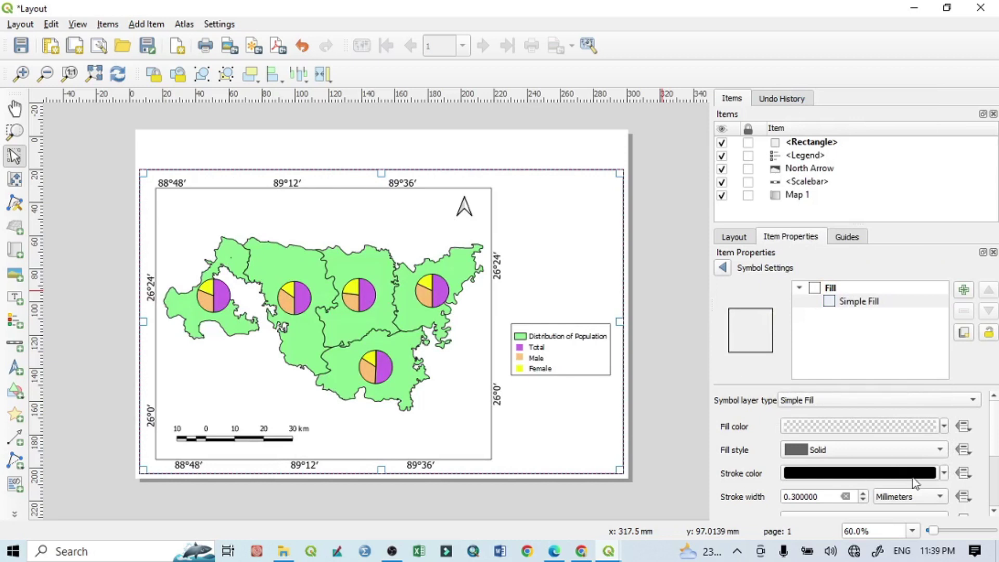
# Give the enclosing rectangle a blue #002aff stroke 0.9 mm wide.
pyautogui.click(862, 494)
pyautogui.click(862, 494)
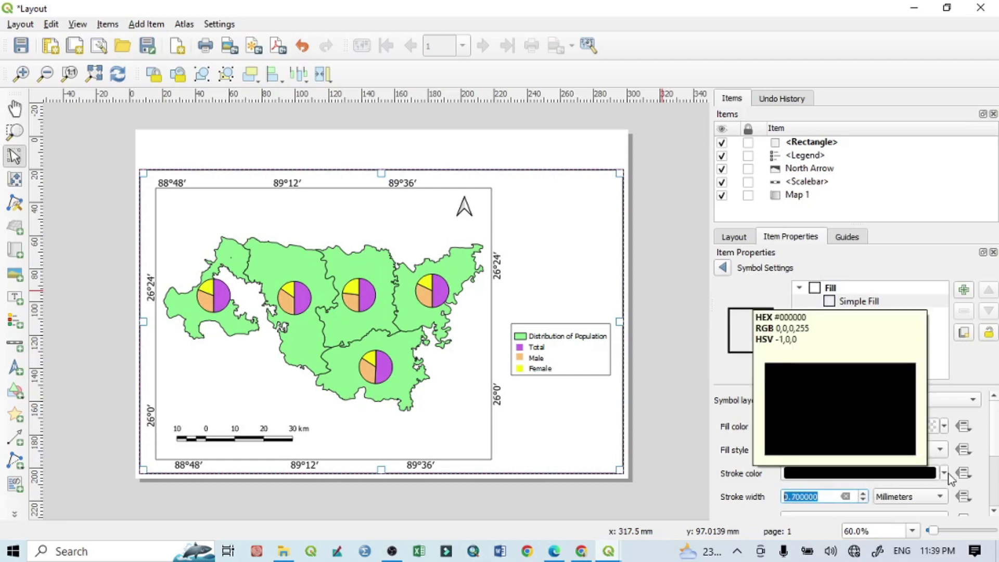
pyautogui.click(945, 473)
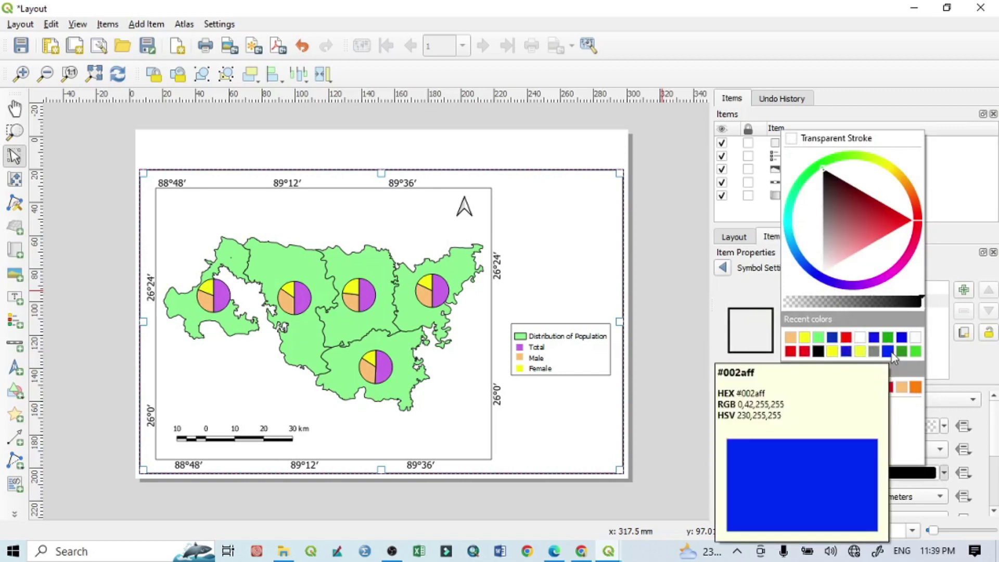
pyautogui.click(892, 352)
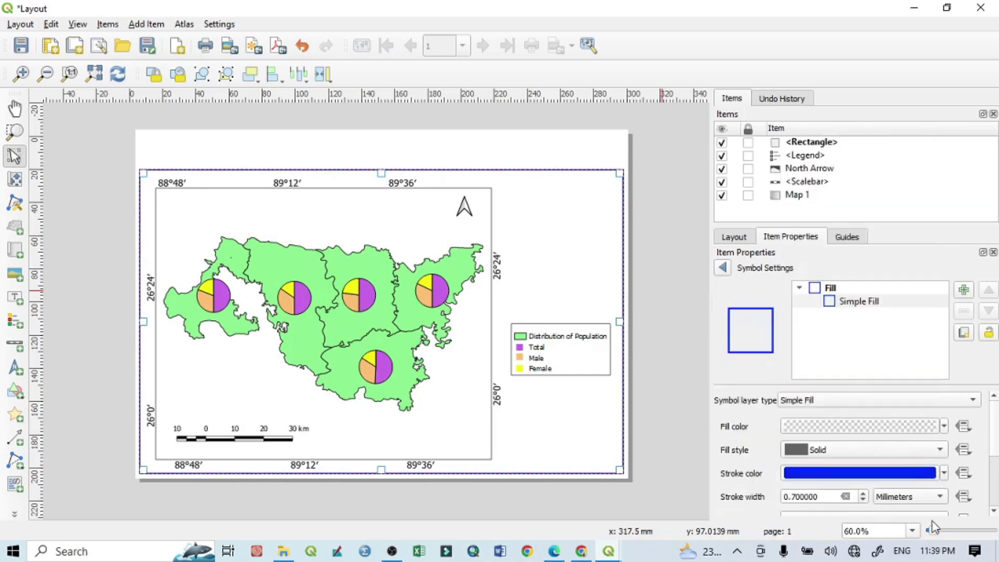
pyautogui.click(864, 494)
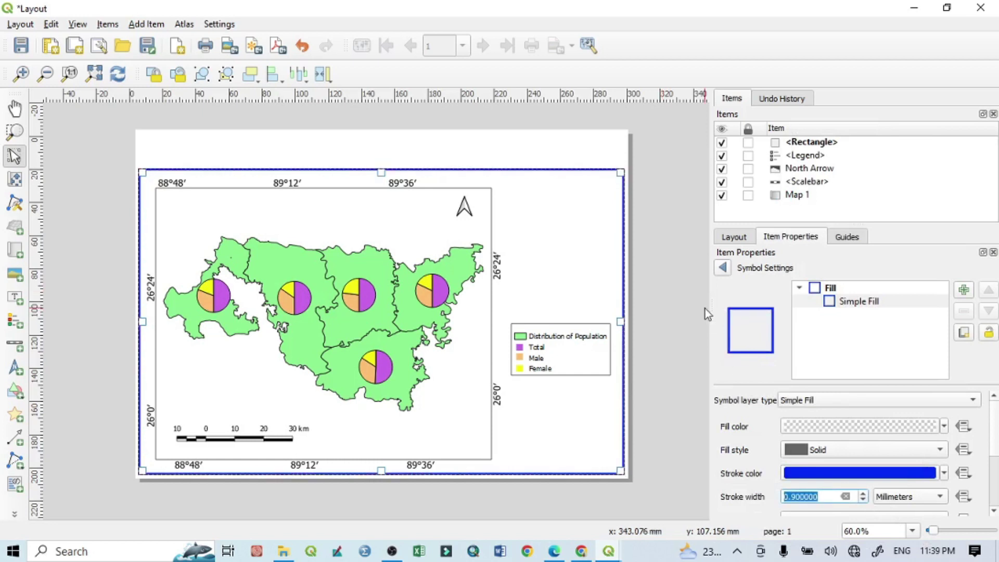
pyautogui.click(670, 284)
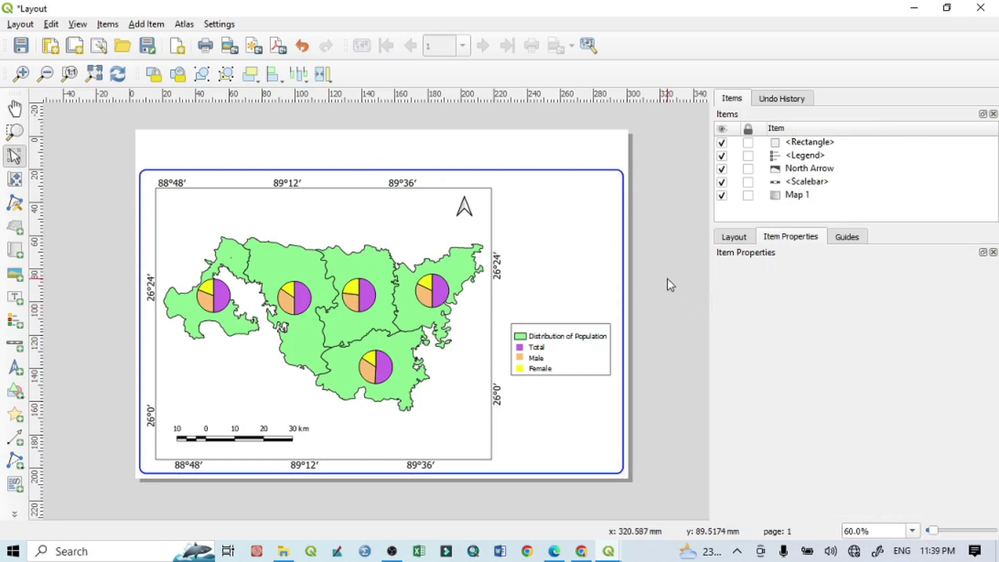
pyautogui.click(465, 320)
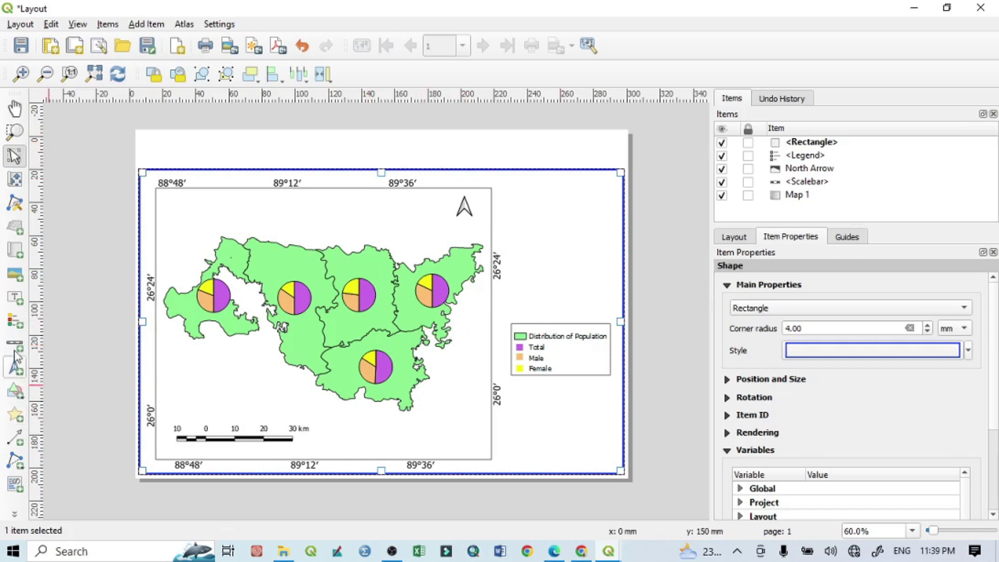
# Add a label about 170 mm wide in the blank strip above the blue border reading "Pie Diagram showing Distribution of Population".
pyautogui.click(14, 297)
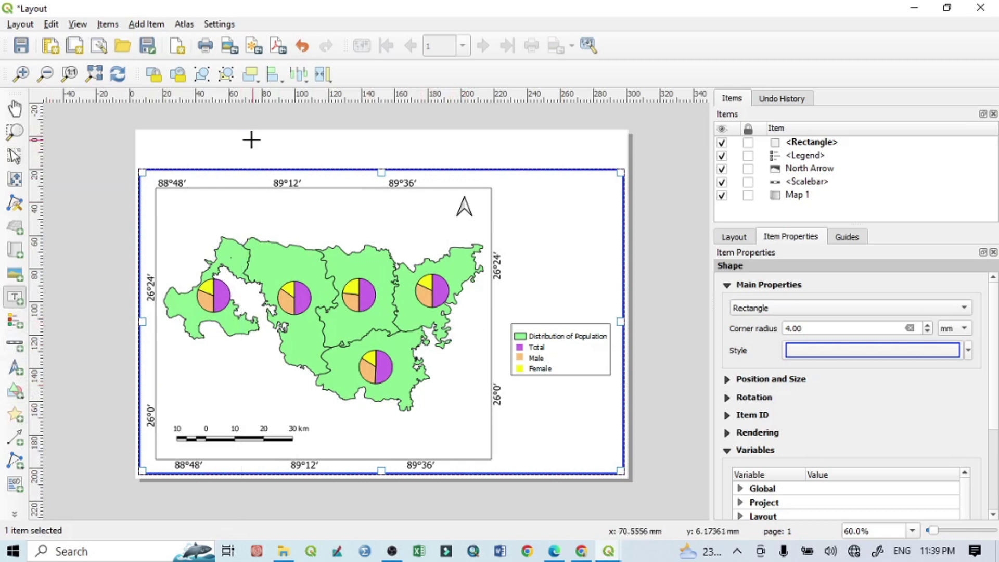
pyautogui.moveTo(249, 139); pyautogui.dragTo(537, 155)
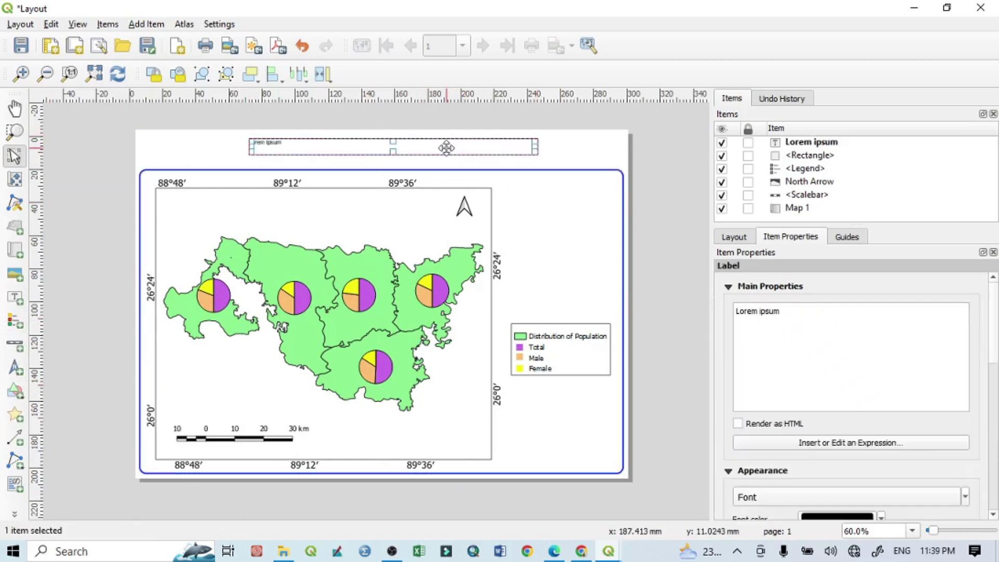
pyautogui.click(774, 312)
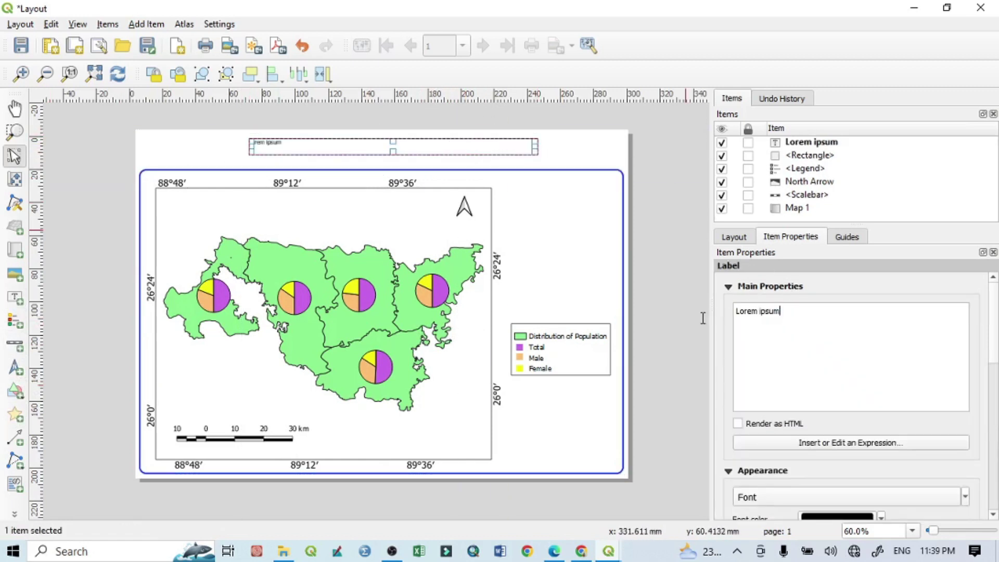
pyautogui.moveTo(789, 312); pyautogui.dragTo(728, 314)
pyautogui.write('P')
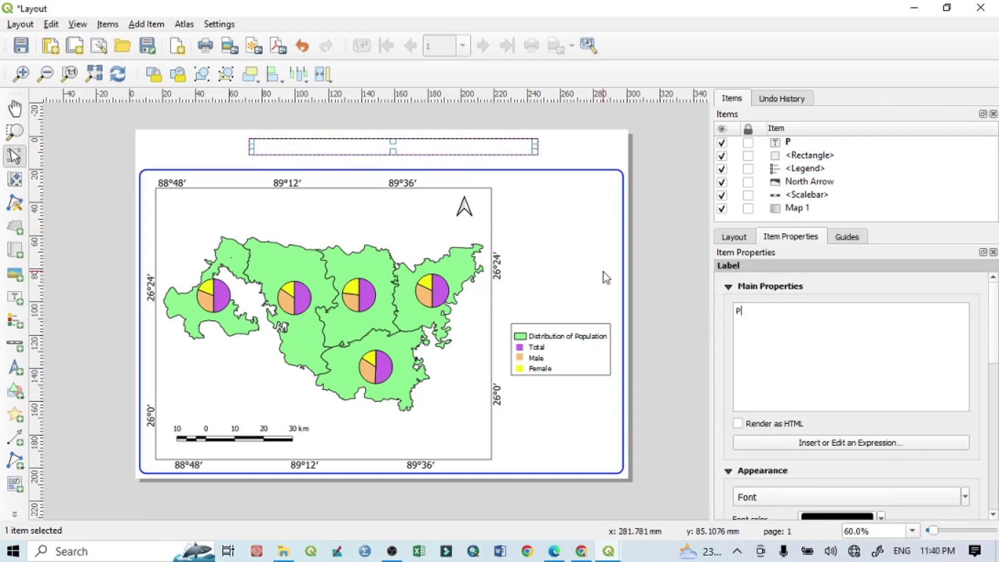
pyautogui.write('ie Chat')
pyautogui.press('BackSpace')
pyautogui.press('BackSpace')
pyautogui.press('BackSpace')
pyautogui.press('BackSpace')
pyautogui.write('Diagram')
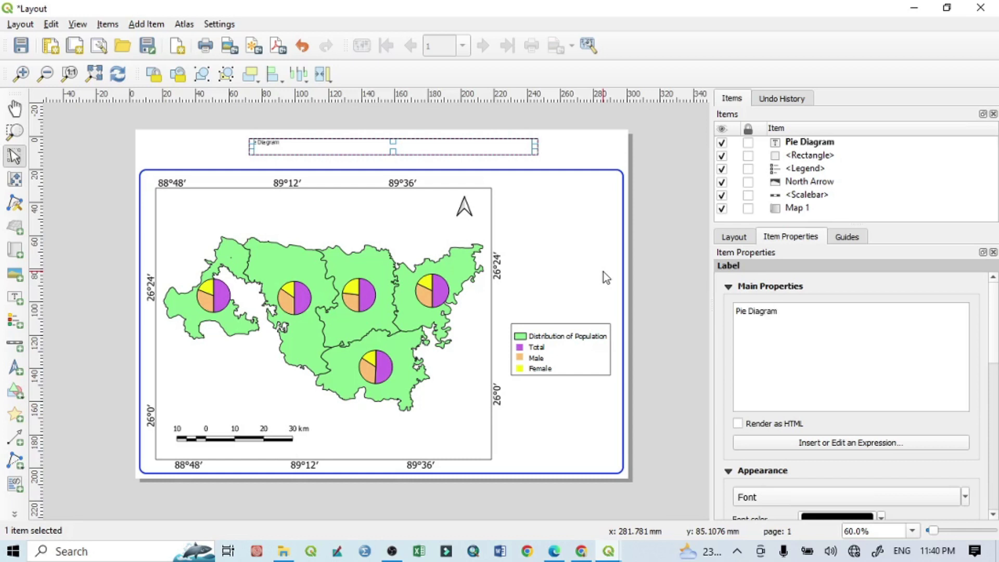
pyautogui.write(' showing Distrib')
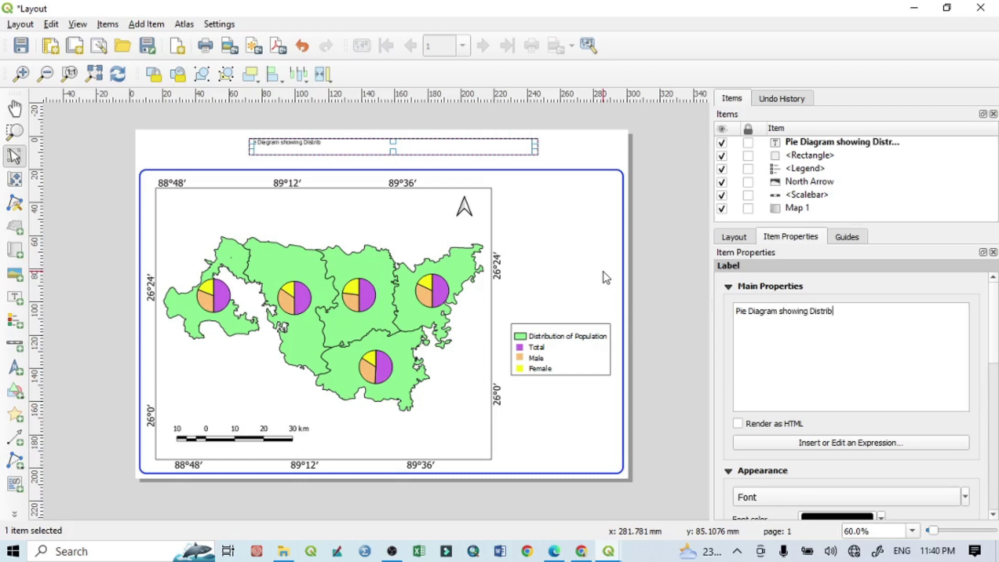
pyautogui.write('ution od')
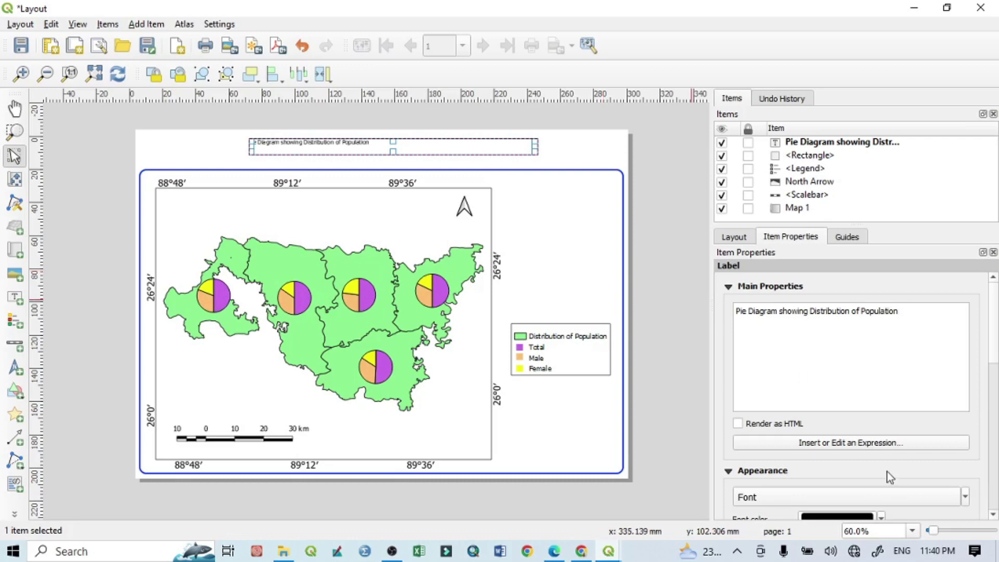
# Set the title label's font to bold style at size 36.
pyautogui.moveTo(992, 360); pyautogui.dragTo(997, 411)
pyautogui.click(934, 342)
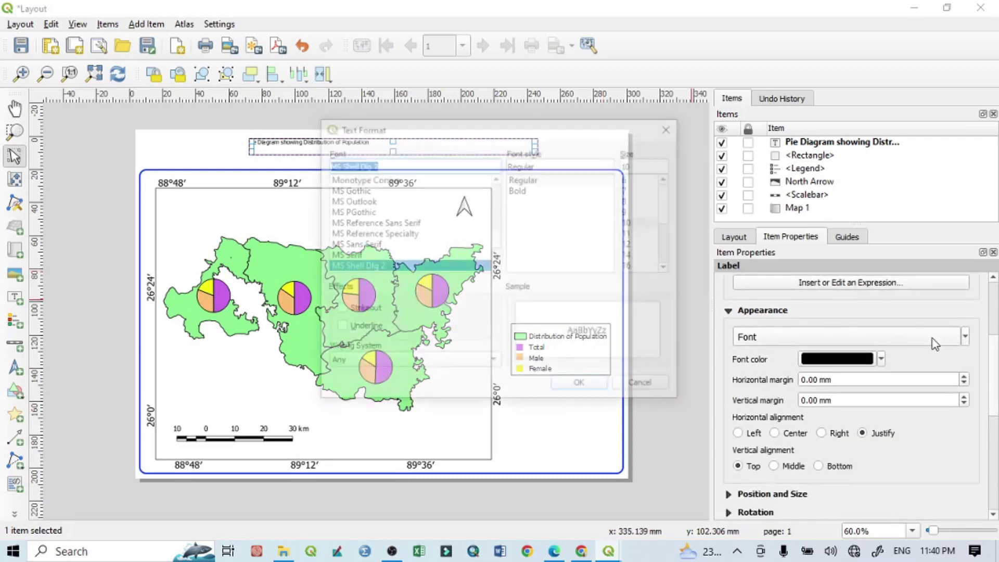
pyautogui.click(517, 190)
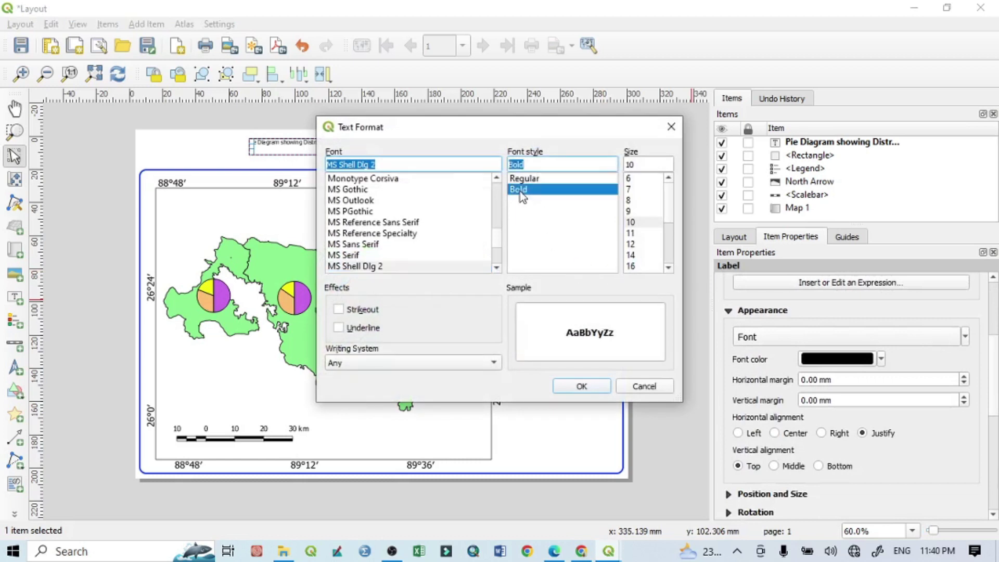
pyautogui.moveTo(669, 221); pyautogui.dragTo(669, 247)
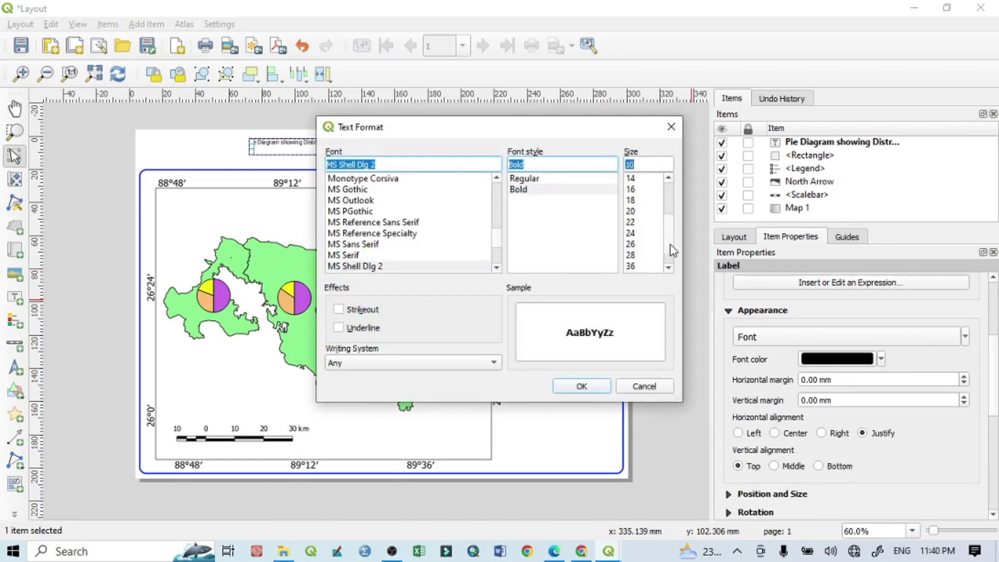
pyautogui.click(631, 267)
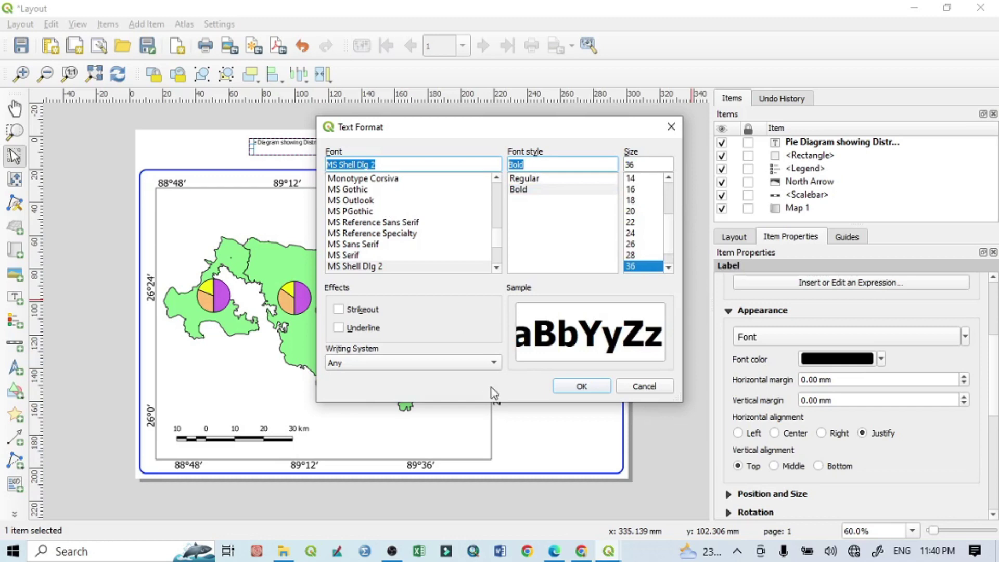
pyautogui.click(577, 392)
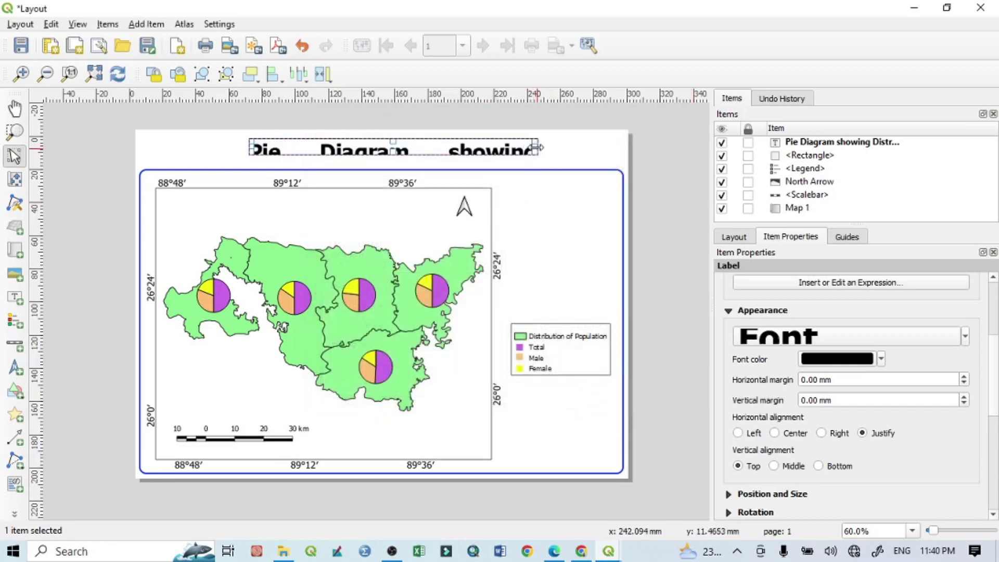
# Widen the title label to span the full page width and set its font size to 28.
pyautogui.moveTo(536, 147); pyautogui.dragTo(620, 148)
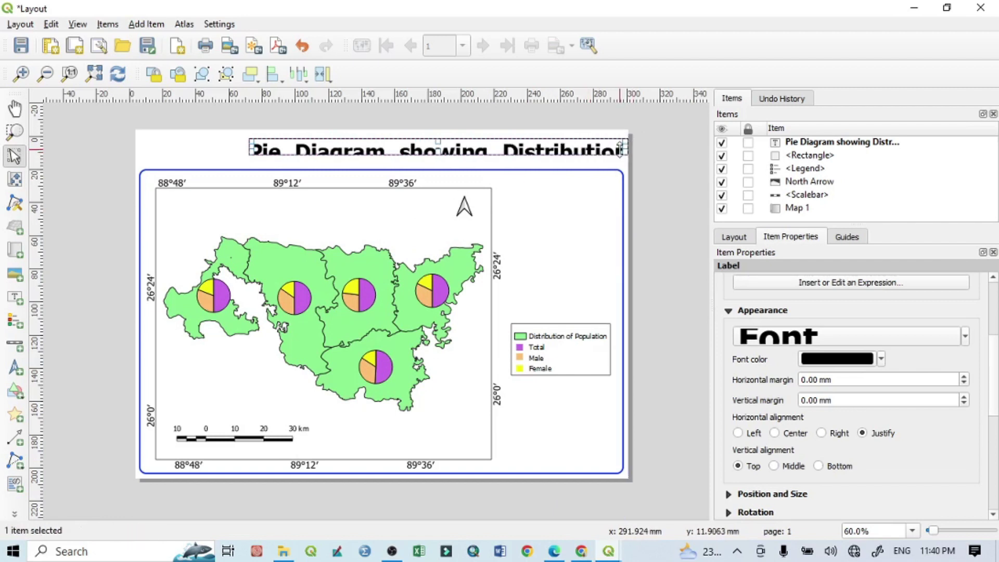
pyautogui.moveTo(251, 146); pyautogui.dragTo(138, 141)
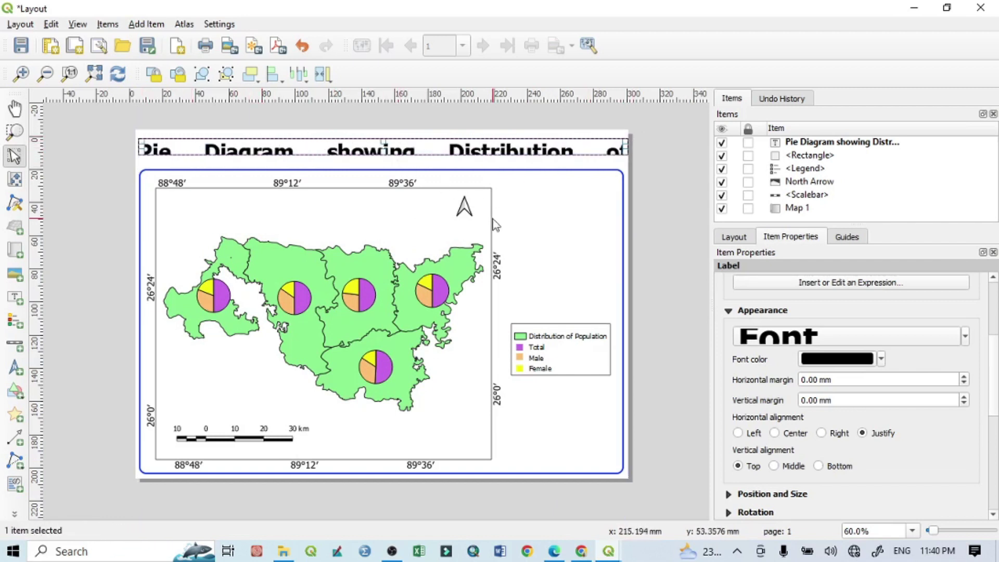
pyautogui.click(853, 344)
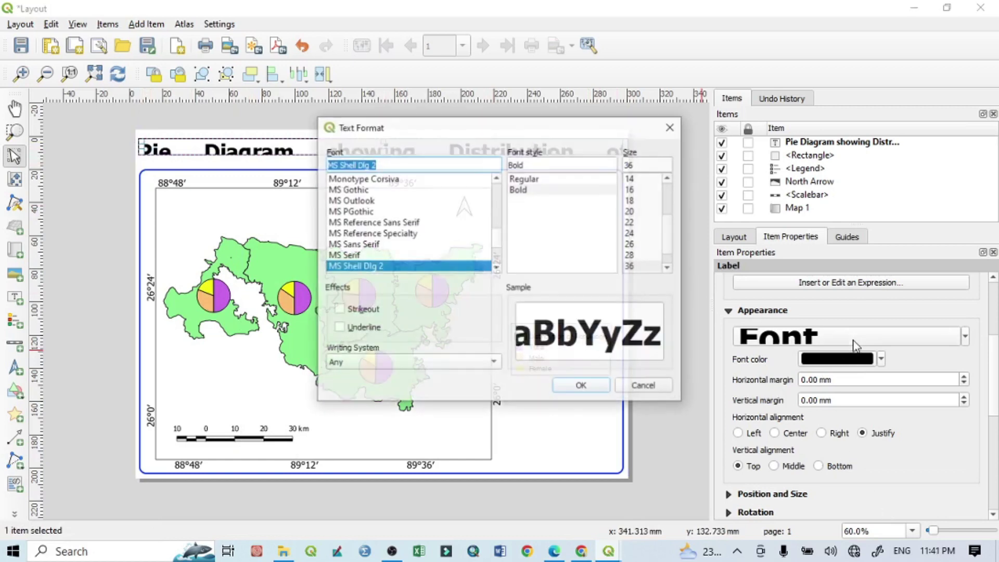
pyautogui.click(631, 255)
pyautogui.click(581, 385)
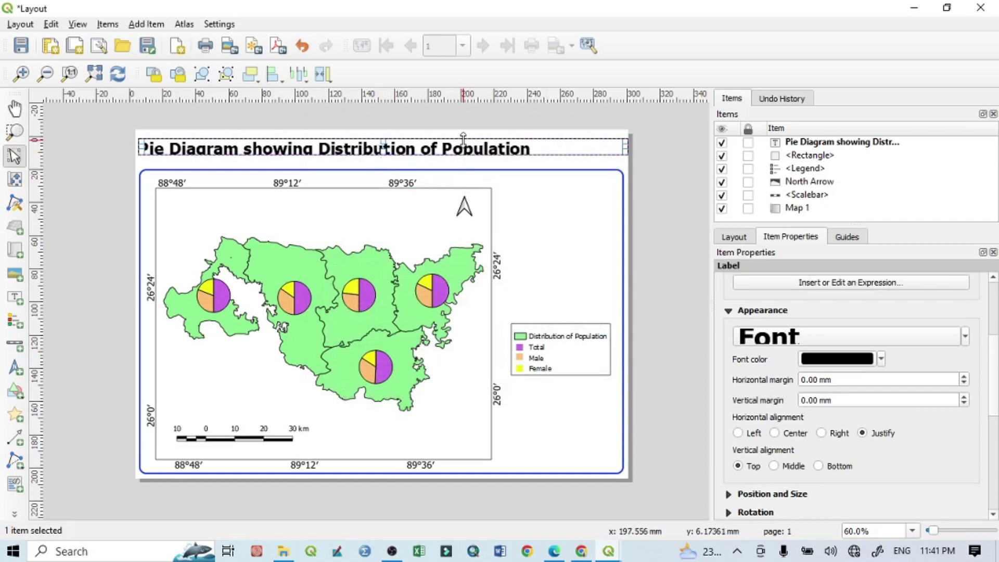
# Shift the title label so its text sits centred above the map border, and colour the text blue.
pyautogui.moveTo(385, 150); pyautogui.dragTo(406, 151)
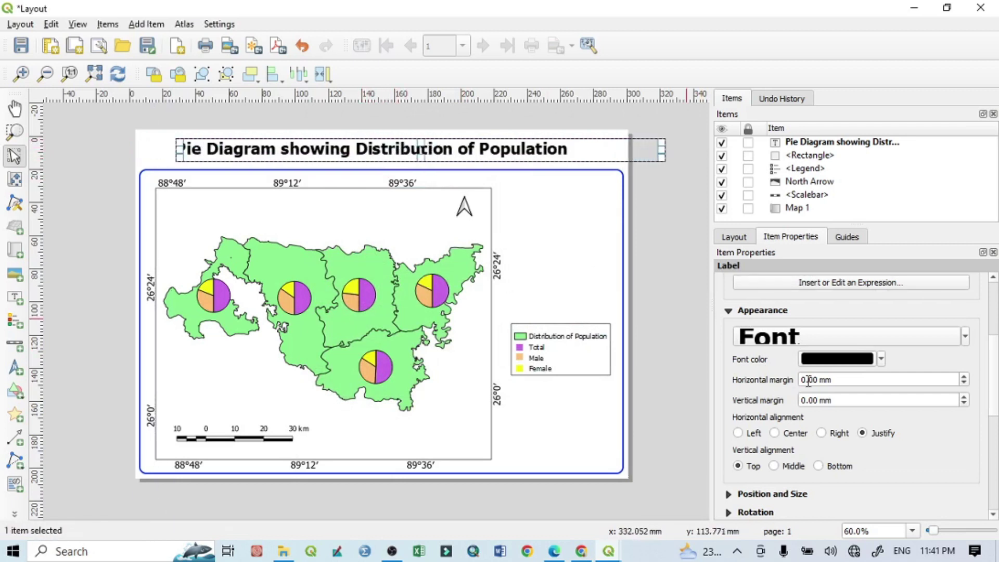
pyautogui.click(881, 359)
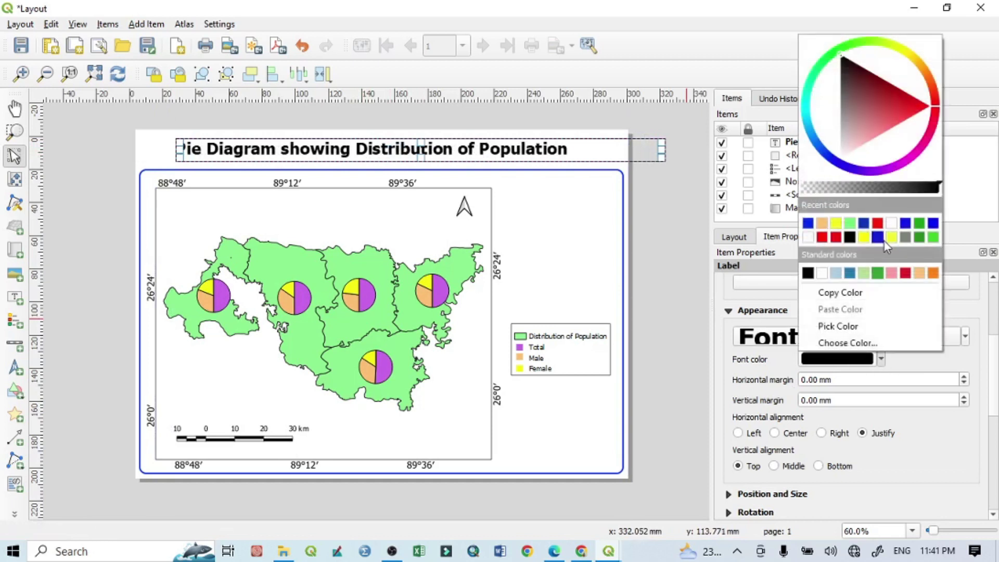
pyautogui.click(910, 226)
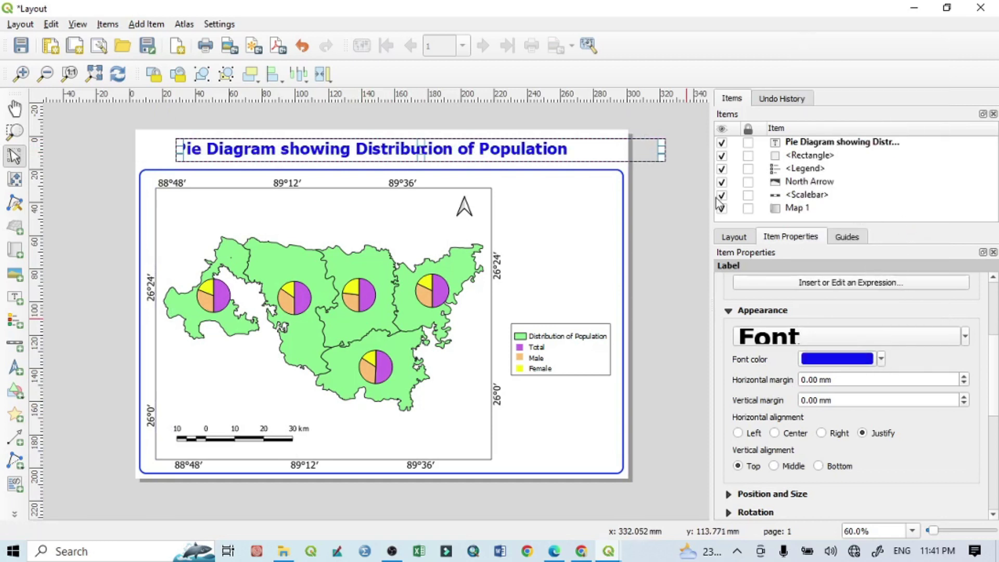
pyautogui.click(670, 208)
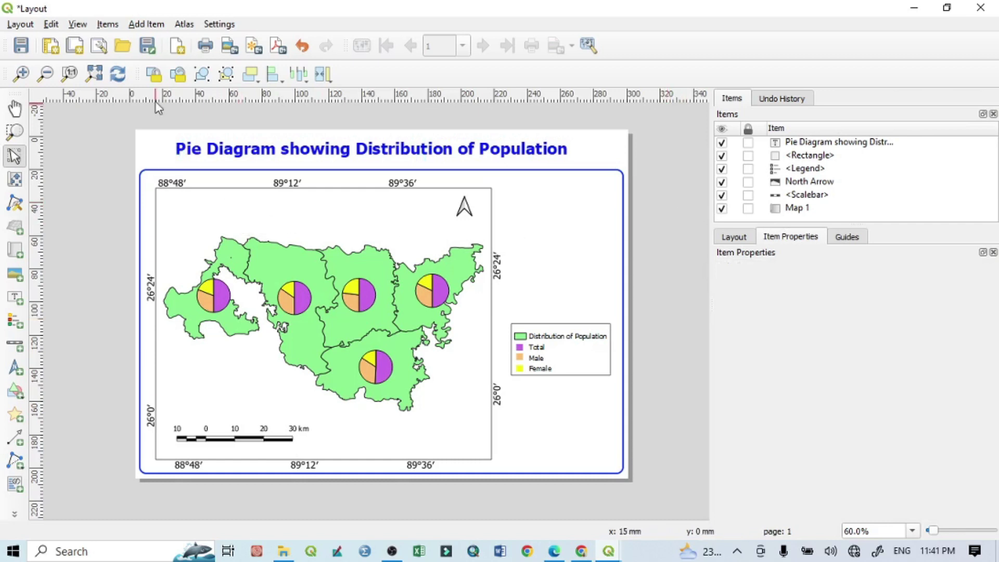
# Export the layout as a TIF image named Layout_pie in the Slope folder at 300 dpi.
pyautogui.click(21, 24)
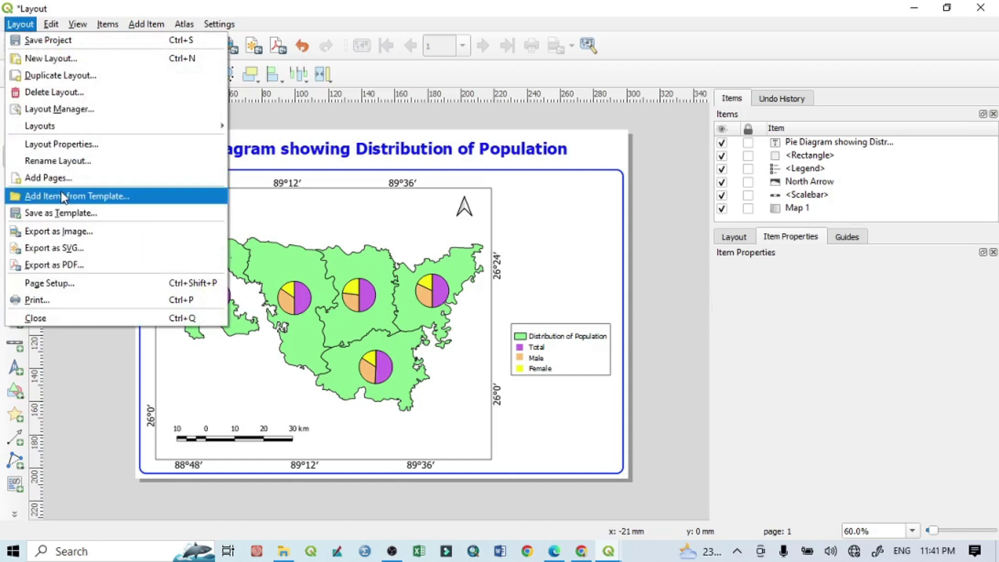
pyautogui.click(65, 232)
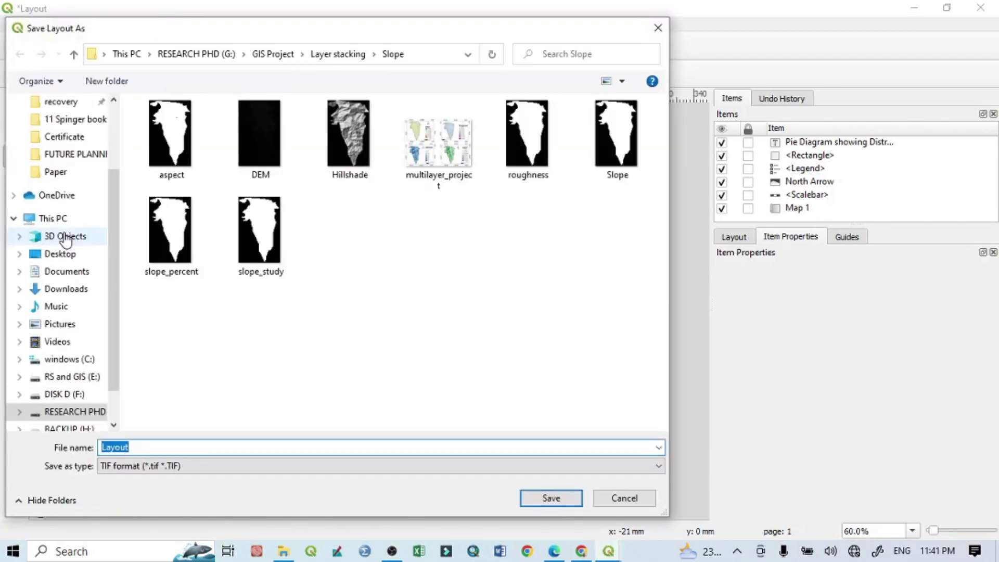
pyautogui.click(166, 446)
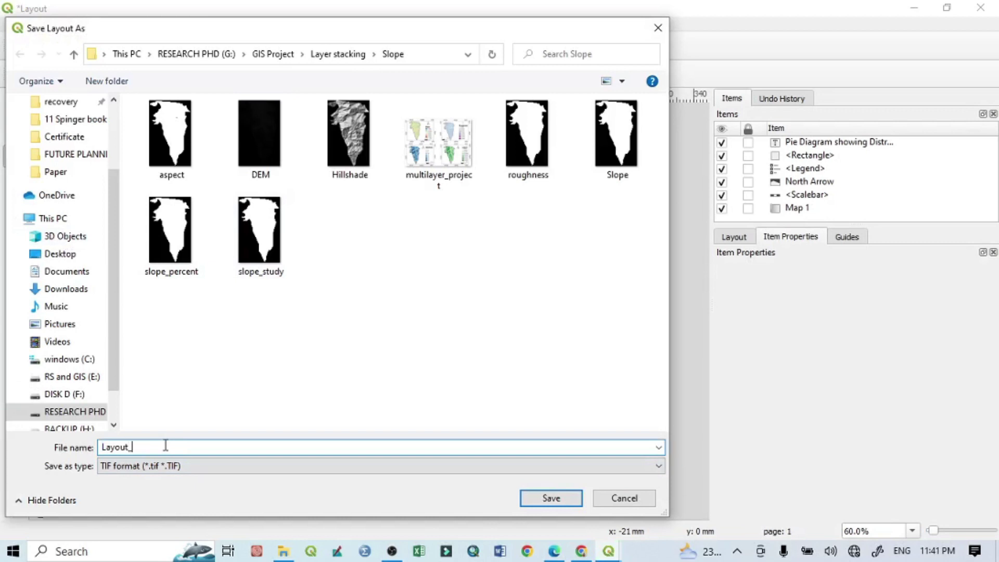
pyautogui.write('_pie')
pyautogui.click(551, 499)
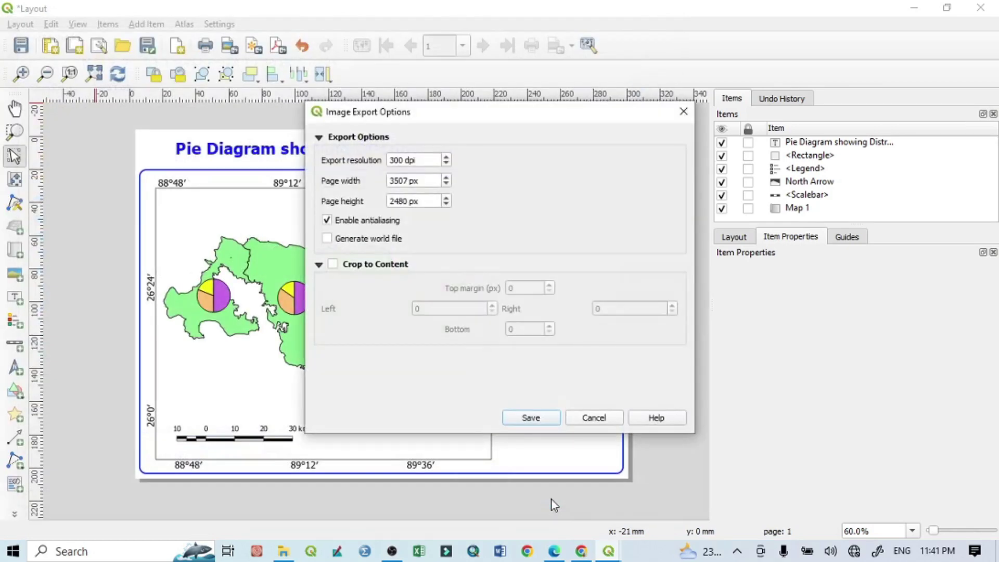
pyautogui.click(531, 419)
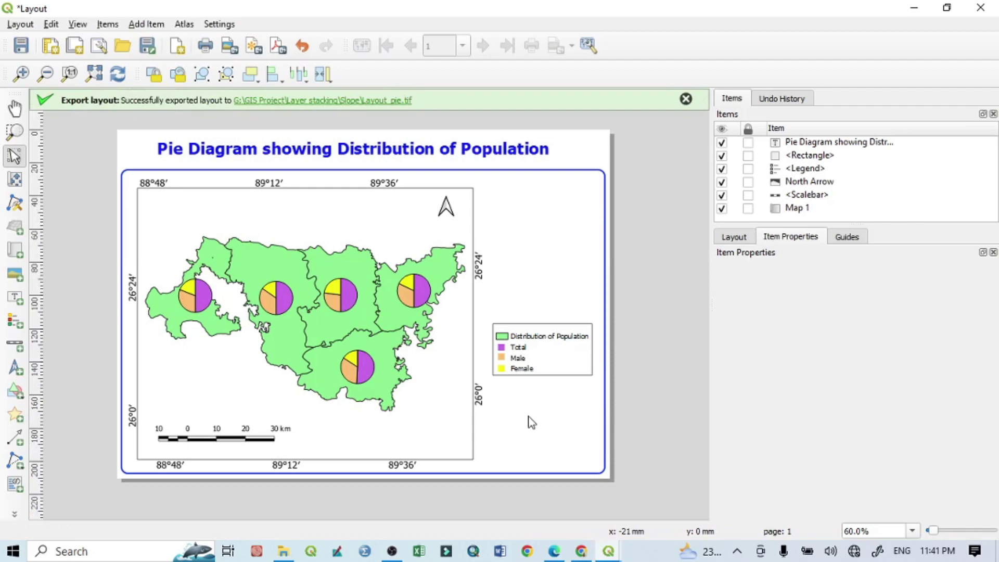
# Switch to File Explorer and open the exported Layout_pie image from the recent files.
pyautogui.click(284, 551)
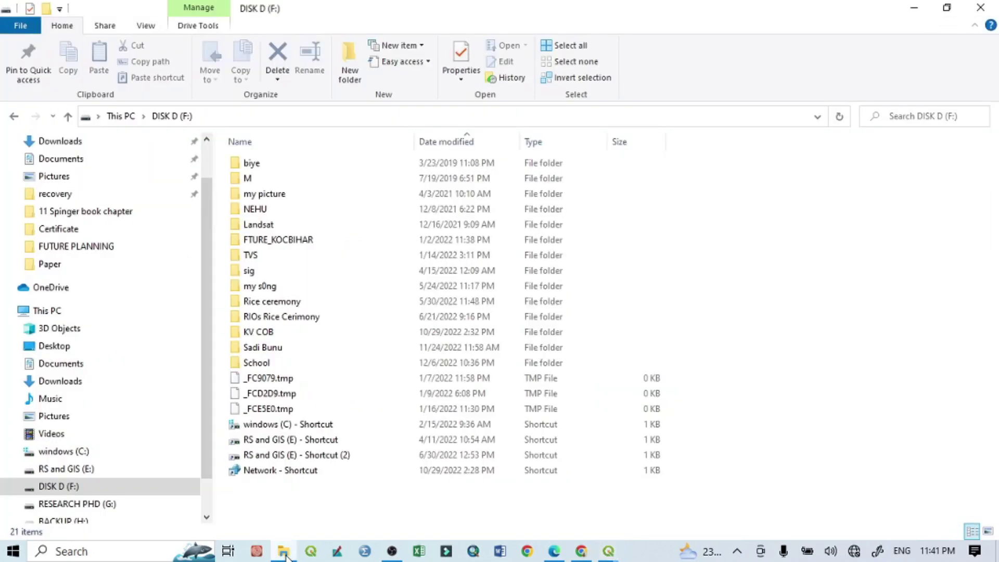
pyautogui.scroll(1, 78, 157)
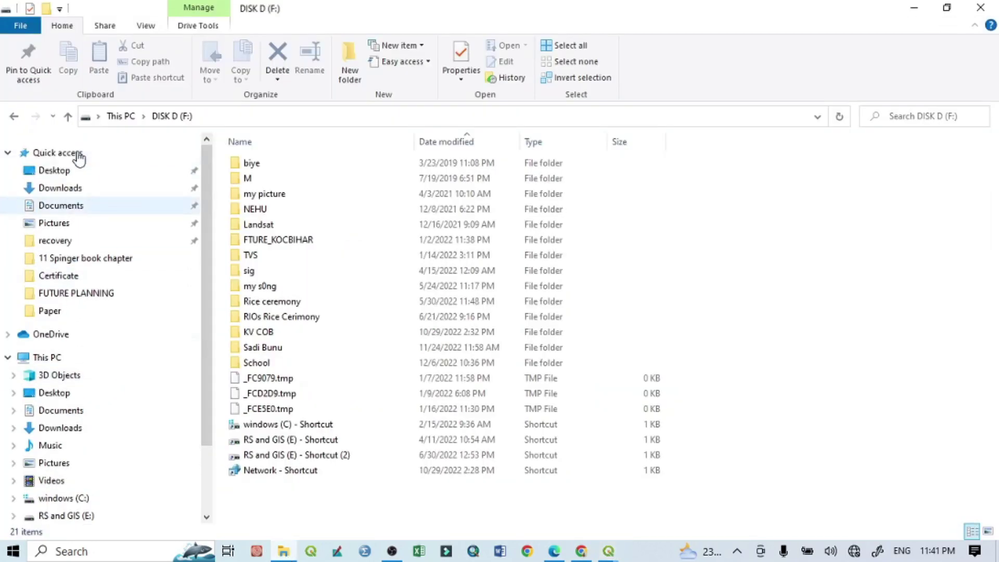
pyautogui.click(82, 156)
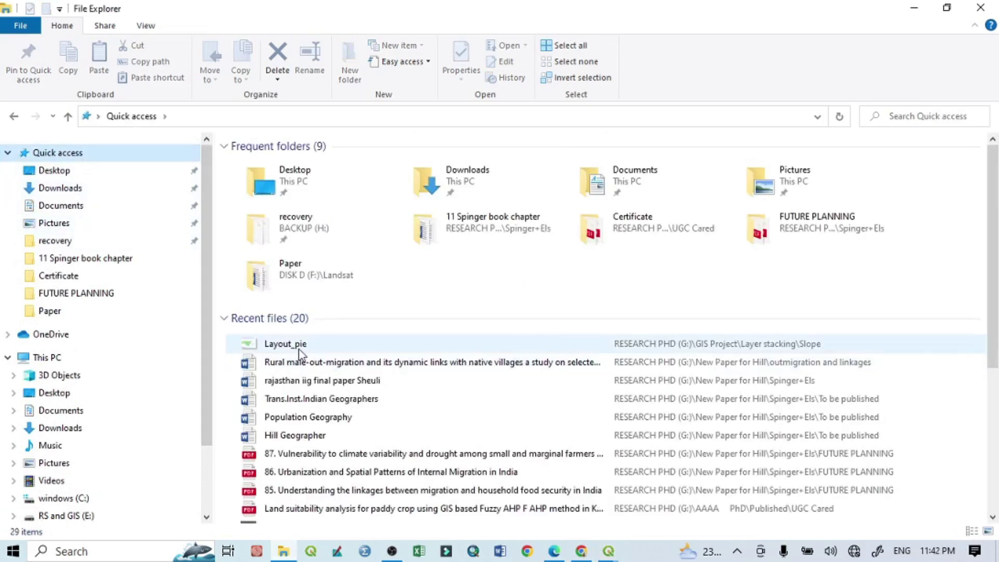
pyautogui.doubleClick(300, 350)
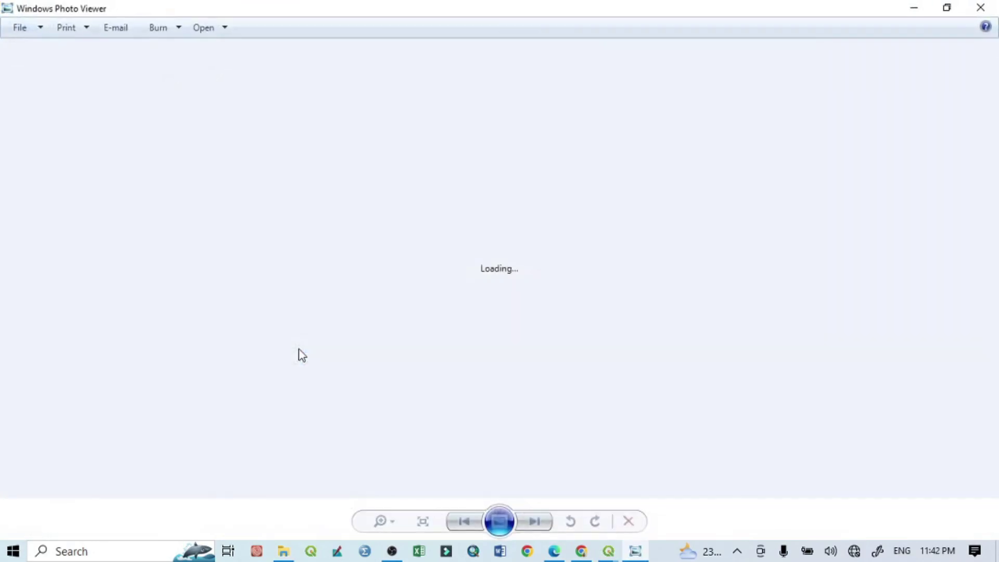